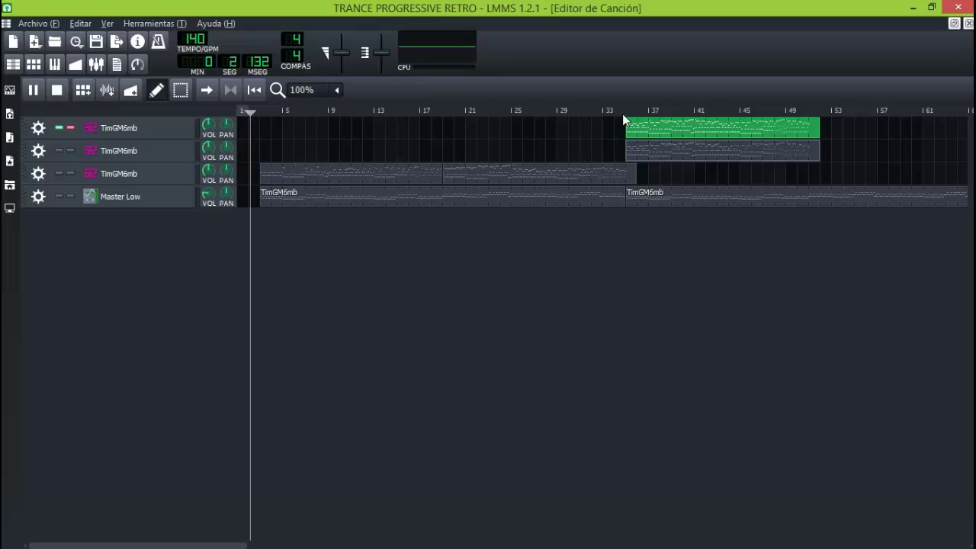
Play the soloed first track from about bar 35, check its instrument's soundfont patch, and stop playback.
{"action": "left_click", "coordinate": [623, 112]}
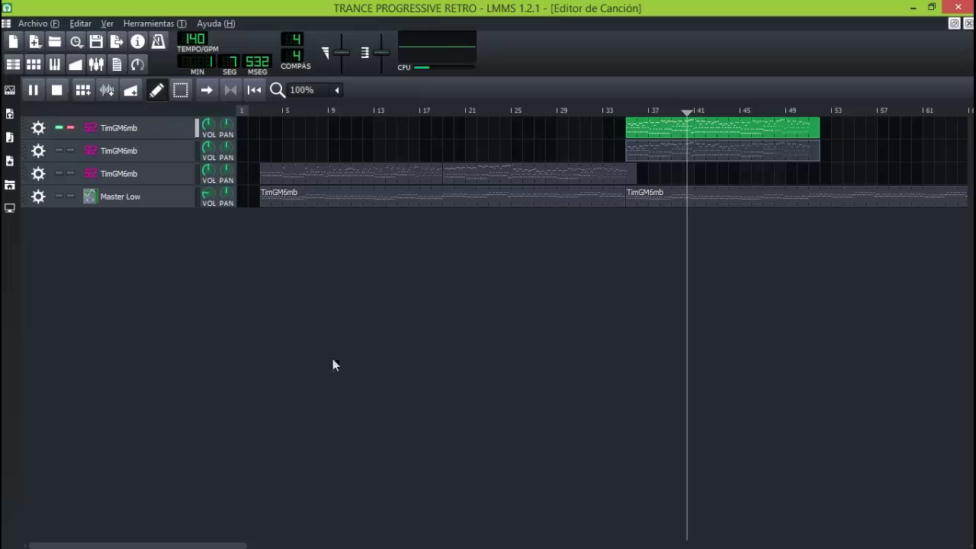
{"action": "left_click", "coordinate": [161, 131]}
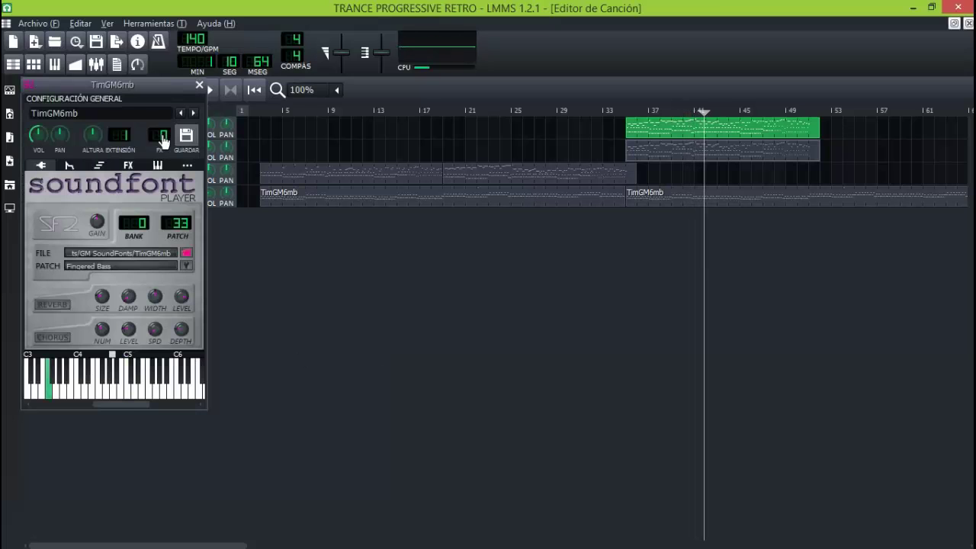
{"action": "left_click", "coordinate": [186, 265]}
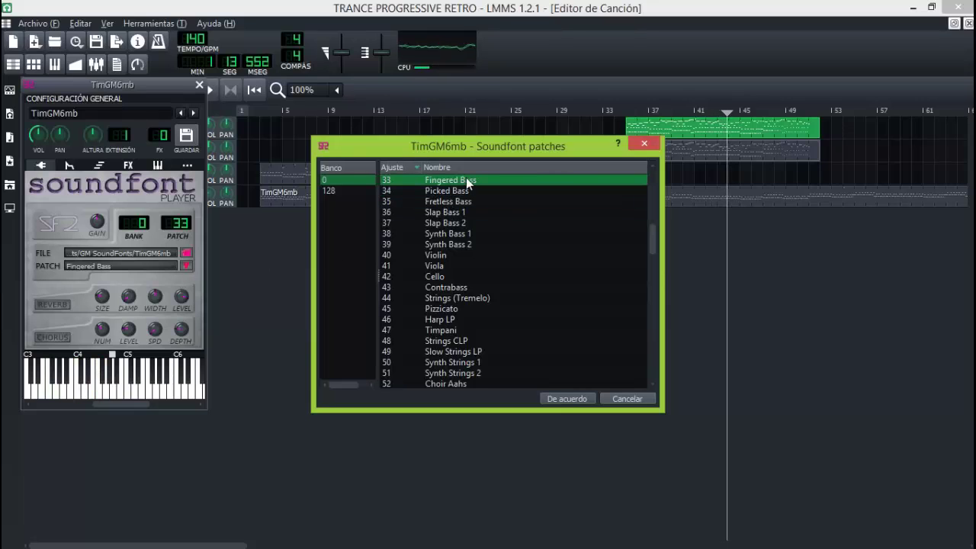
{"action": "left_click", "coordinate": [643, 142]}
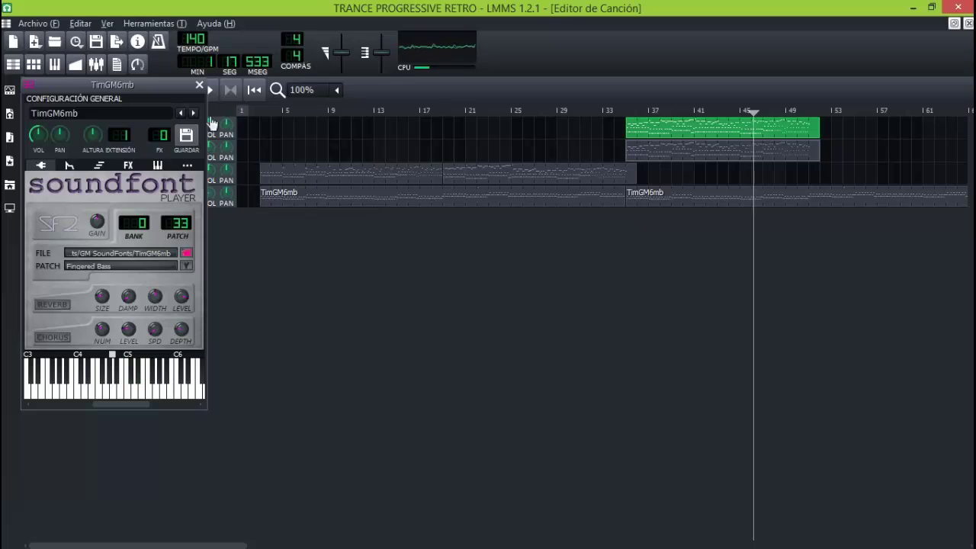
{"action": "left_click", "coordinate": [199, 84]}
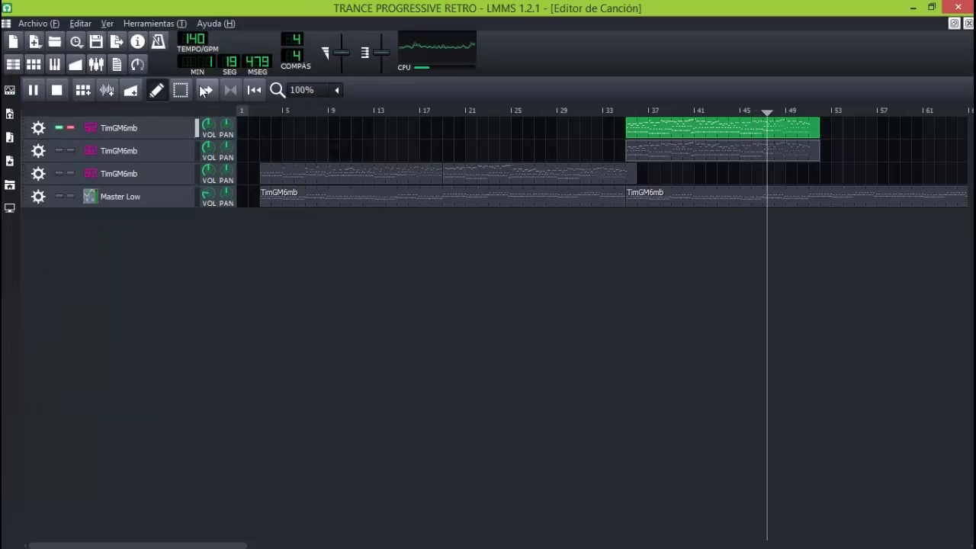
{"action": "left_click", "coordinate": [57, 90]}
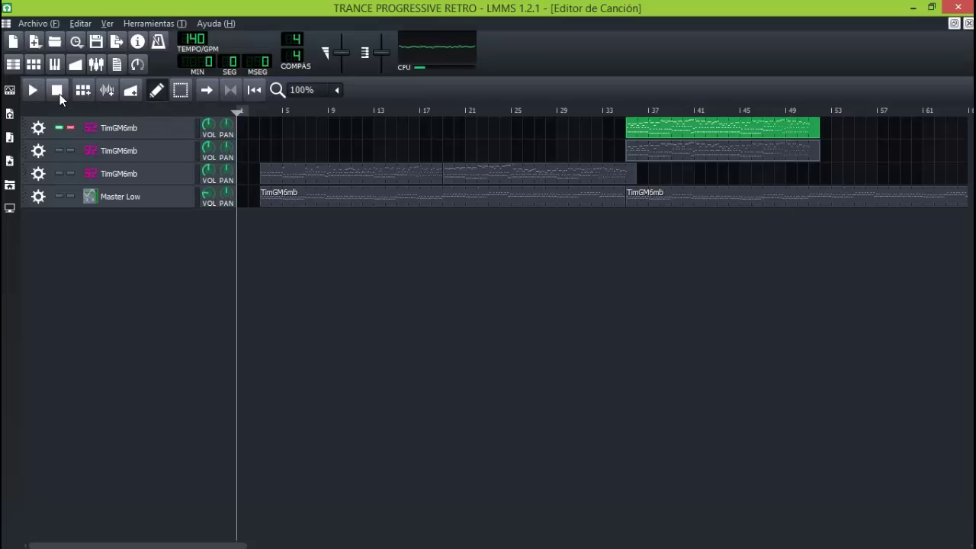
Switch the solo from the first to the third track, play it while checking its soundfont patch, and stop playback.
{"action": "left_click", "coordinate": [70, 128]}
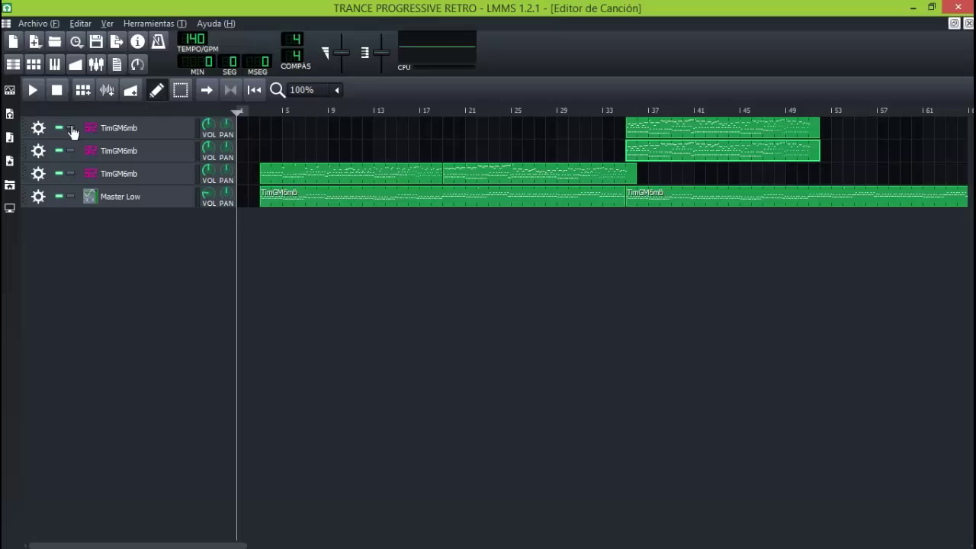
{"action": "left_click", "coordinate": [70, 174]}
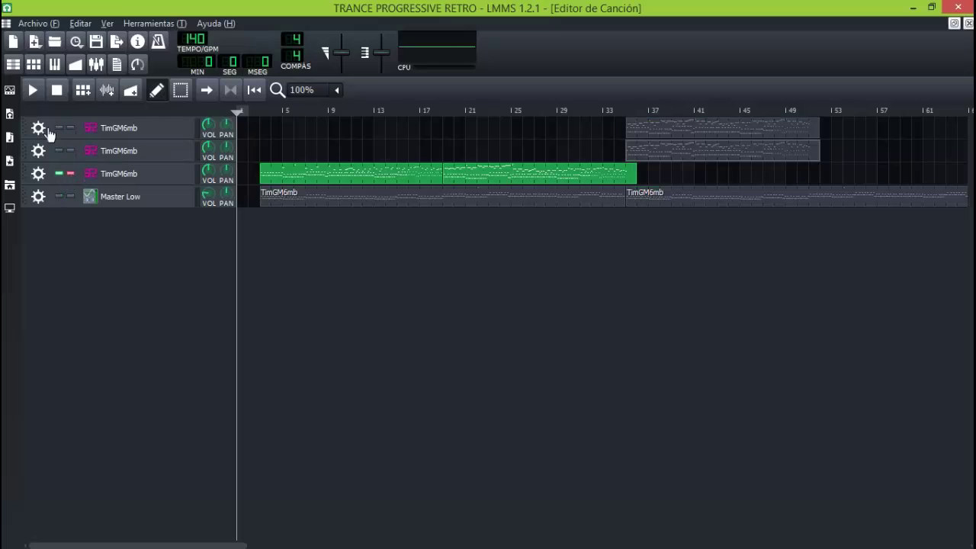
{"action": "left_click", "coordinate": [33, 91]}
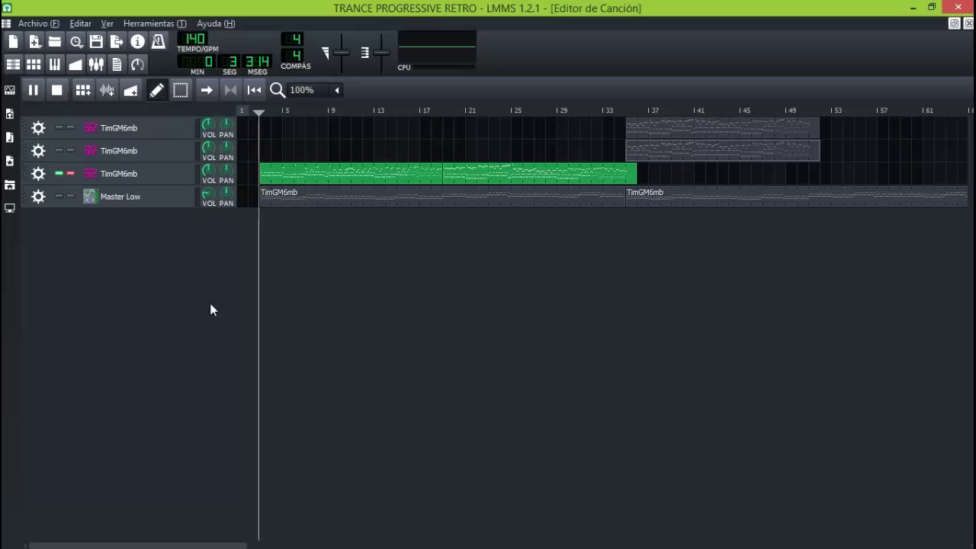
{"action": "left_click", "coordinate": [157, 177]}
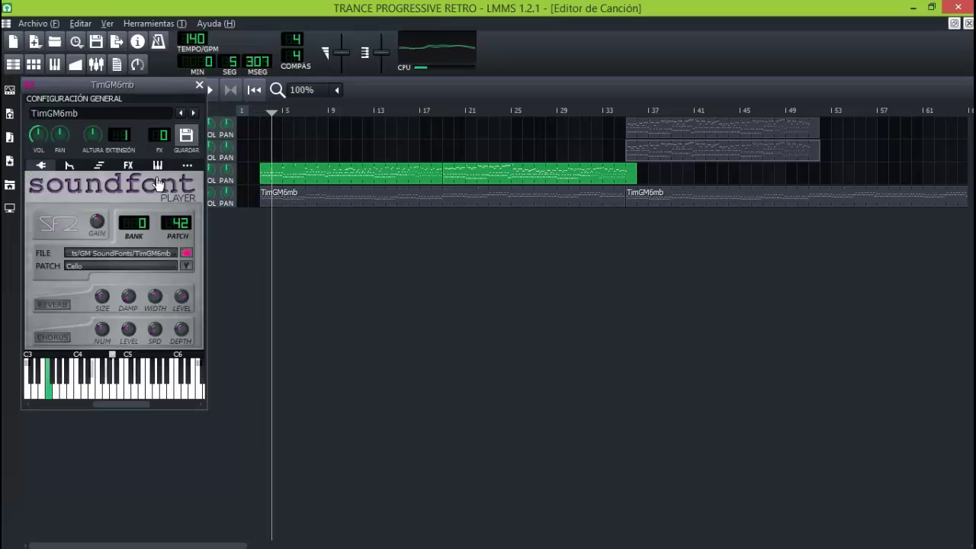
{"action": "left_click", "coordinate": [185, 267]}
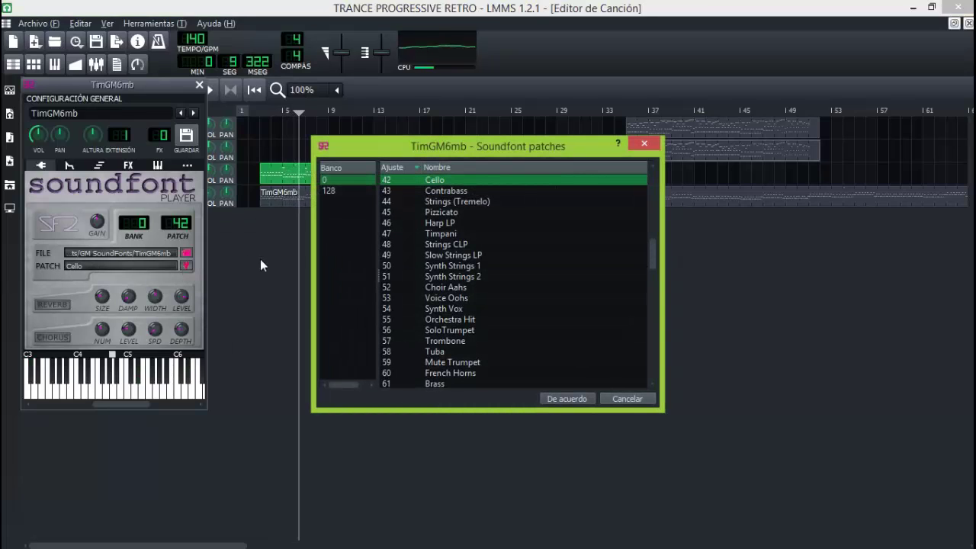
{"action": "left_click", "coordinate": [577, 399]}
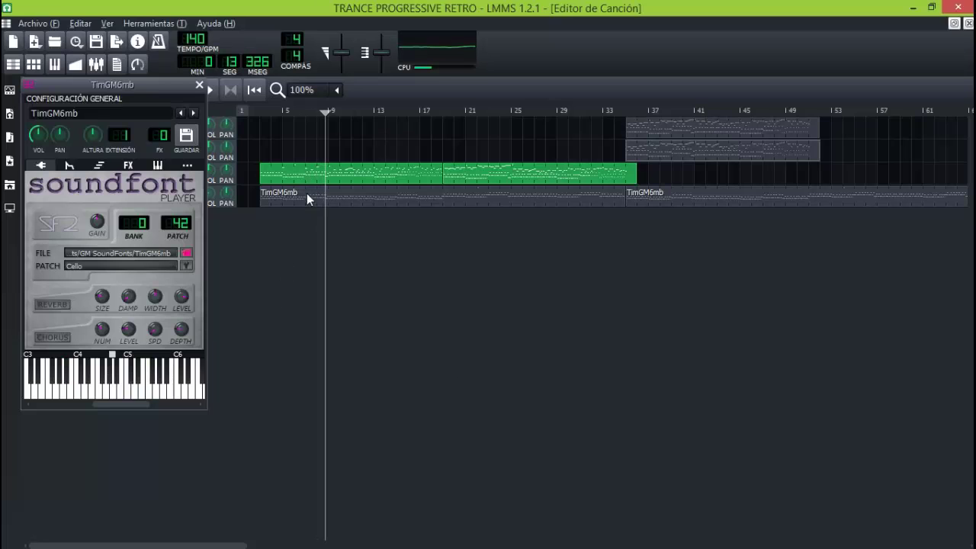
{"action": "left_click", "coordinate": [199, 84]}
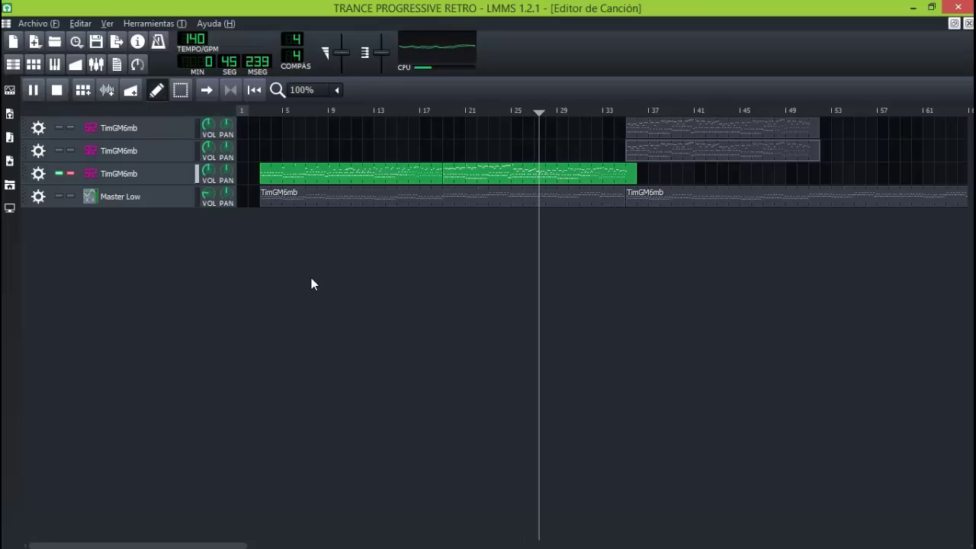
{"action": "left_click", "coordinate": [59, 89]}
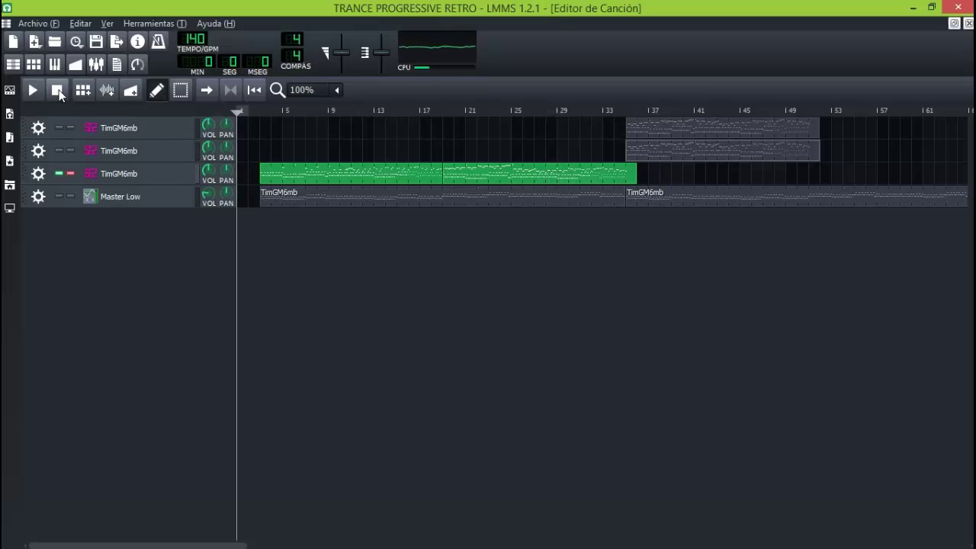
Solo Master Low instead of the third track and listen to it alone, and from the start again with the third track unmuted.
{"action": "left_click", "coordinate": [71, 173]}
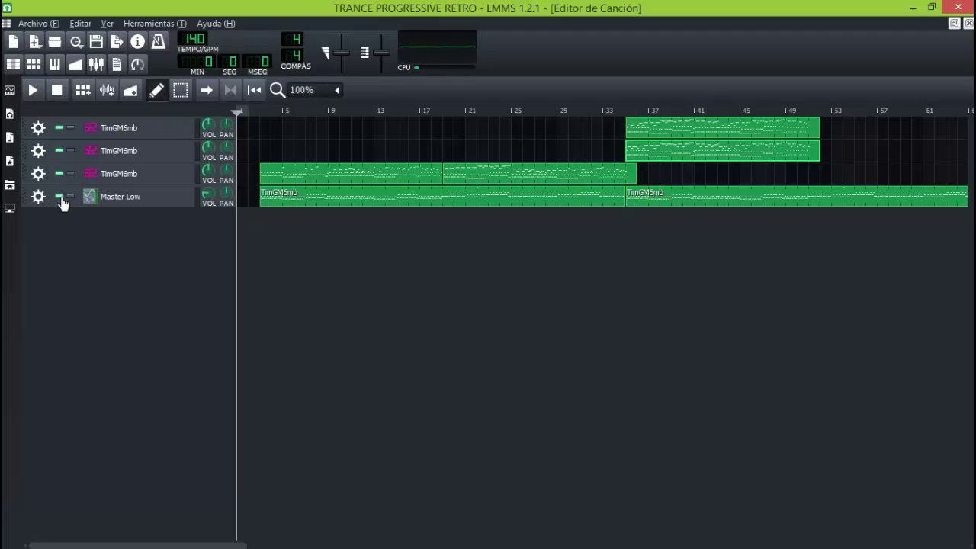
{"action": "left_click", "coordinate": [71, 197]}
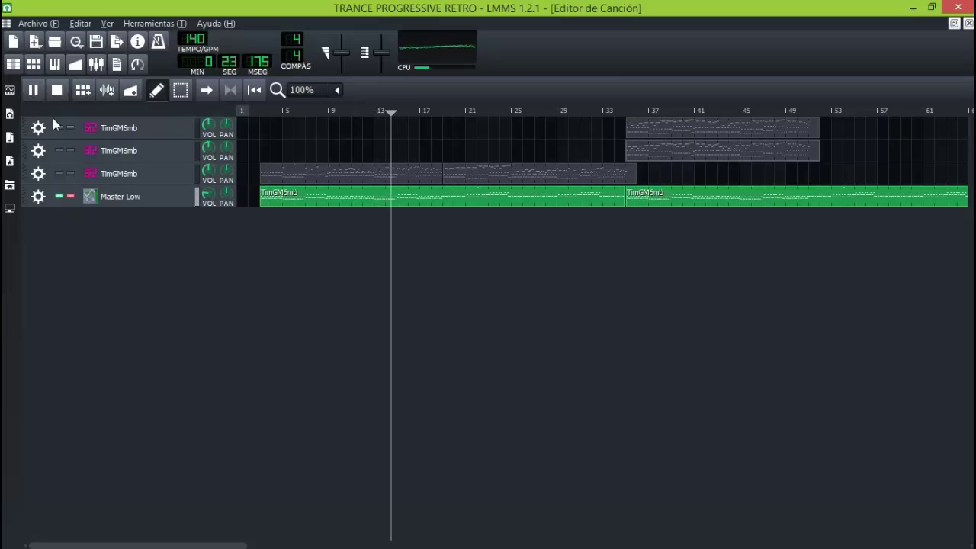
{"action": "left_click", "coordinate": [56, 94]}
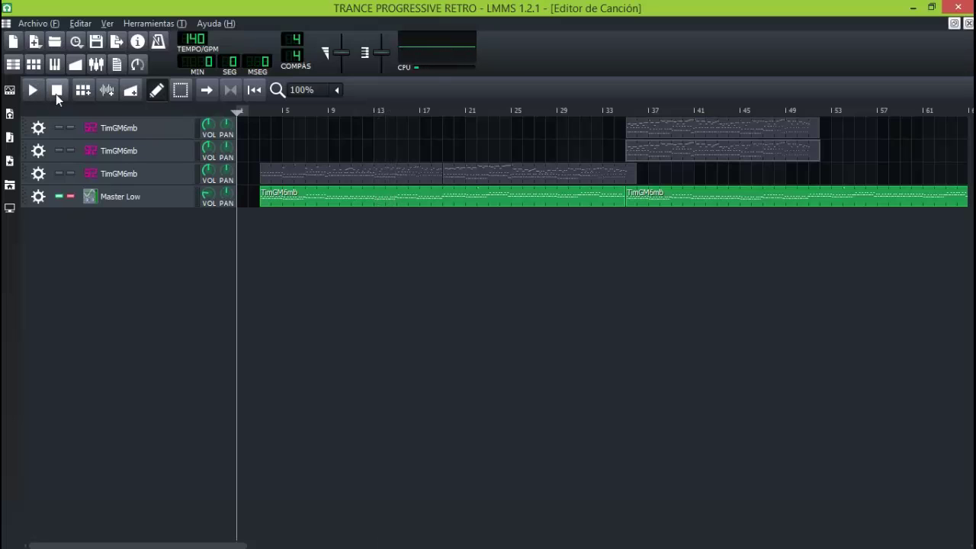
{"action": "left_click", "coordinate": [60, 173]}
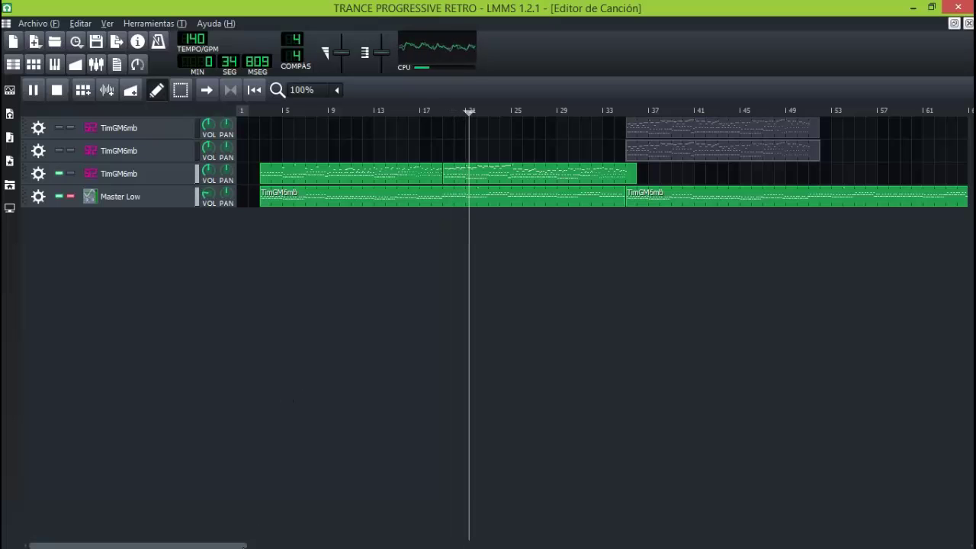
{"action": "left_click_drag", "start_coordinate": [238, 546], "coordinate": [290, 547]}
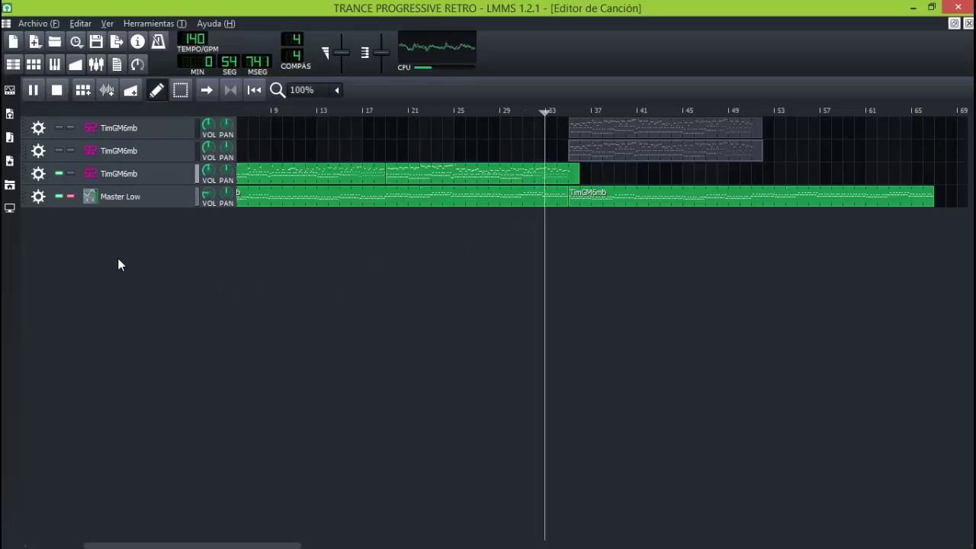
Remove the solo from Master Low so all four tracks are active, and stop playback.
{"action": "right_click", "coordinate": [70, 197]}
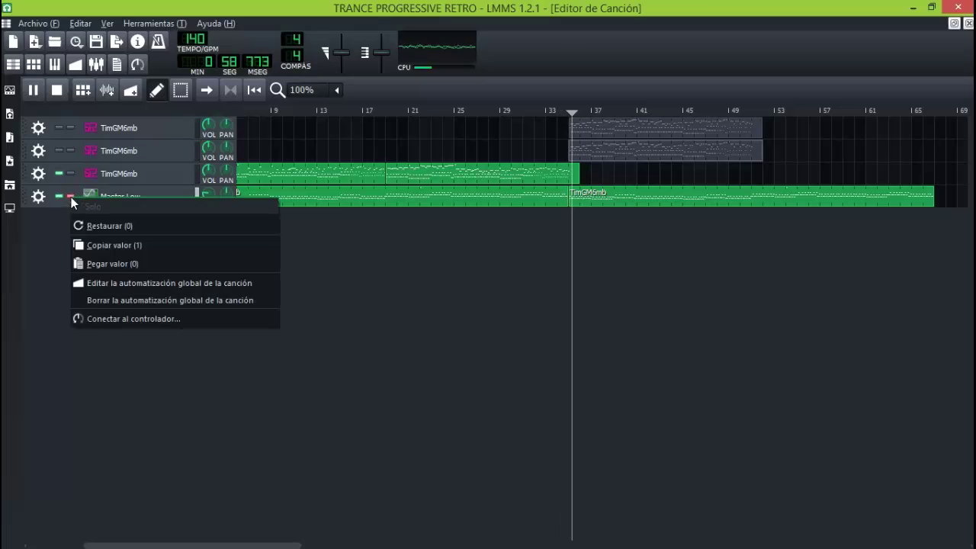
{"action": "left_click", "coordinate": [70, 196]}
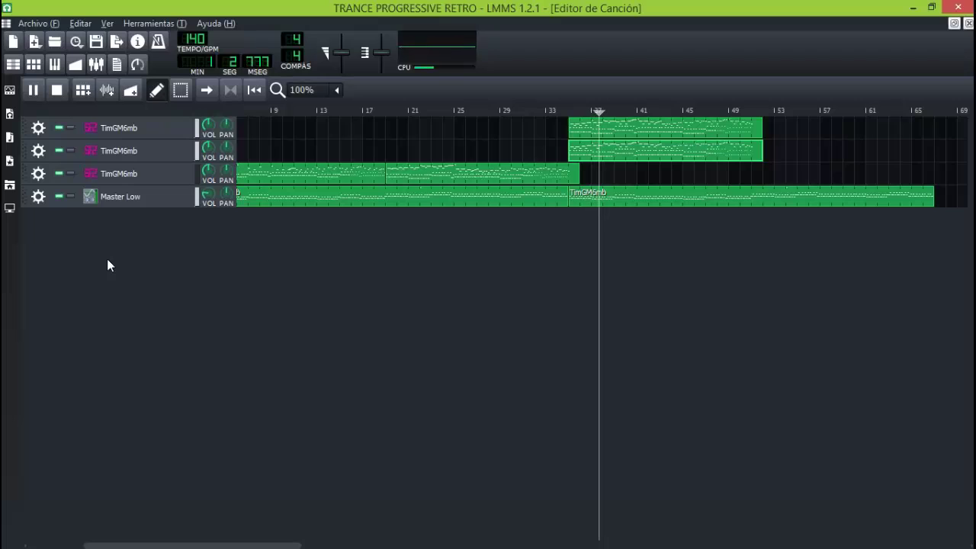
{"action": "left_click", "coordinate": [63, 92]}
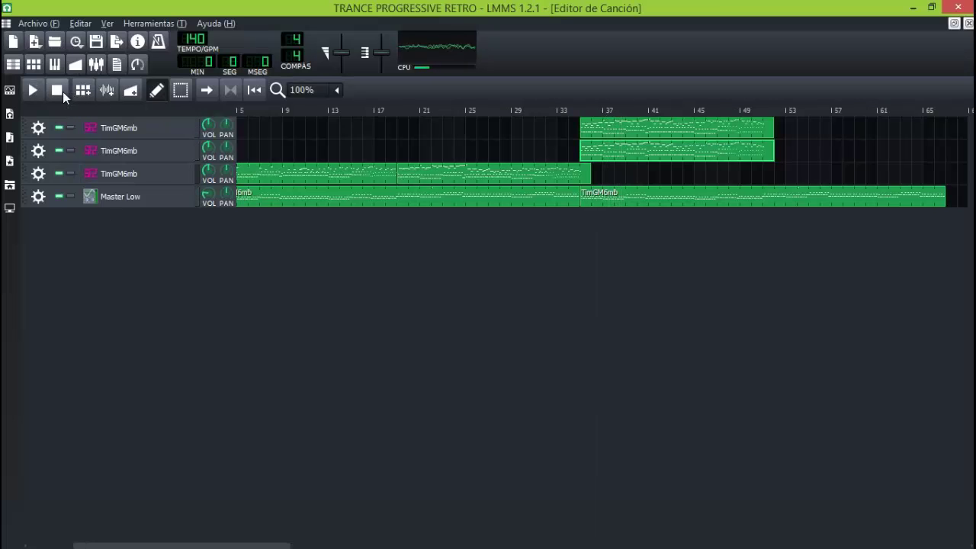
Play the whole song and move the first track's clip to start at bar 51, muting that track only during the move.
{"action": "left_click", "coordinate": [32, 90]}
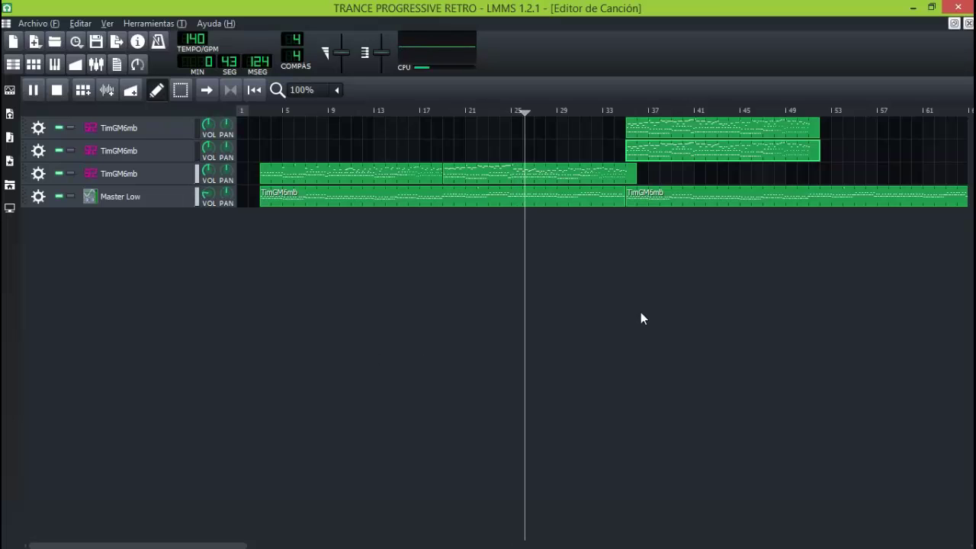
{"action": "left_click_drag", "start_coordinate": [252, 545], "coordinate": [347, 546]}
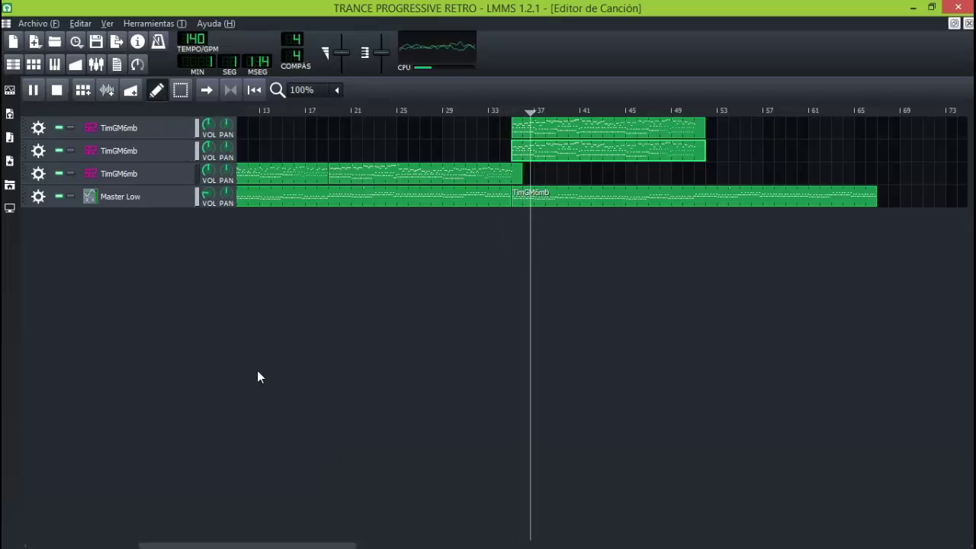
{"action": "left_click", "coordinate": [60, 128]}
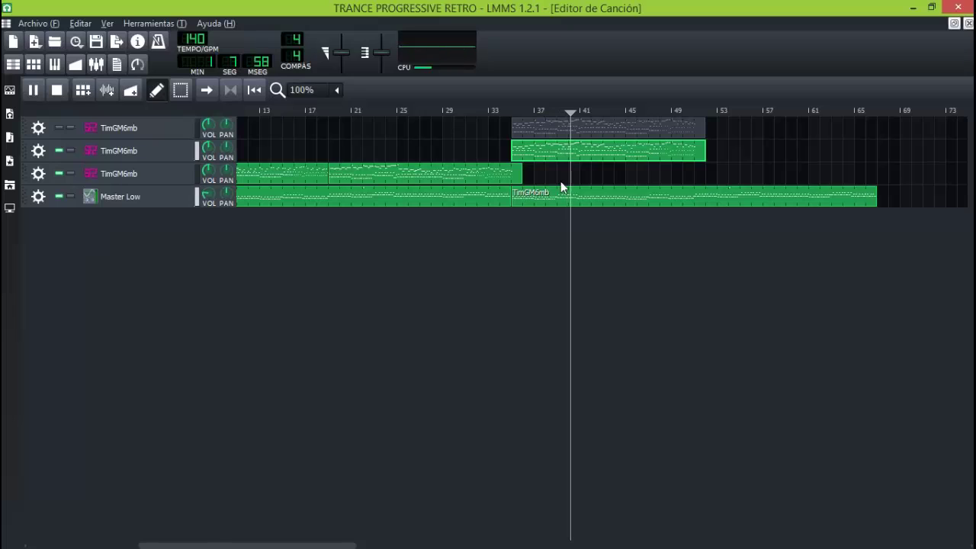
{"action": "left_click_drag", "start_coordinate": [615, 131], "coordinate": [746, 130]}
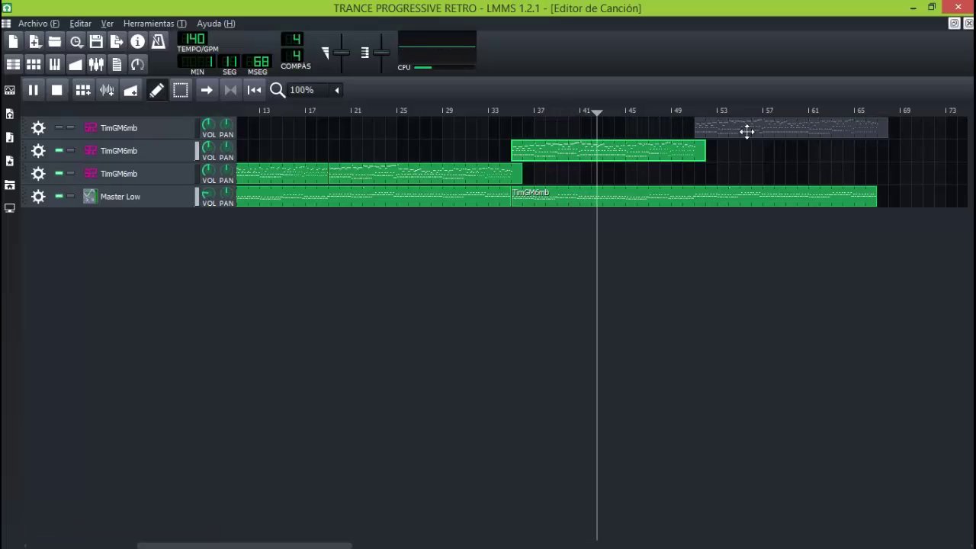
{"action": "left_click", "coordinate": [59, 128]}
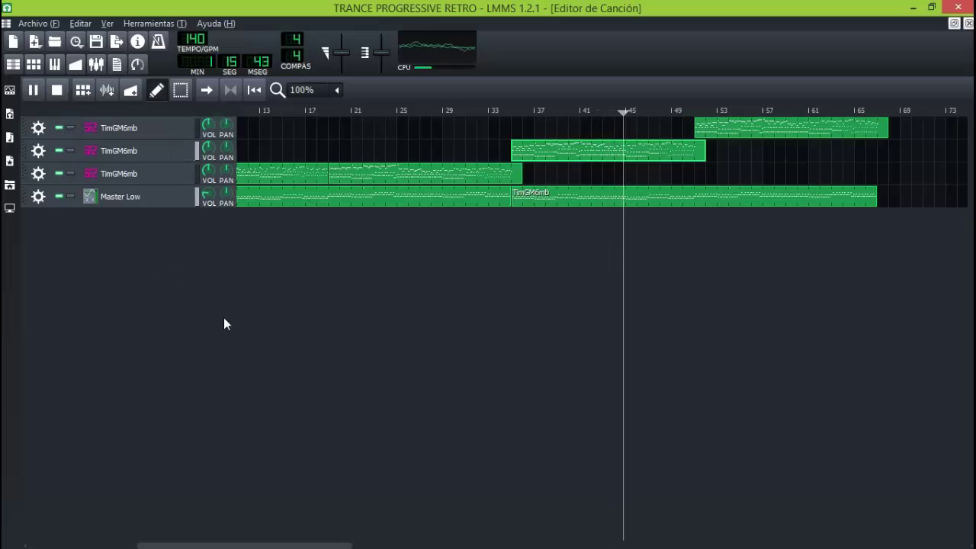
{"action": "left_click", "coordinate": [57, 91]}
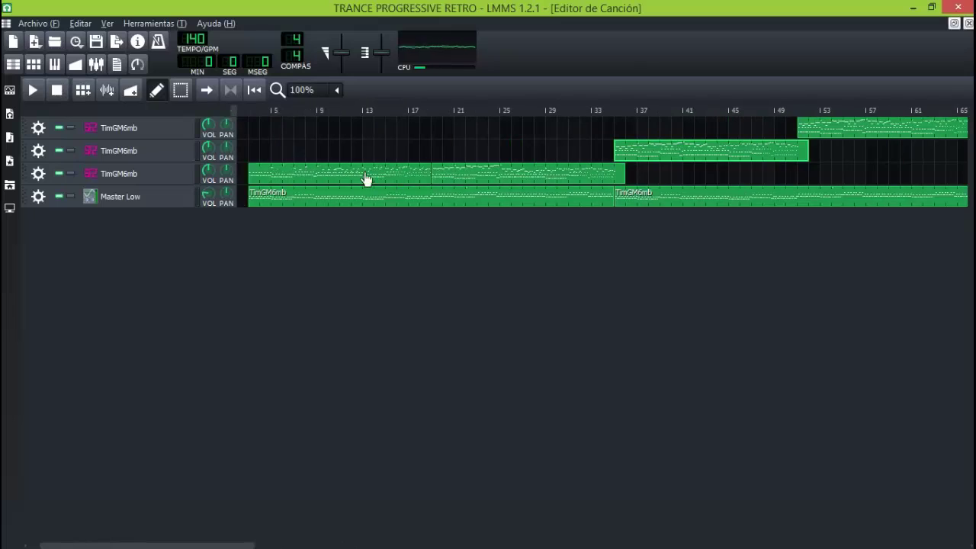
Open the second track's clip in the piano roll, play it, and restore the piano roll and song editor to floating windows.
{"action": "double_click", "coordinate": [681, 150]}
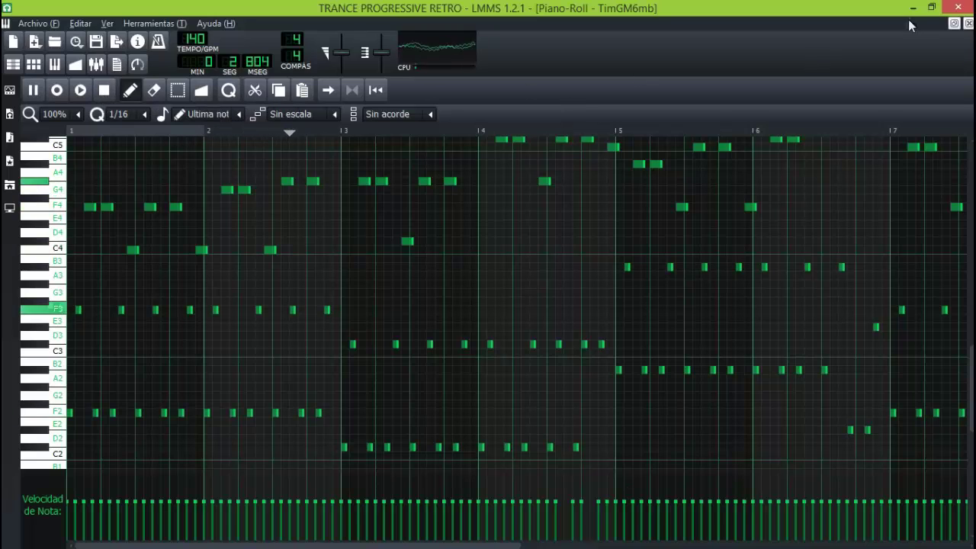
{"action": "left_click", "coordinate": [954, 23]}
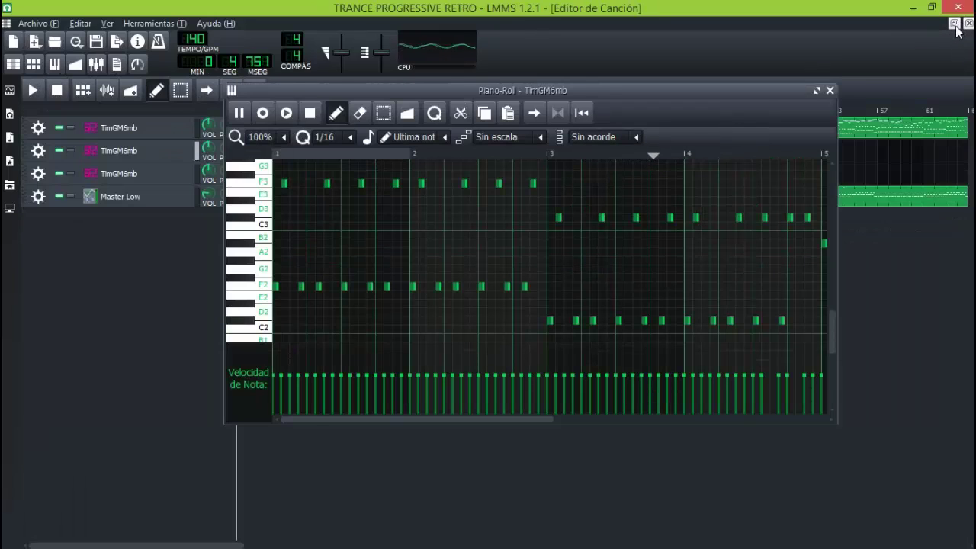
{"action": "left_click", "coordinate": [954, 24]}
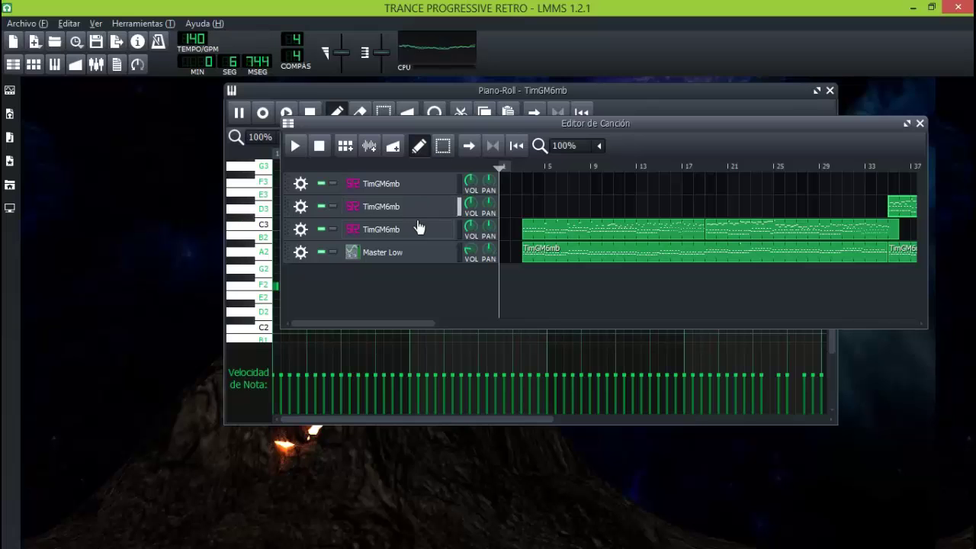
Open the soundfont patch list of the second track's instrument and audition the keyboard patches from Piano 1 to Clavinet in bank 0.
{"action": "left_click", "coordinate": [402, 208]}
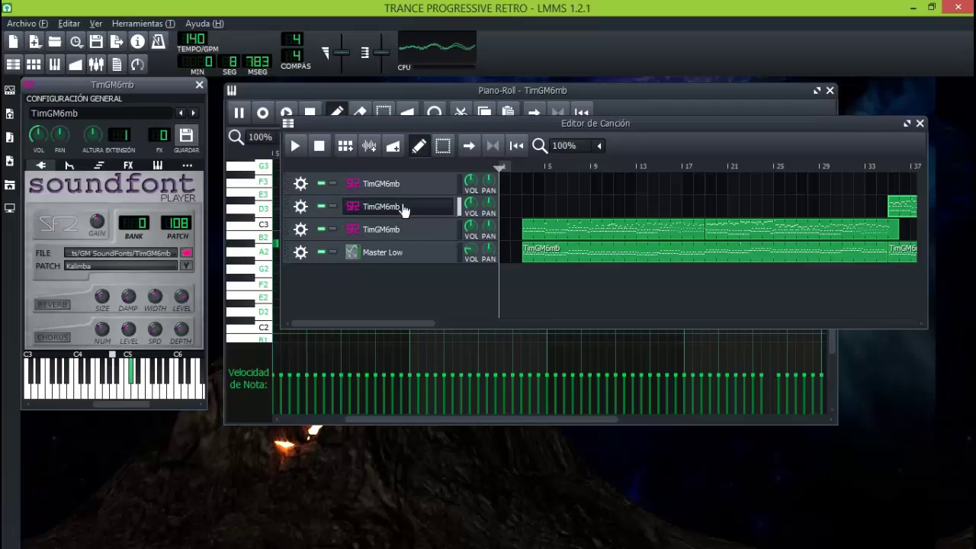
{"action": "left_click", "coordinate": [186, 267]}
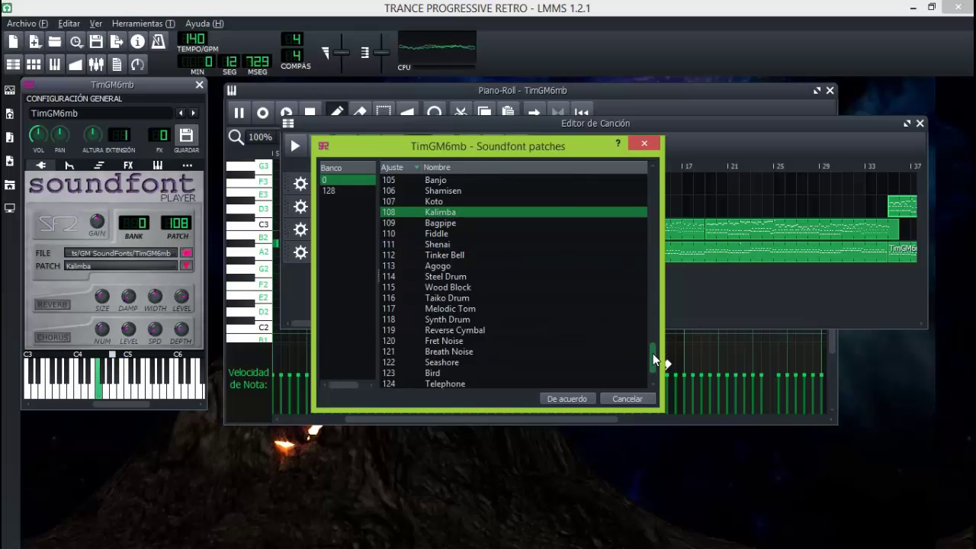
{"action": "left_click_drag", "start_coordinate": [654, 362], "coordinate": [654, 179]}
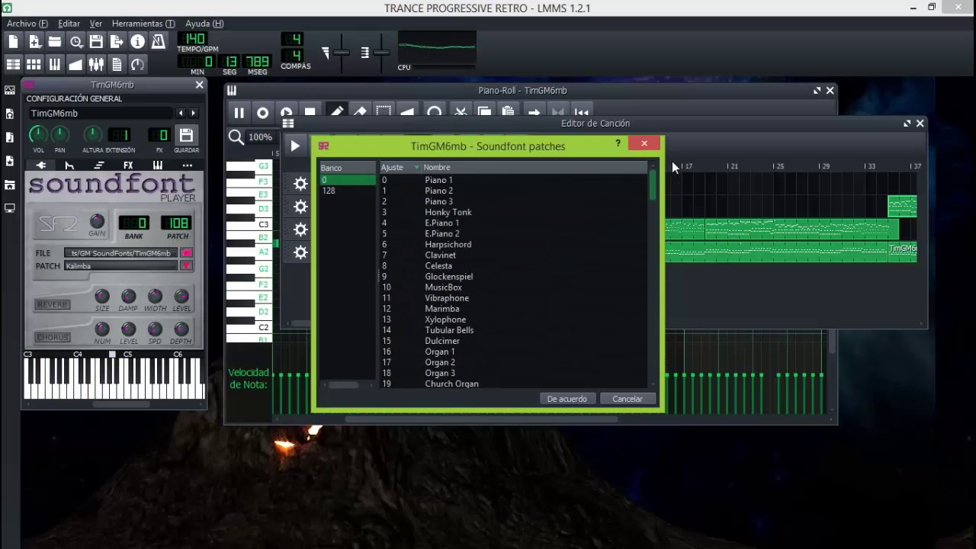
{"action": "left_click", "coordinate": [427, 181]}
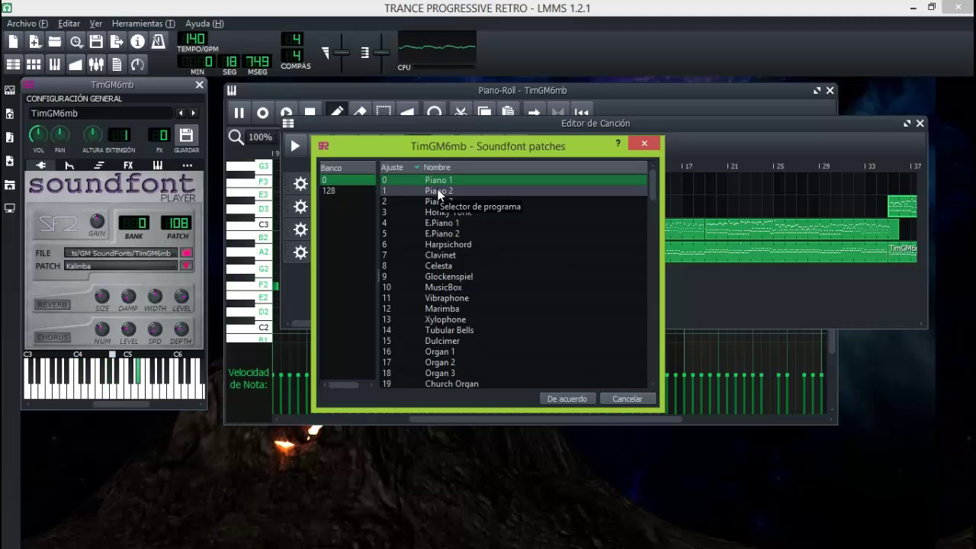
{"action": "left_click", "coordinate": [439, 192]}
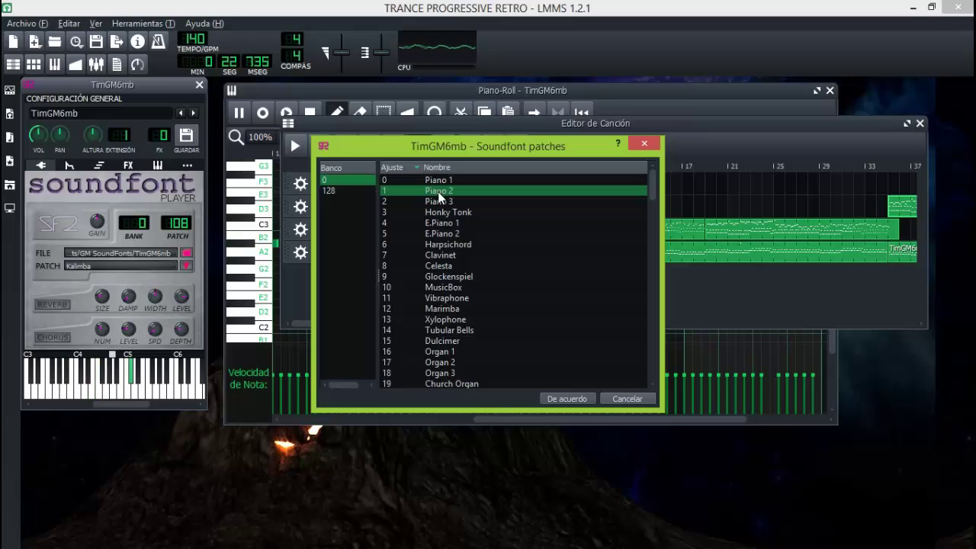
{"action": "left_click", "coordinate": [441, 202]}
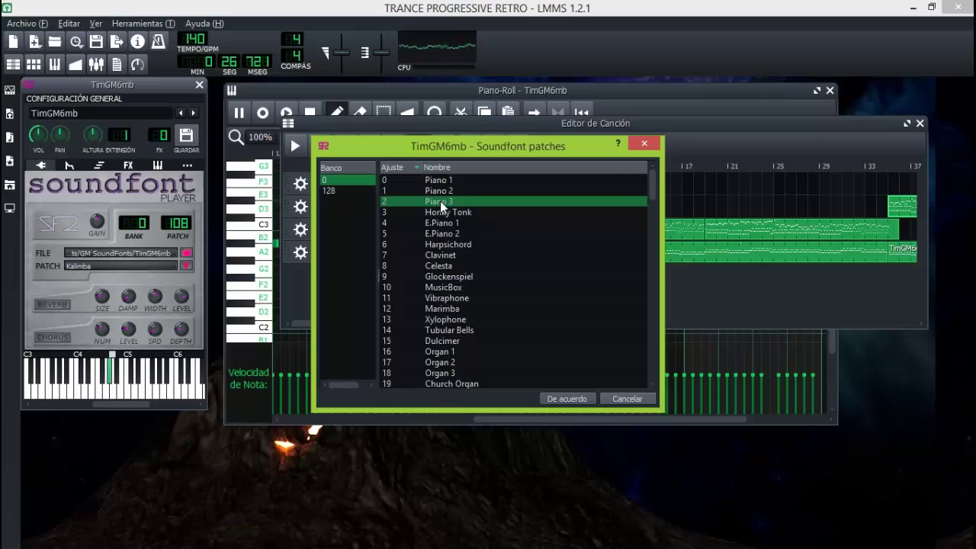
{"action": "left_click", "coordinate": [446, 212]}
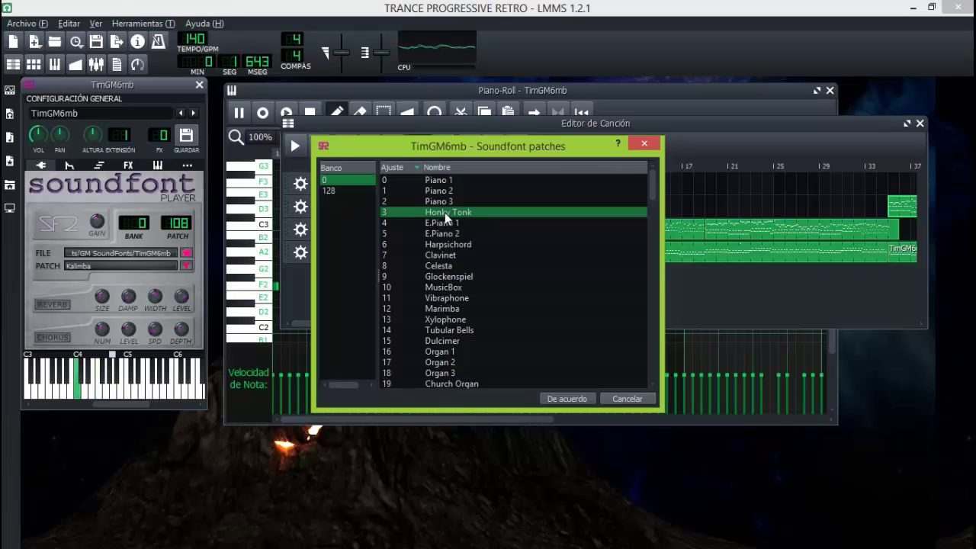
{"action": "left_click", "coordinate": [443, 223]}
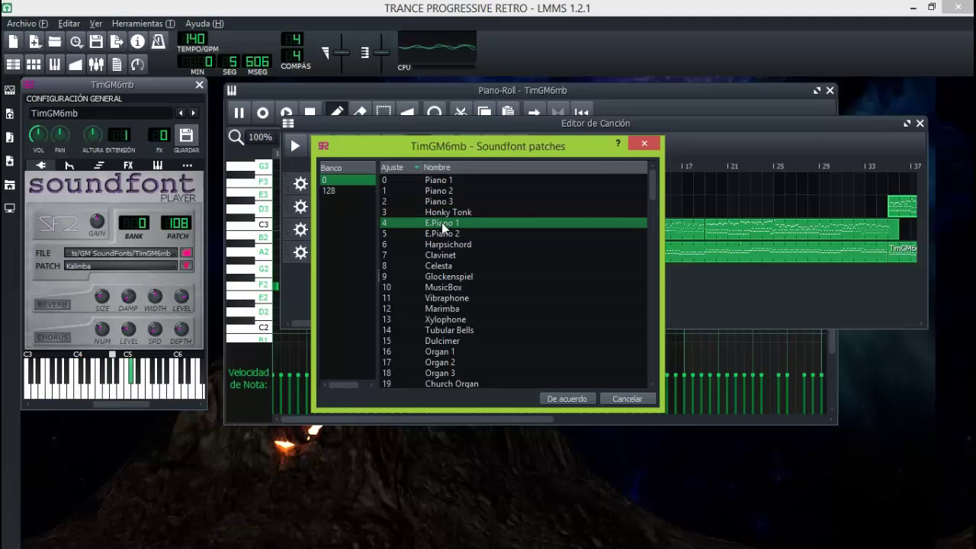
{"action": "left_click", "coordinate": [445, 235]}
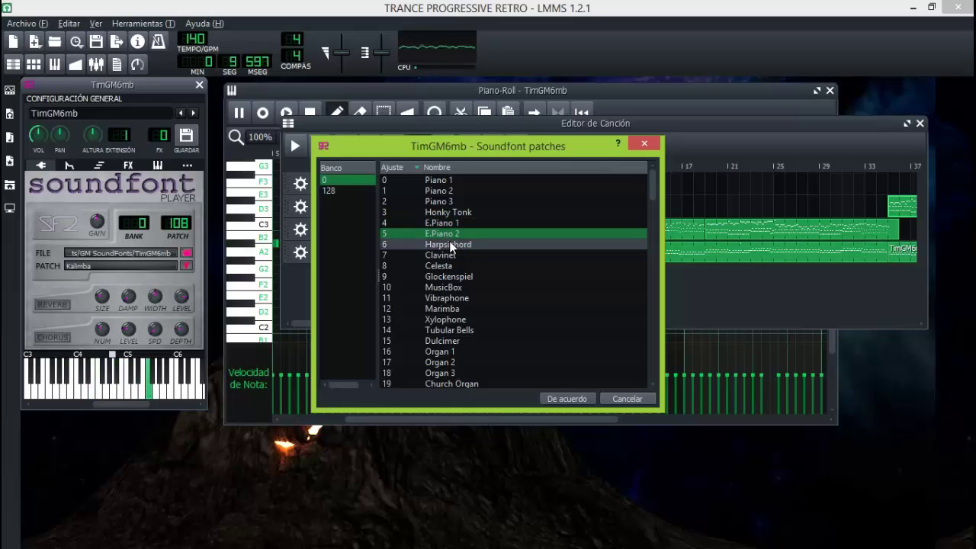
{"action": "left_click", "coordinate": [449, 245]}
{"action": "left_click", "coordinate": [445, 255]}
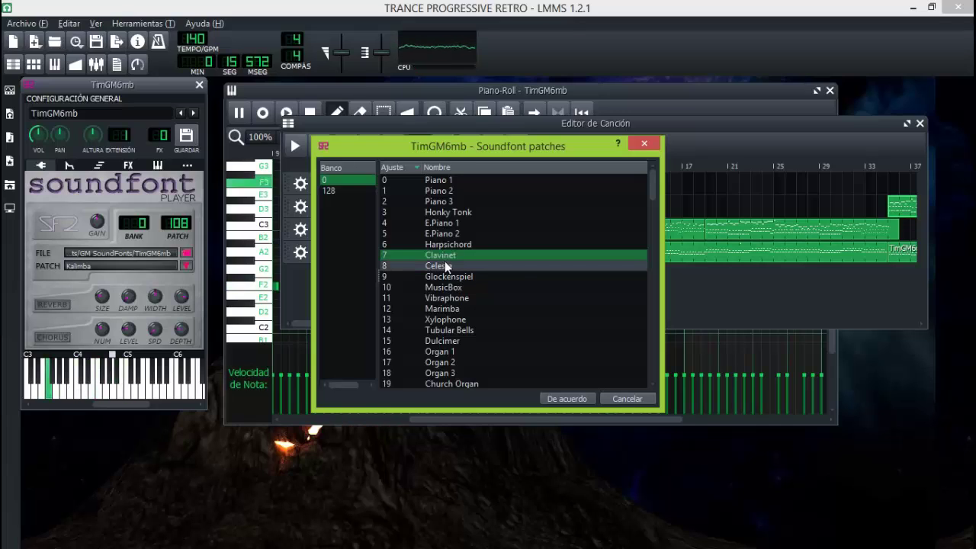
Audition the chromatic percussion patches one by one from Celesta to Dulcimer for the second track.
{"action": "left_click", "coordinate": [446, 264]}
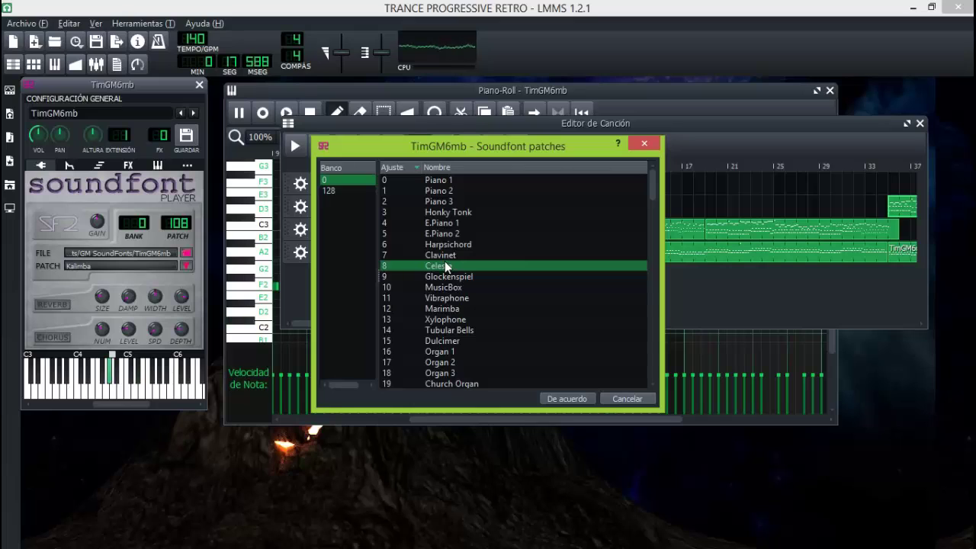
{"action": "left_click", "coordinate": [451, 276]}
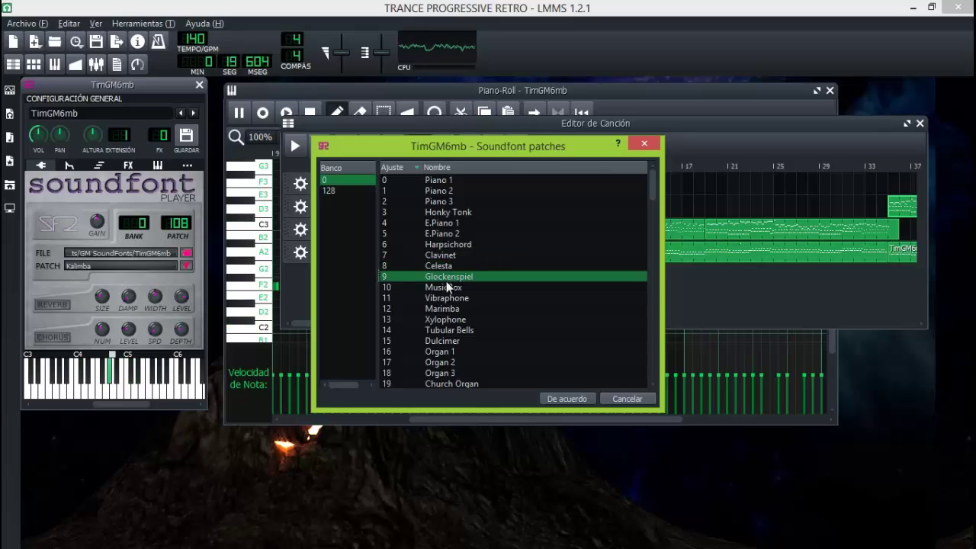
{"action": "left_click", "coordinate": [447, 288]}
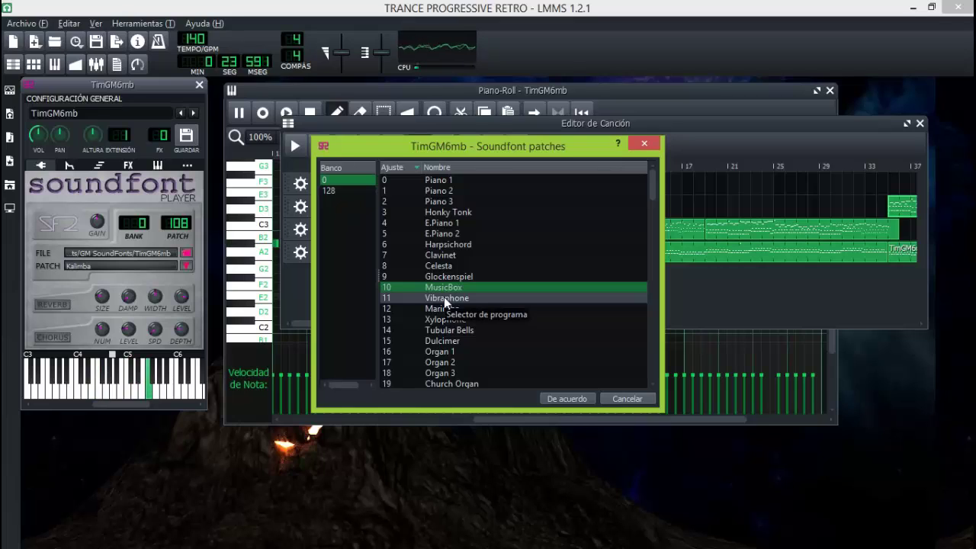
{"action": "left_click", "coordinate": [447, 298]}
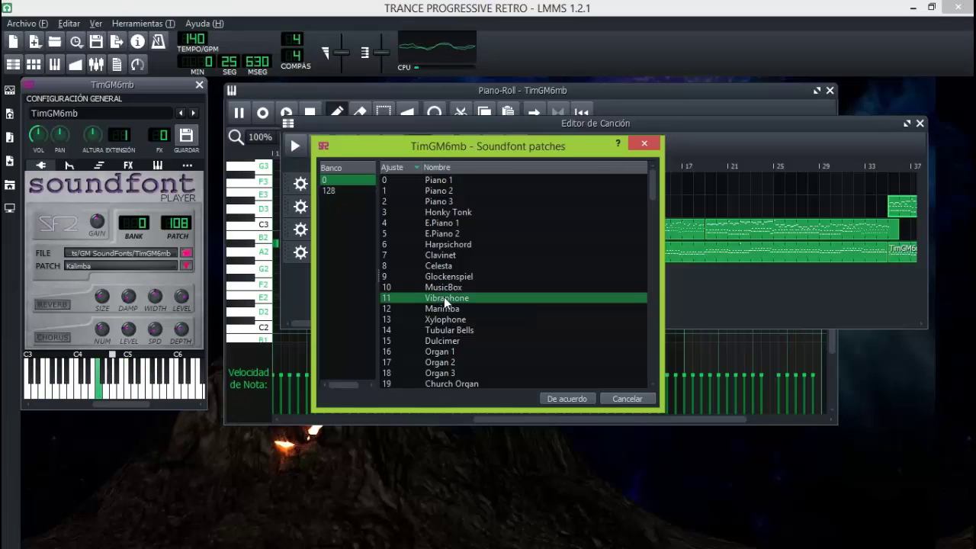
{"action": "left_click", "coordinate": [444, 309]}
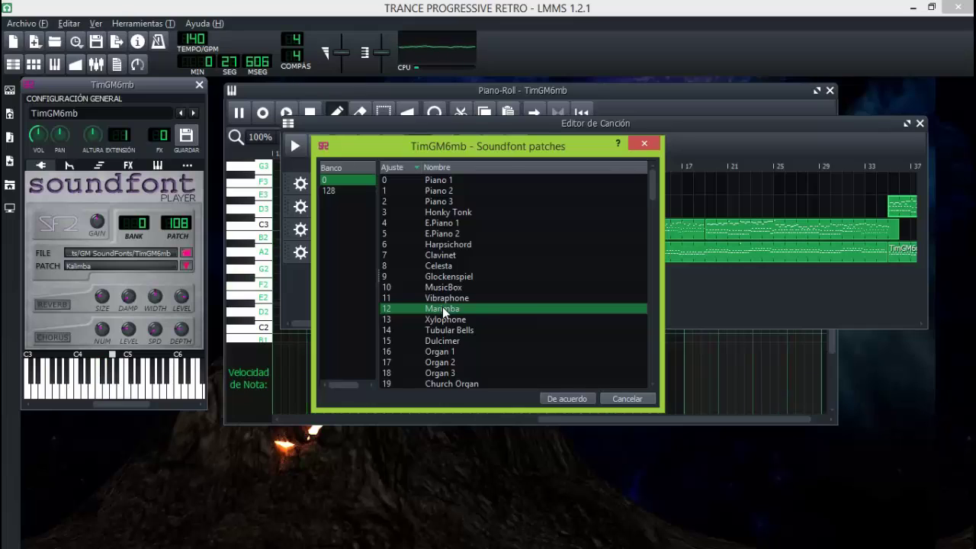
{"action": "left_click", "coordinate": [445, 319]}
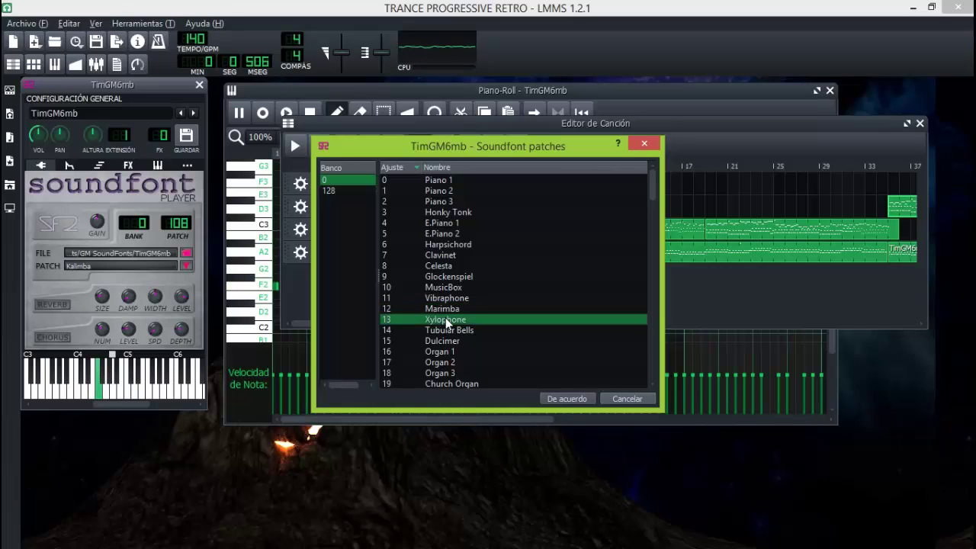
{"action": "left_click", "coordinate": [447, 330]}
{"action": "left_click", "coordinate": [443, 340]}
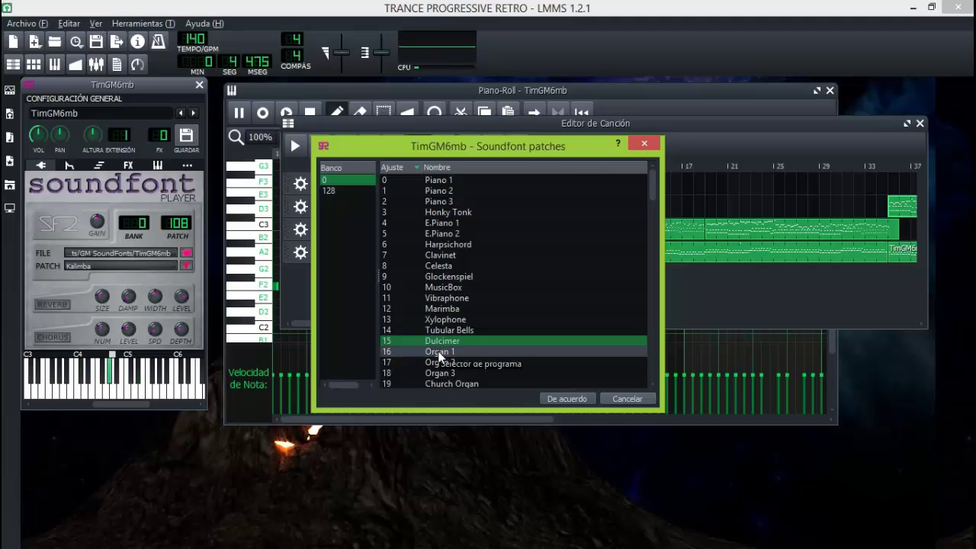
Audition the organ and reed patches in order from Organ 1 to Bandoneon on the playing melody.
{"action": "left_click", "coordinate": [440, 352]}
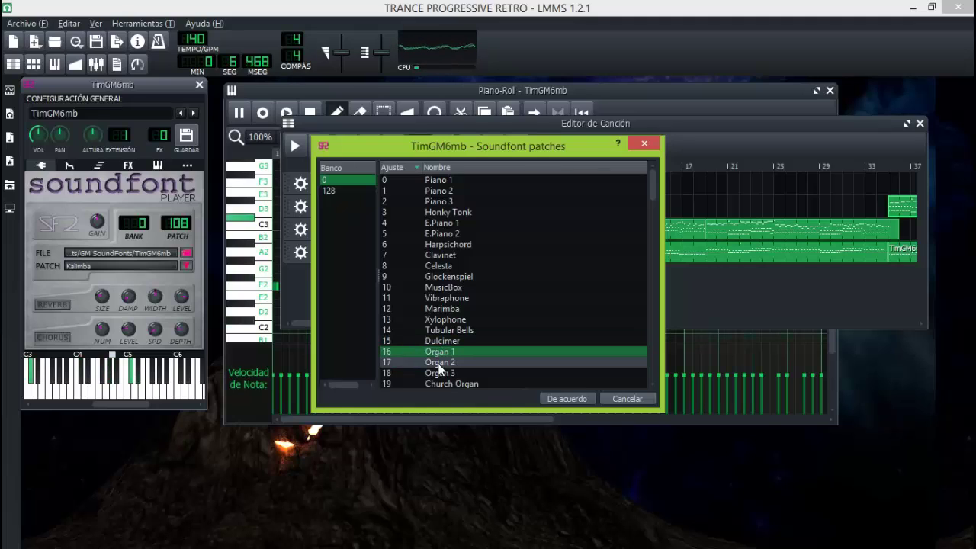
{"action": "left_click", "coordinate": [440, 363]}
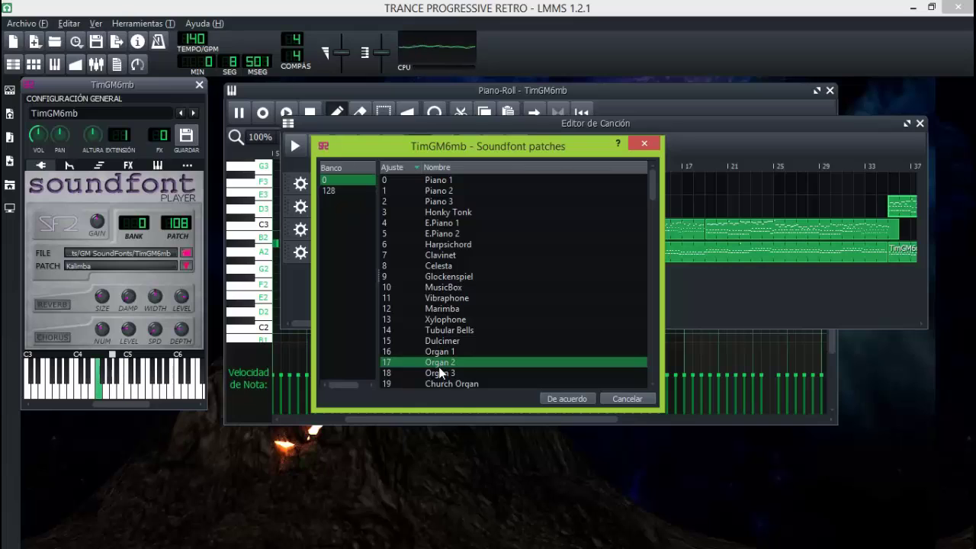
{"action": "left_click", "coordinate": [440, 374]}
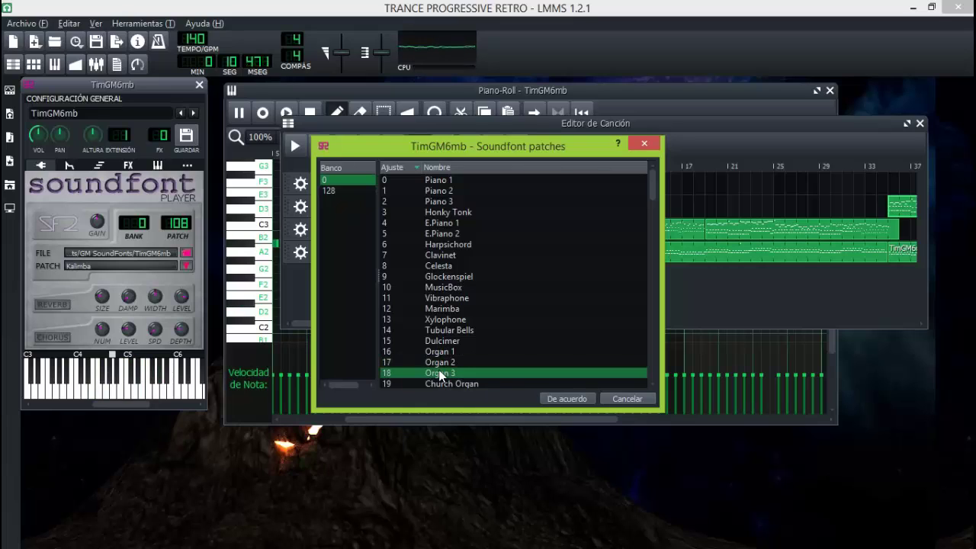
{"action": "left_click", "coordinate": [439, 382]}
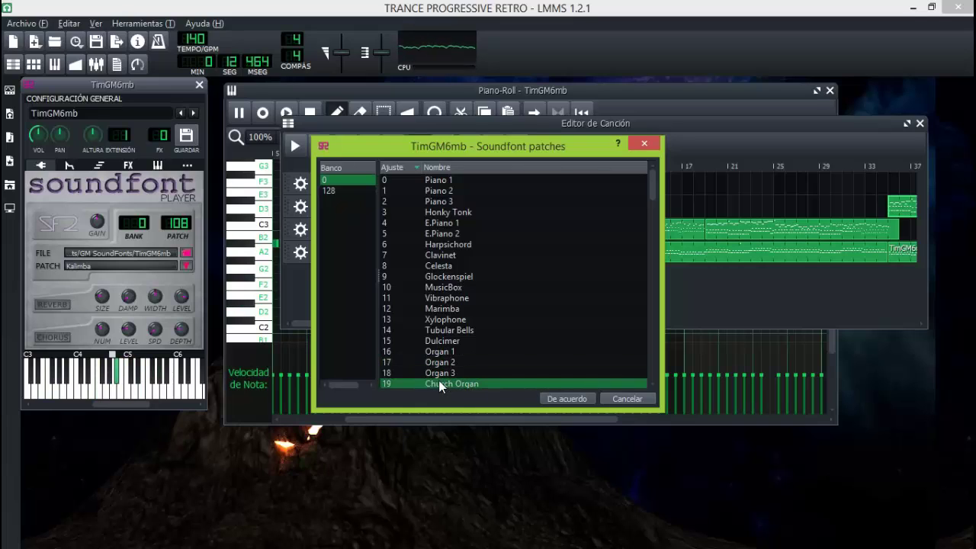
{"action": "left_click", "coordinate": [439, 384]}
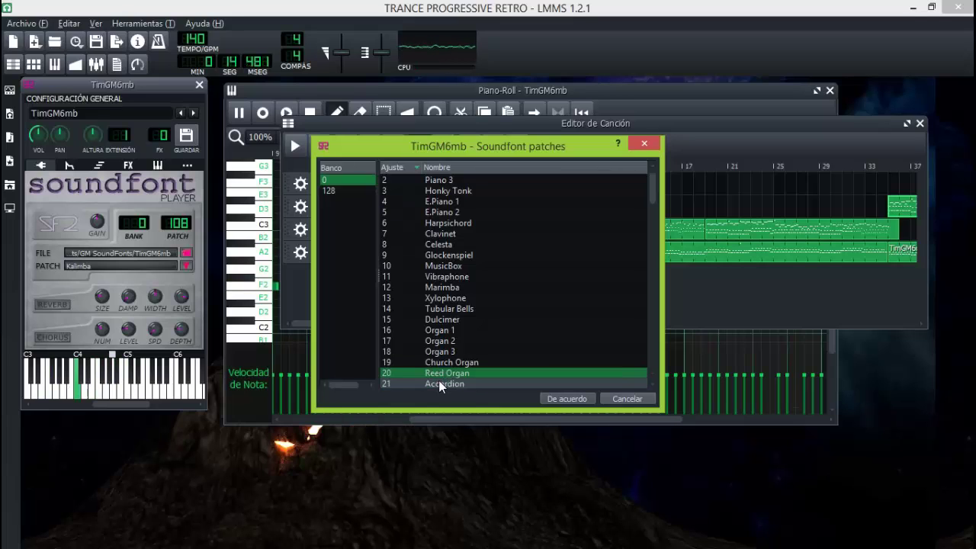
{"action": "left_click", "coordinate": [439, 384]}
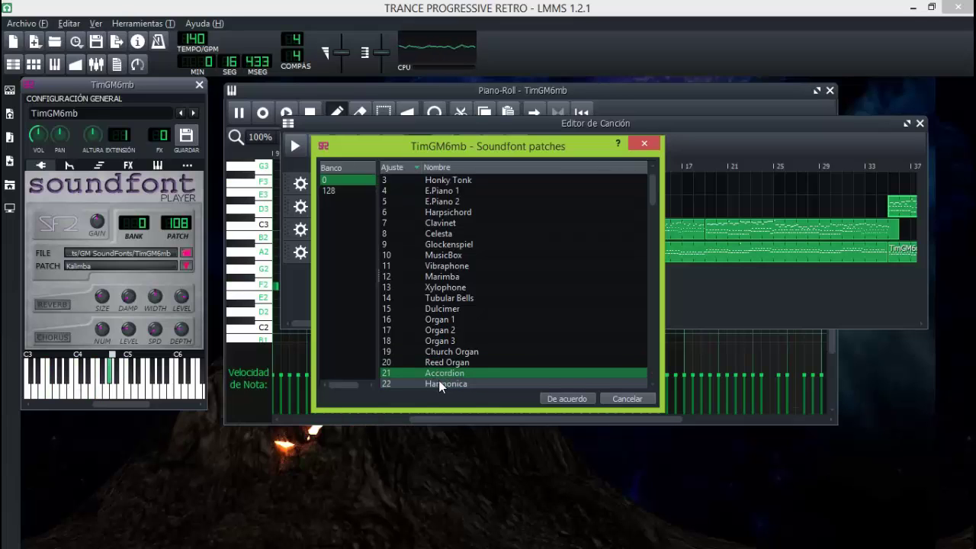
{"action": "left_click", "coordinate": [440, 383]}
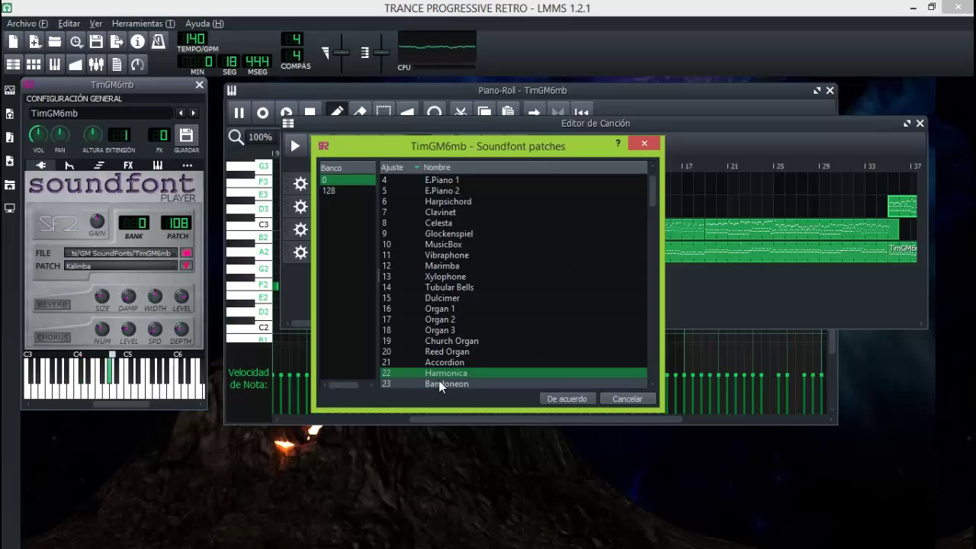
{"action": "left_click", "coordinate": [439, 384]}
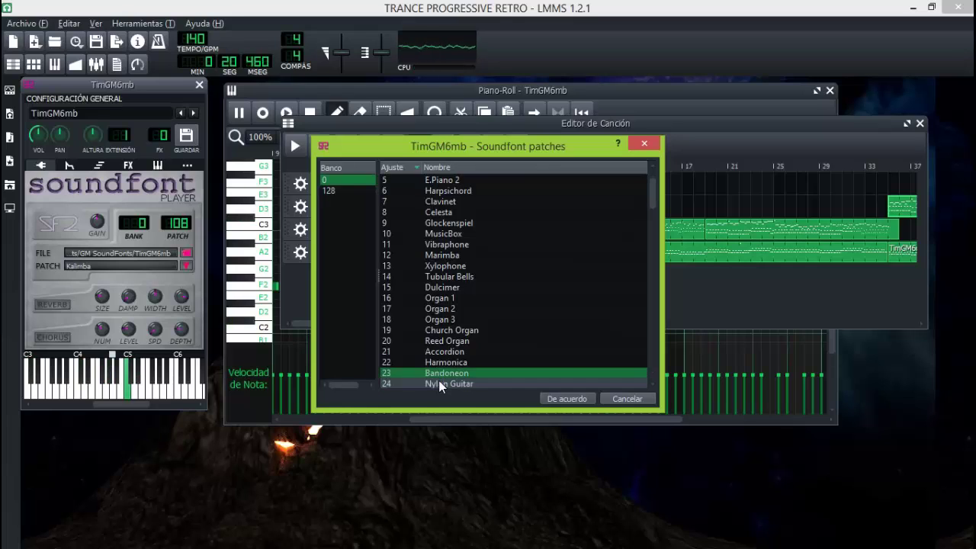
Audition the guitar patches in order from Nylon Guitar to Guitar Harmonics on the playing melody.
{"action": "left_click", "coordinate": [439, 383]}
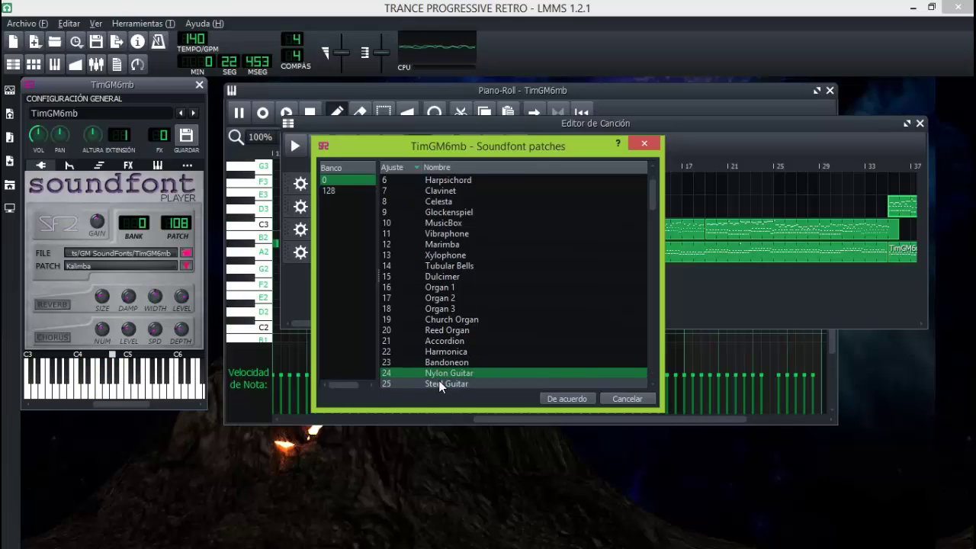
{"action": "left_click", "coordinate": [439, 383]}
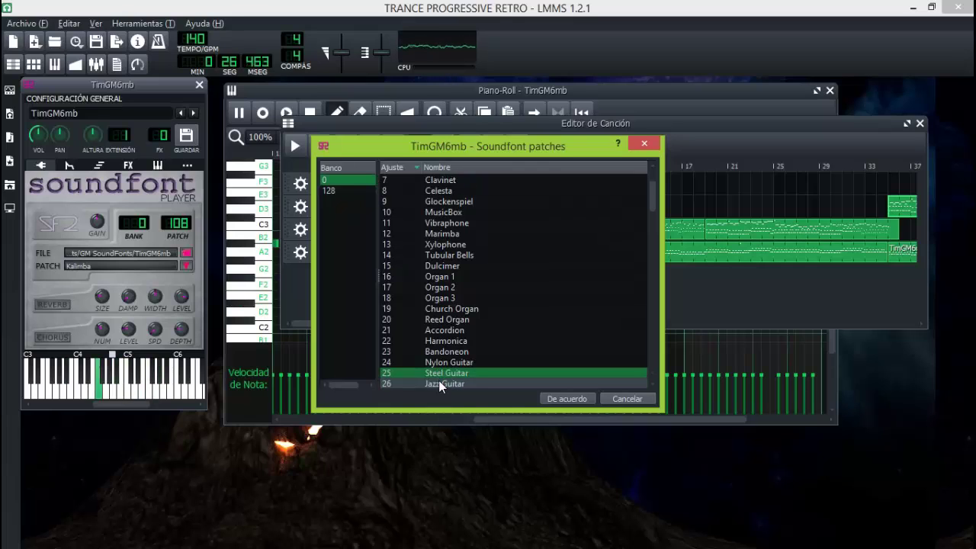
{"action": "left_click", "coordinate": [439, 383]}
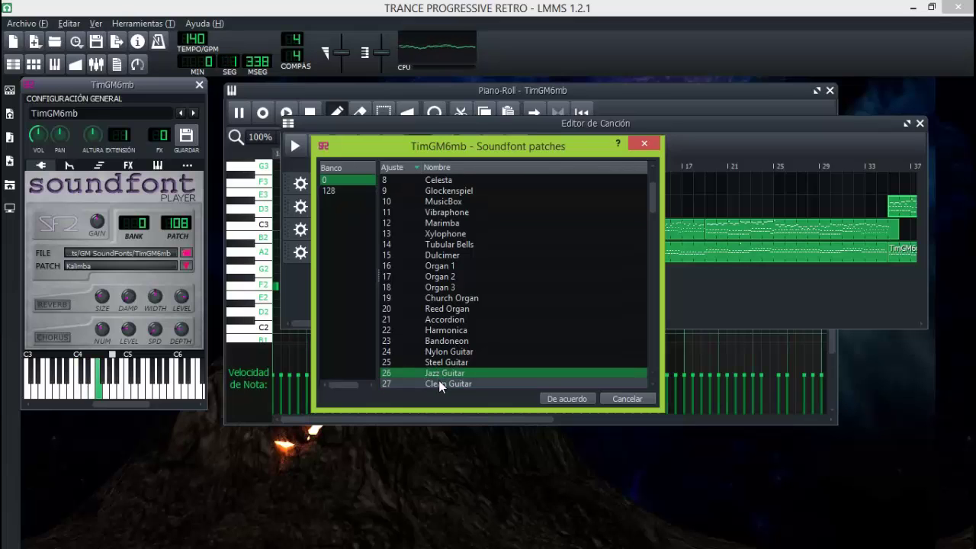
{"action": "left_click", "coordinate": [440, 384]}
{"action": "left_click", "coordinate": [439, 383]}
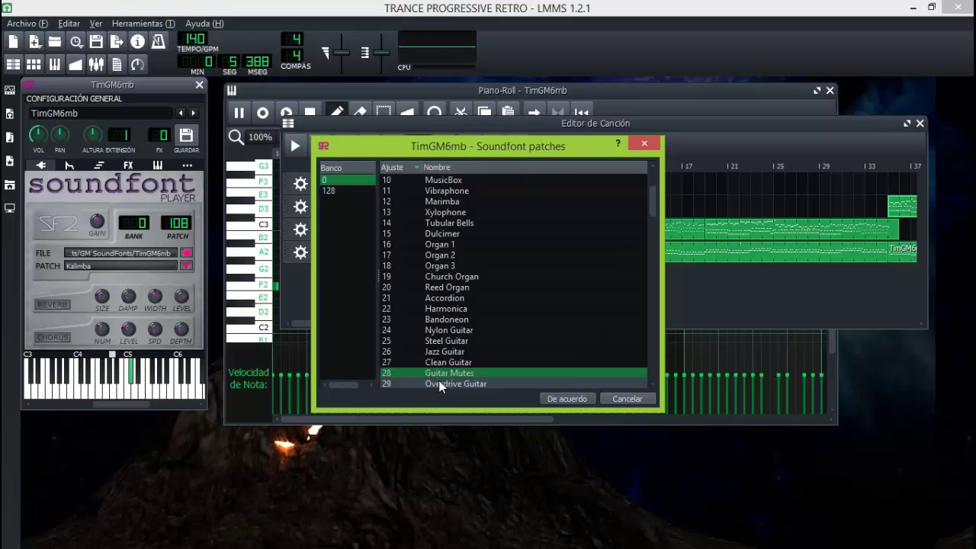
{"action": "left_click", "coordinate": [440, 383]}
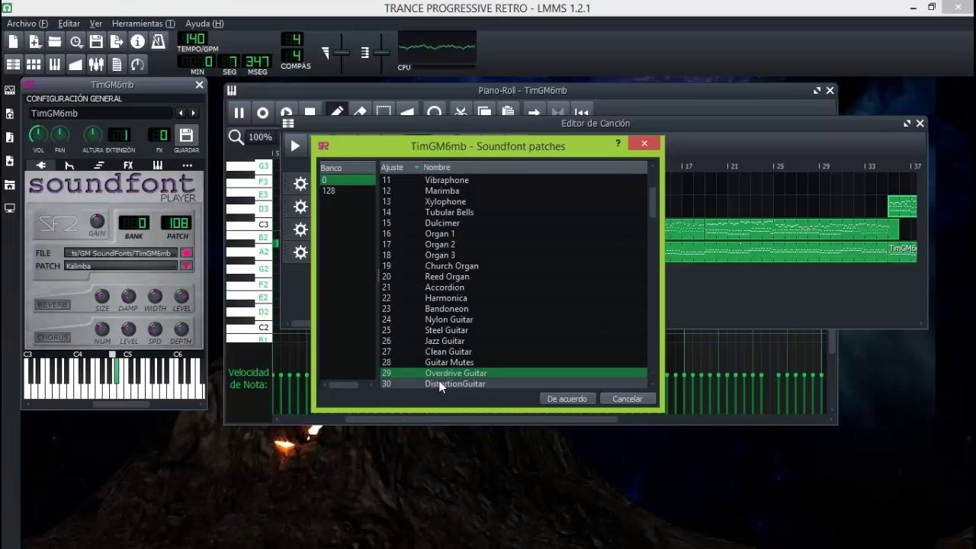
{"action": "left_click", "coordinate": [439, 383]}
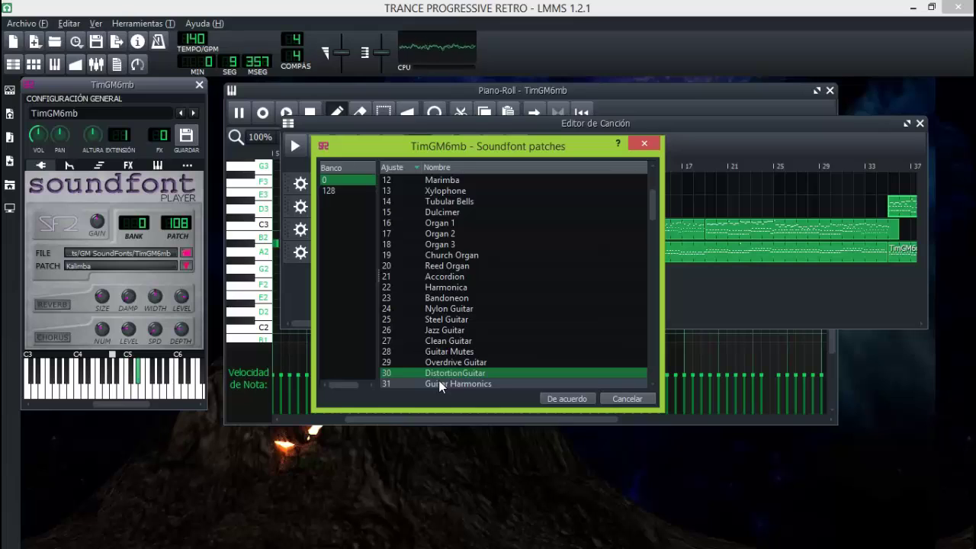
{"action": "left_click", "coordinate": [439, 382]}
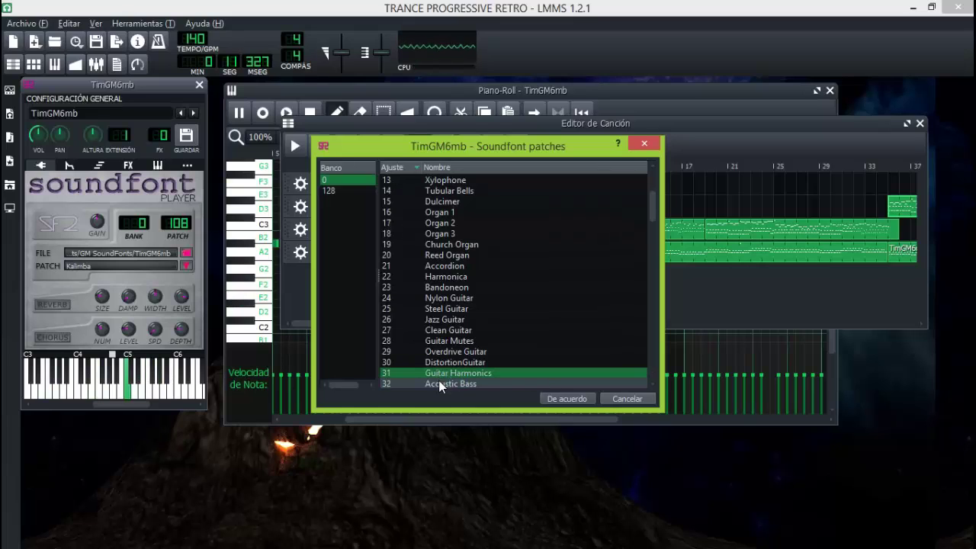
Audition the bass patches in order from Acoustic Bass to Synth Bass 2 on the playing melody.
{"action": "left_click", "coordinate": [440, 384]}
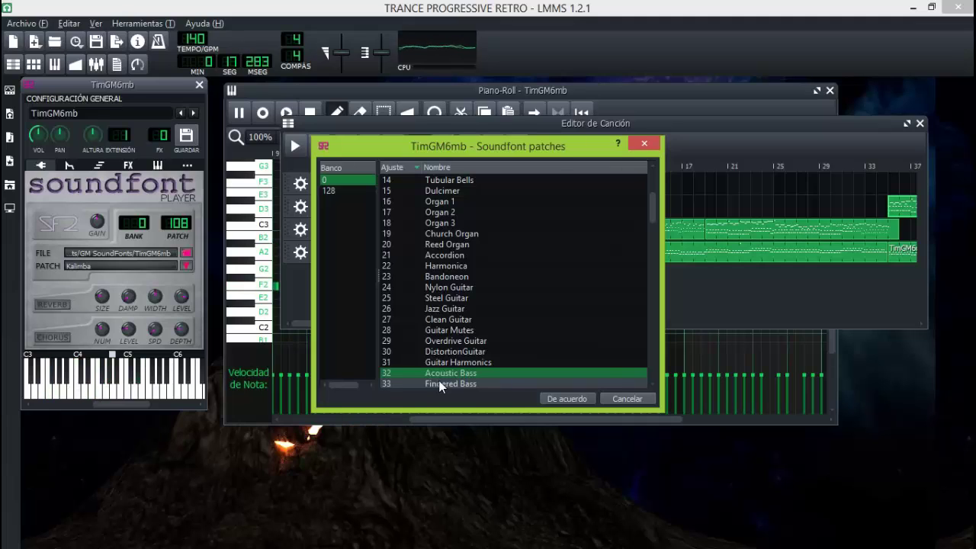
{"action": "left_click", "coordinate": [439, 384]}
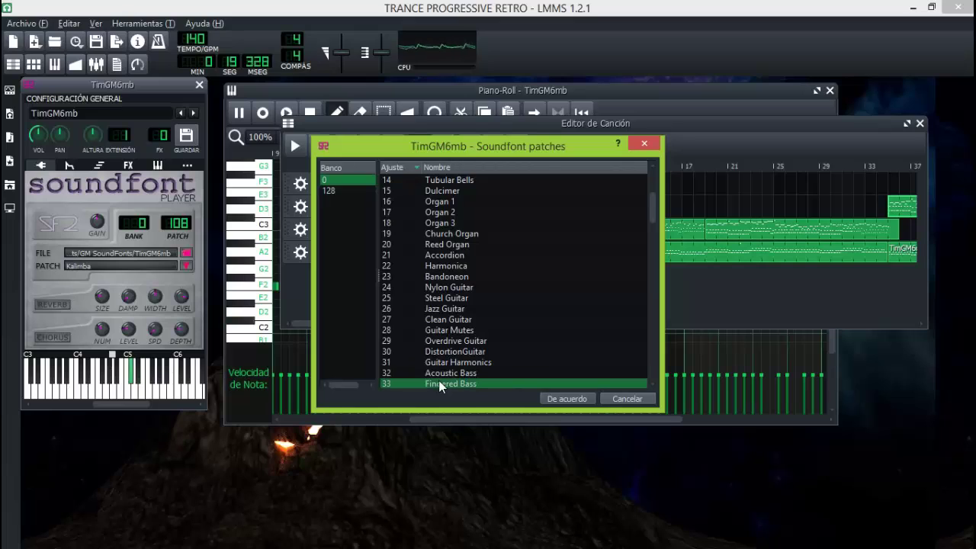
{"action": "left_click", "coordinate": [439, 384]}
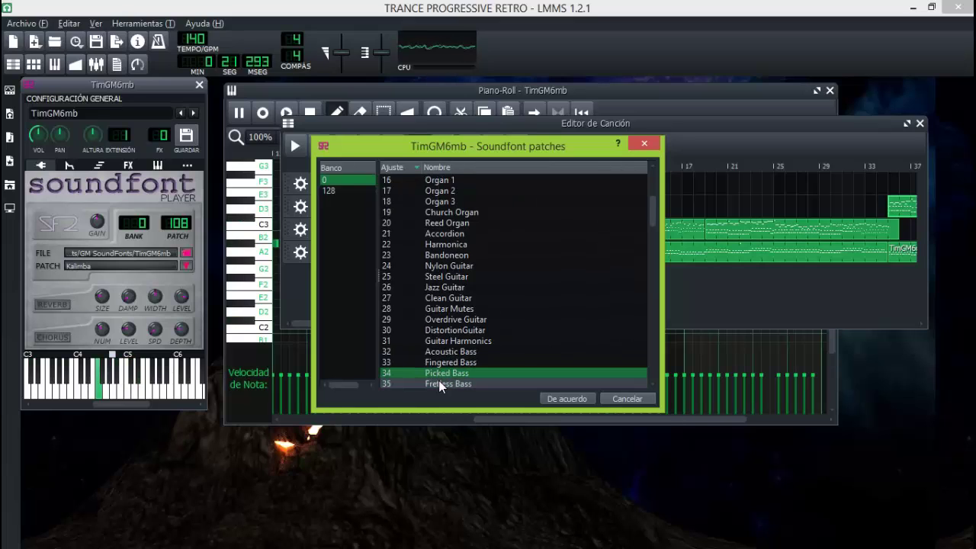
{"action": "left_click", "coordinate": [439, 383]}
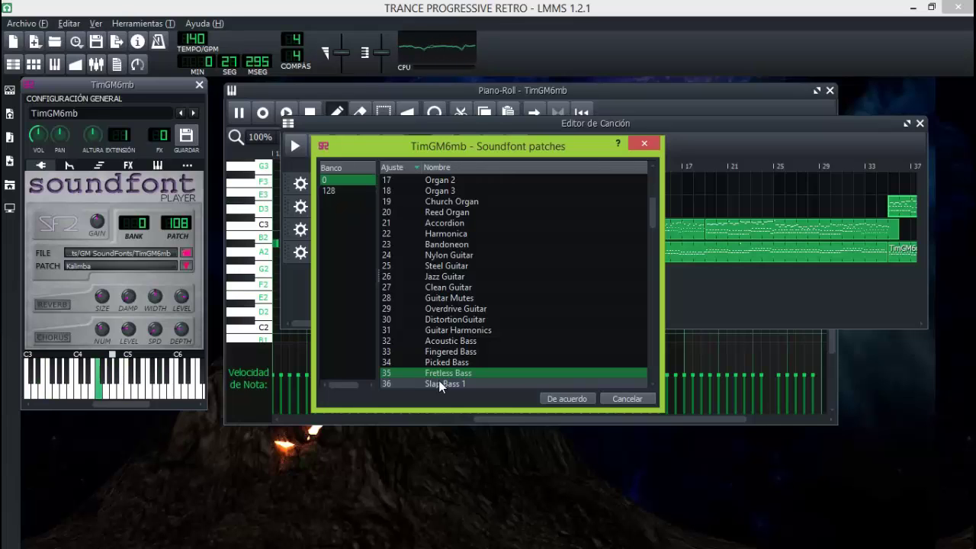
{"action": "left_click", "coordinate": [438, 382]}
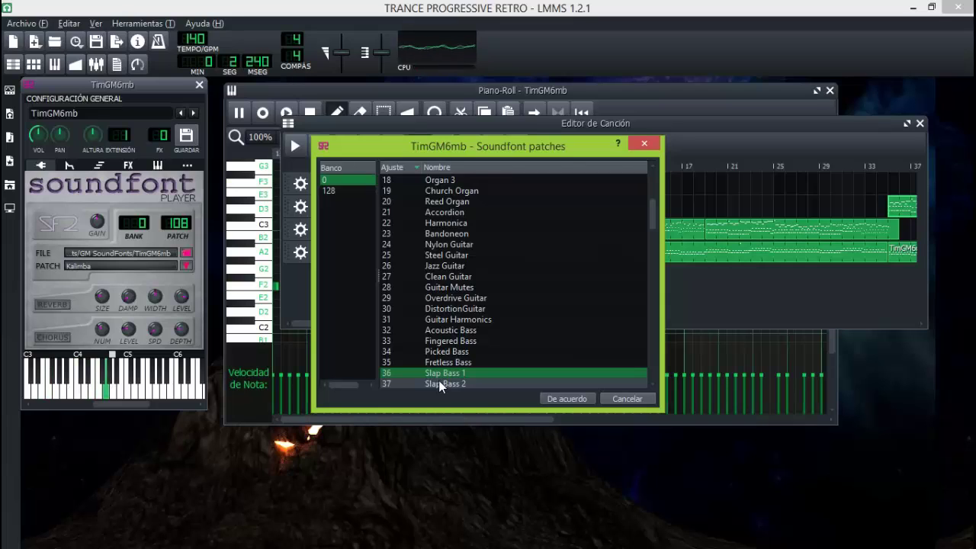
{"action": "left_click", "coordinate": [439, 382]}
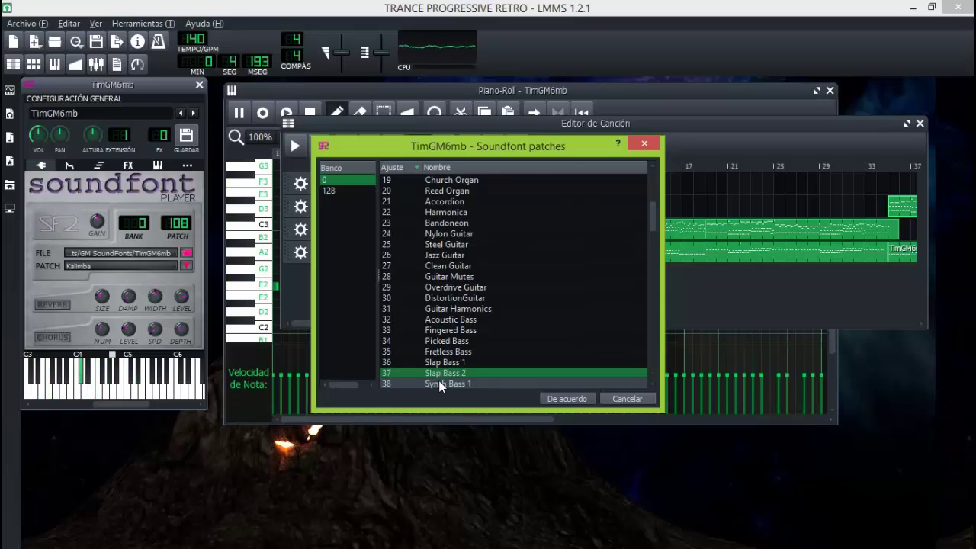
{"action": "left_click", "coordinate": [438, 383]}
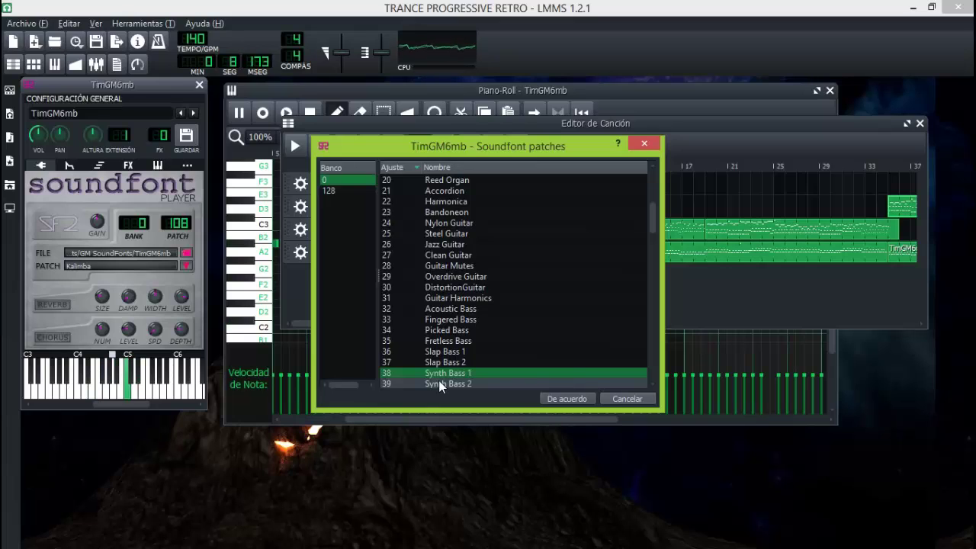
{"action": "left_click", "coordinate": [438, 384]}
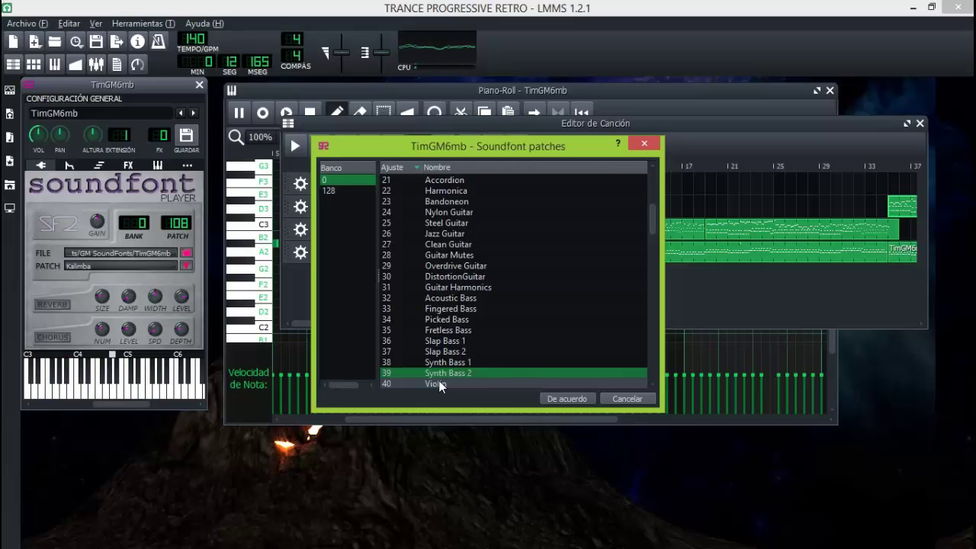
Audition the solo string and orchestral patches in order from Violin to Timpani on the playing melody.
{"action": "left_click", "coordinate": [439, 384]}
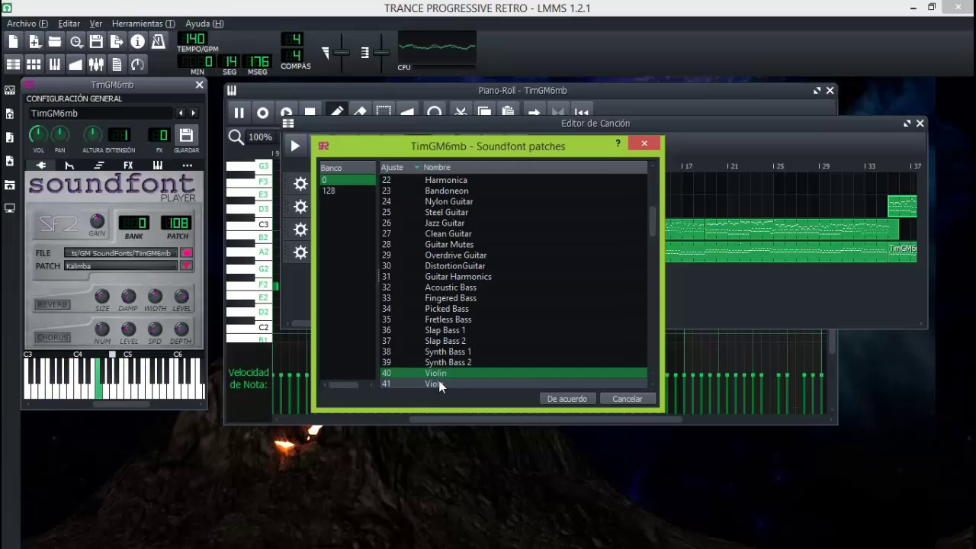
{"action": "left_click", "coordinate": [438, 384]}
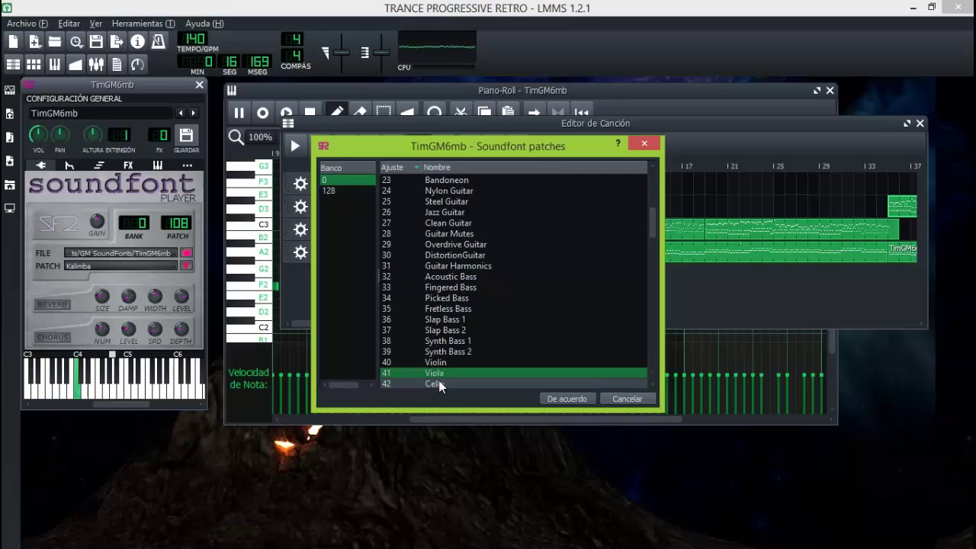
{"action": "left_click", "coordinate": [439, 383]}
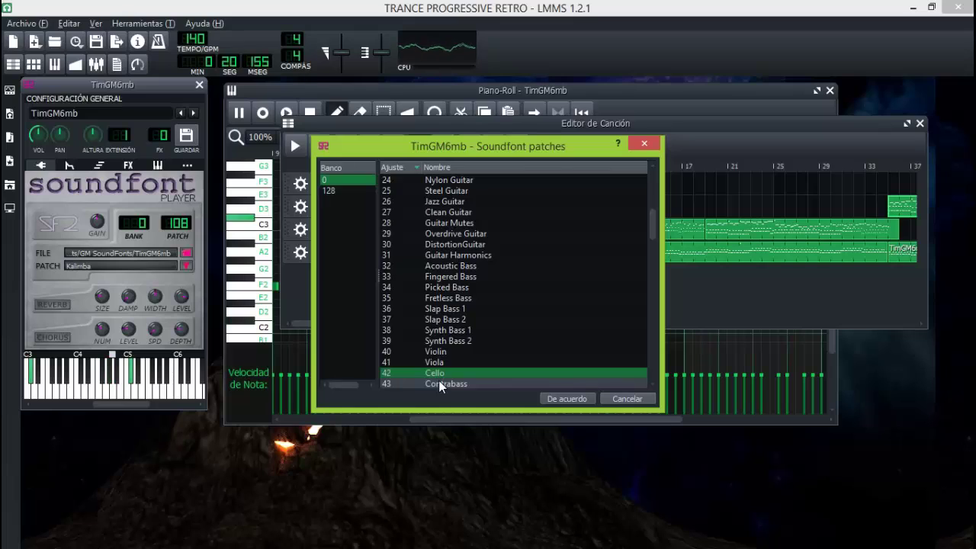
{"action": "left_click", "coordinate": [440, 384]}
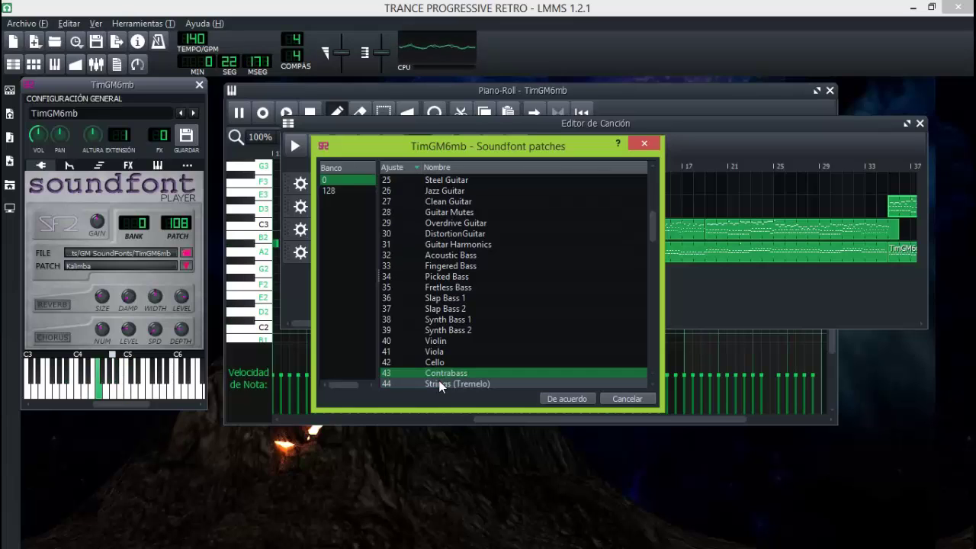
{"action": "left_click", "coordinate": [440, 384]}
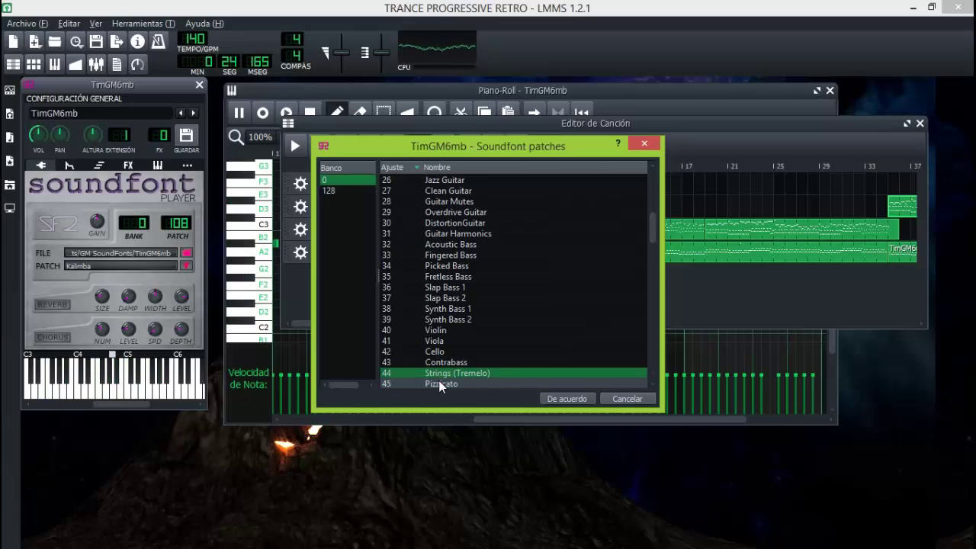
{"action": "left_click", "coordinate": [440, 384]}
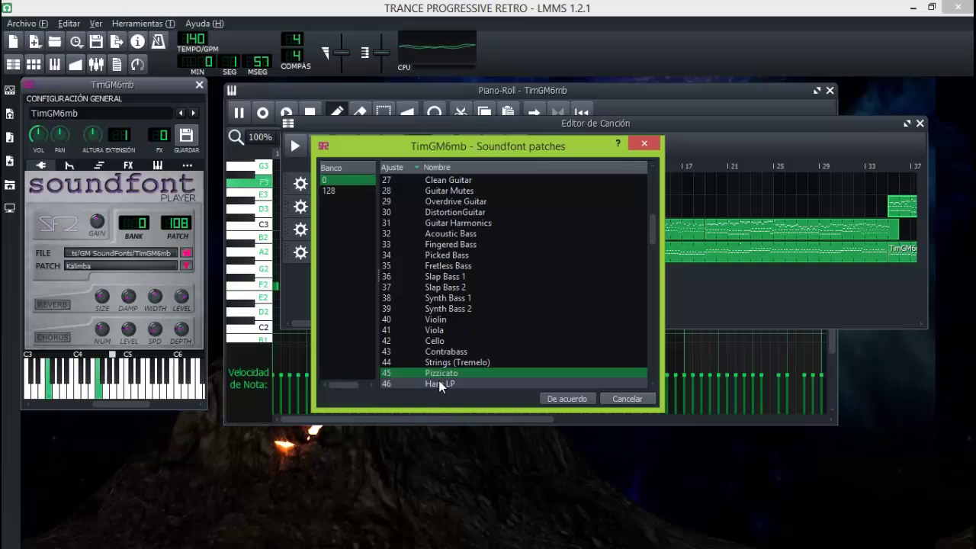
{"action": "left_click", "coordinate": [439, 383]}
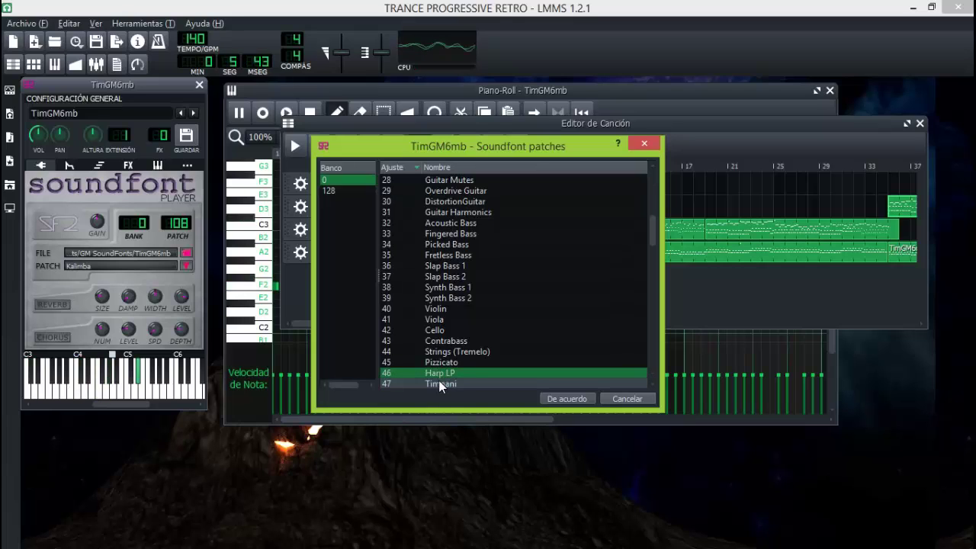
{"action": "left_click", "coordinate": [439, 383]}
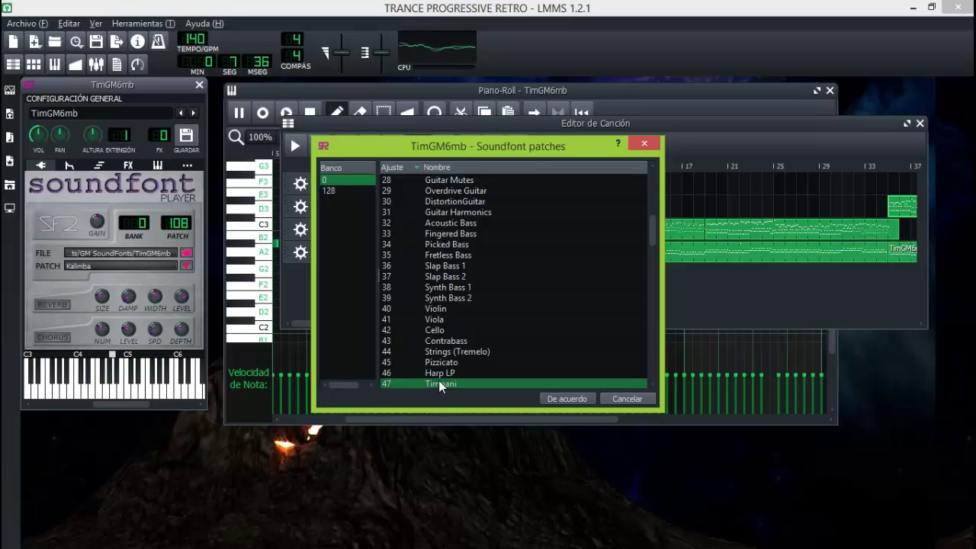
Audition the ensemble and voice patches in order from Strings CLP to Orchestra Hit on the playing melody.
{"action": "left_click", "coordinate": [439, 384]}
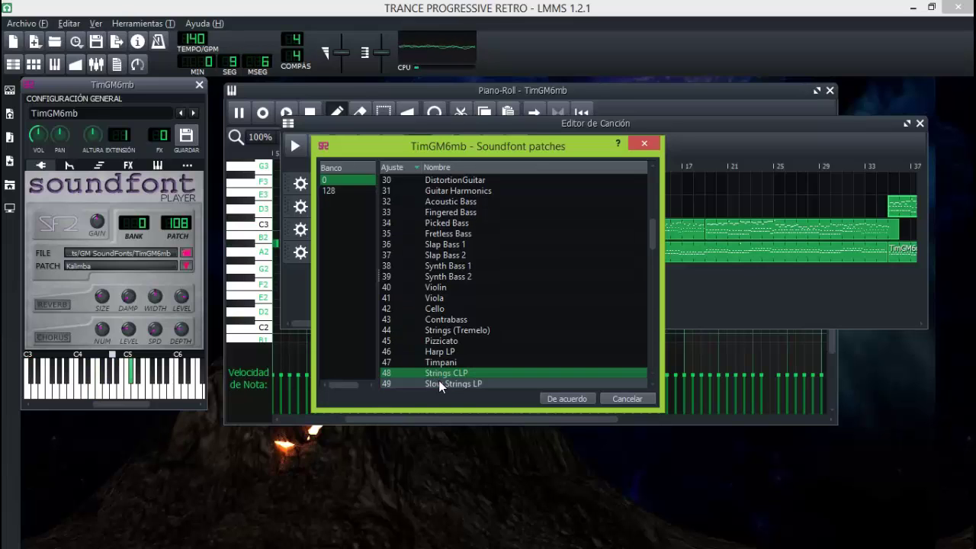
{"action": "left_click", "coordinate": [439, 383]}
{"action": "left_click", "coordinate": [439, 384]}
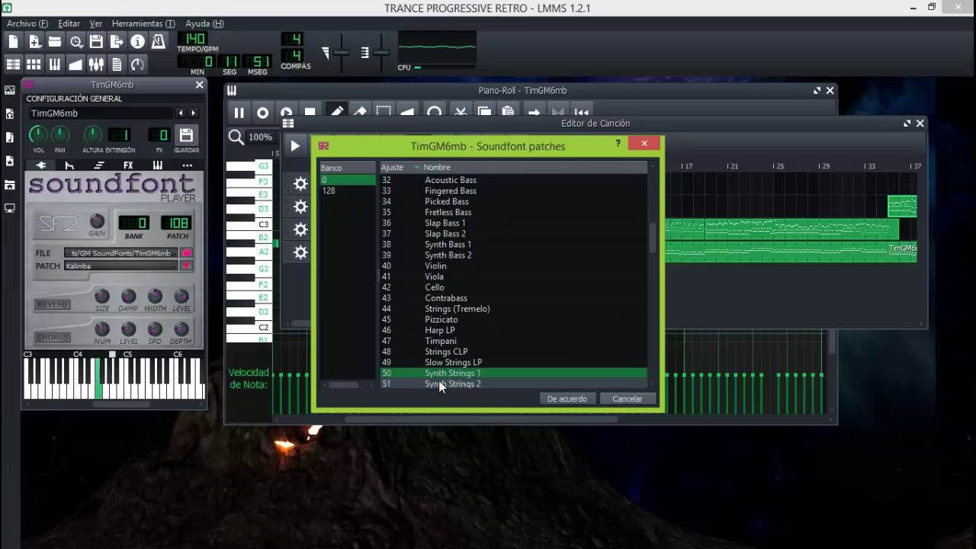
{"action": "left_click", "coordinate": [439, 383]}
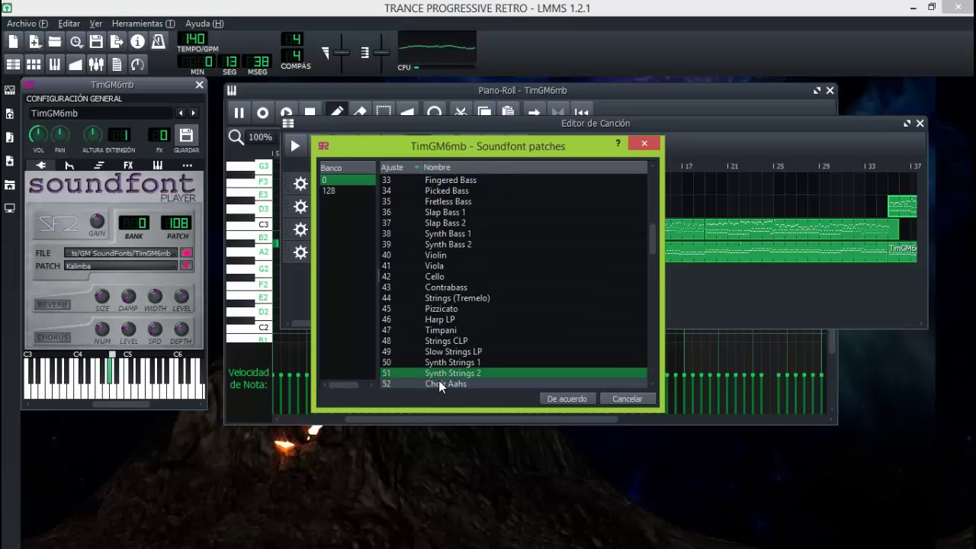
{"action": "left_click", "coordinate": [439, 384]}
{"action": "left_click", "coordinate": [439, 383]}
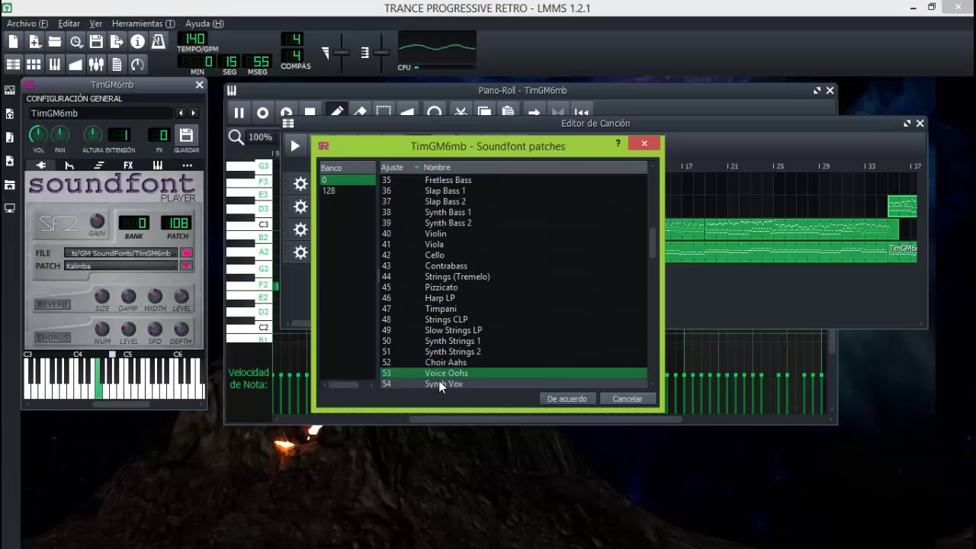
{"action": "left_click", "coordinate": [440, 384]}
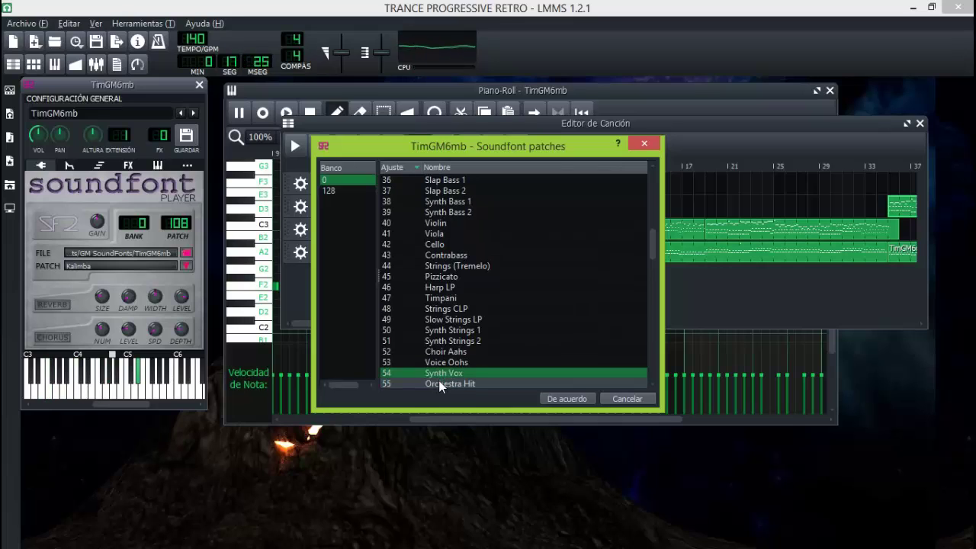
{"action": "left_click", "coordinate": [439, 384]}
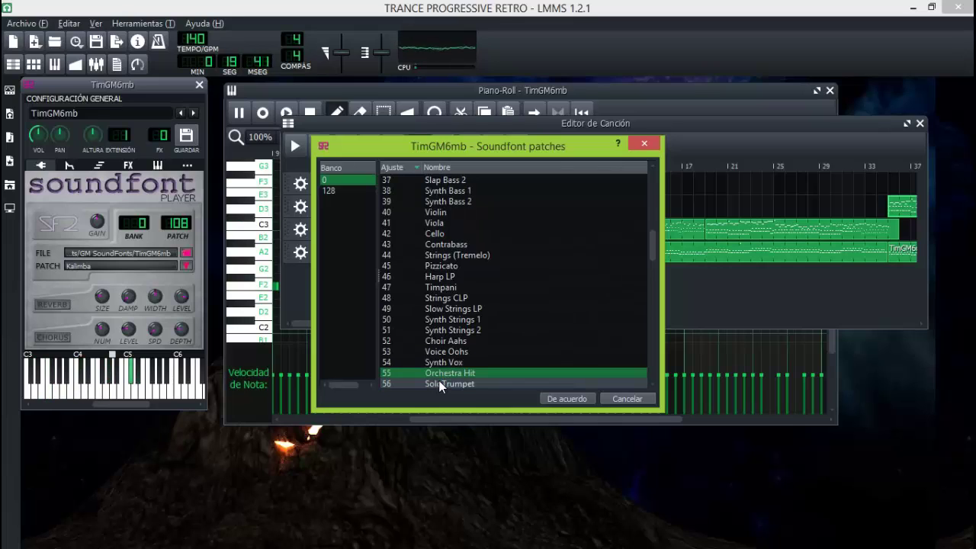
Audition the brass patches in order from SoloTrumpet to Synth Brass 2 on the playing melody.
{"action": "left_click", "coordinate": [439, 383]}
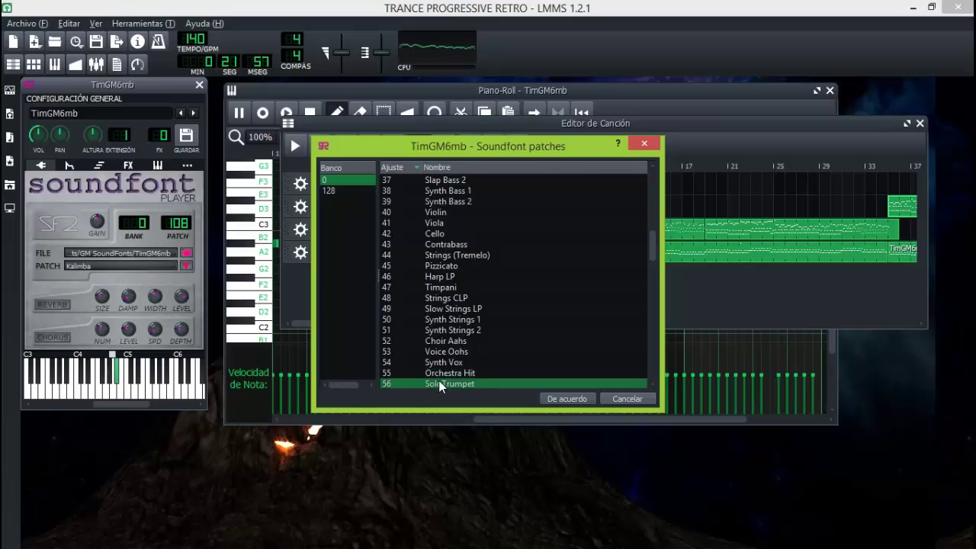
{"action": "left_click", "coordinate": [439, 384]}
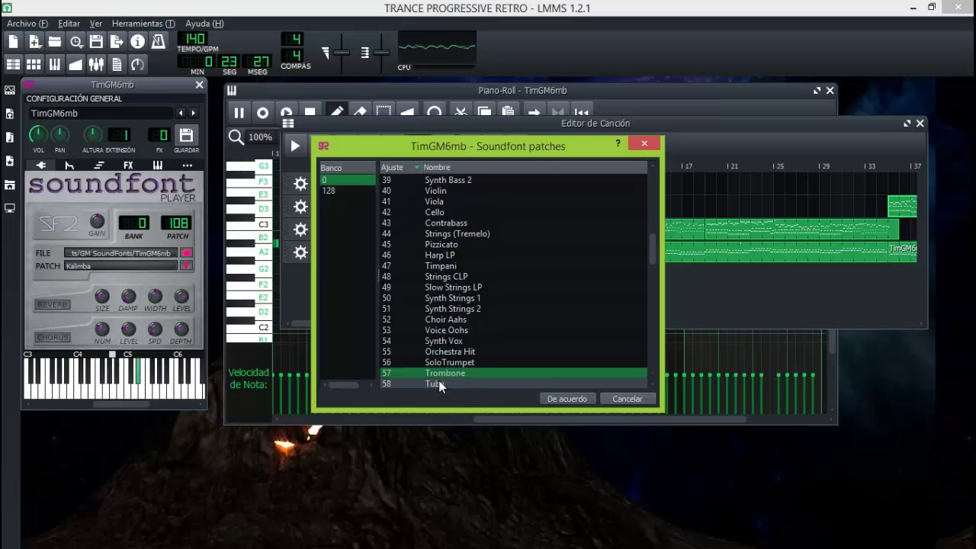
{"action": "left_click", "coordinate": [439, 384]}
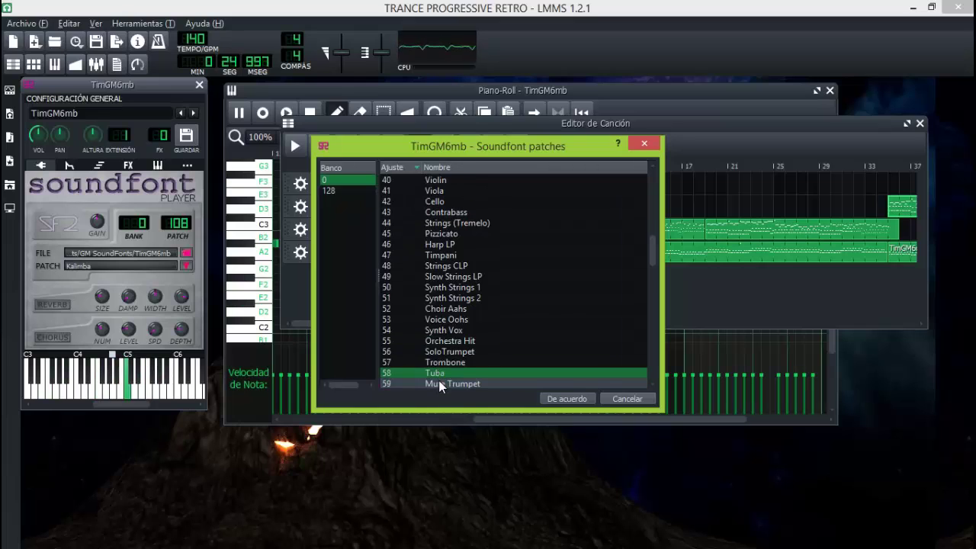
{"action": "left_click", "coordinate": [440, 383]}
{"action": "left_click", "coordinate": [439, 383]}
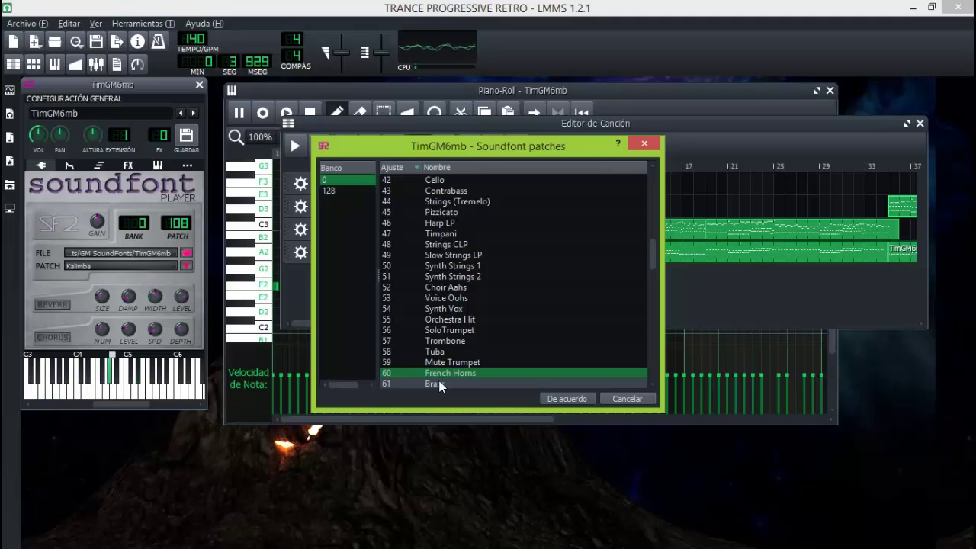
{"action": "left_click", "coordinate": [439, 385]}
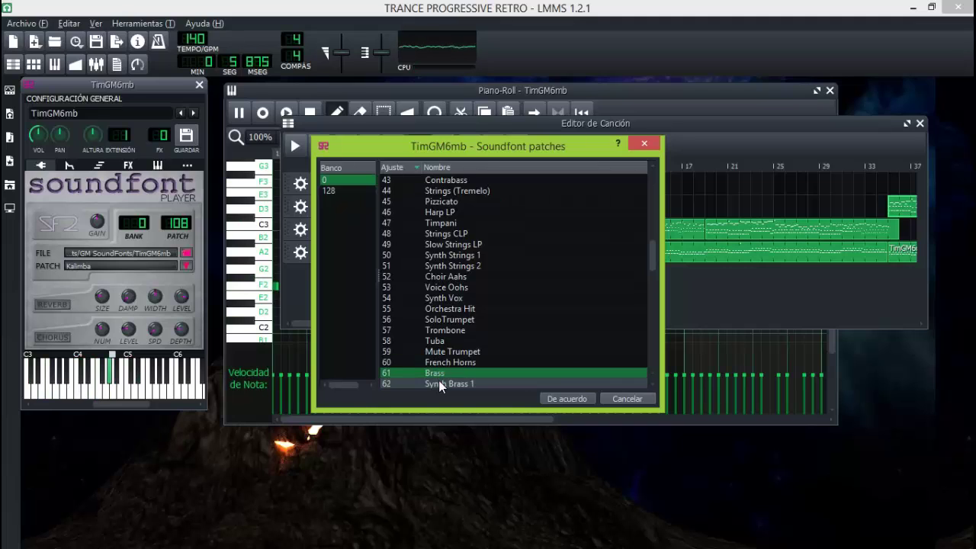
{"action": "left_click", "coordinate": [439, 384]}
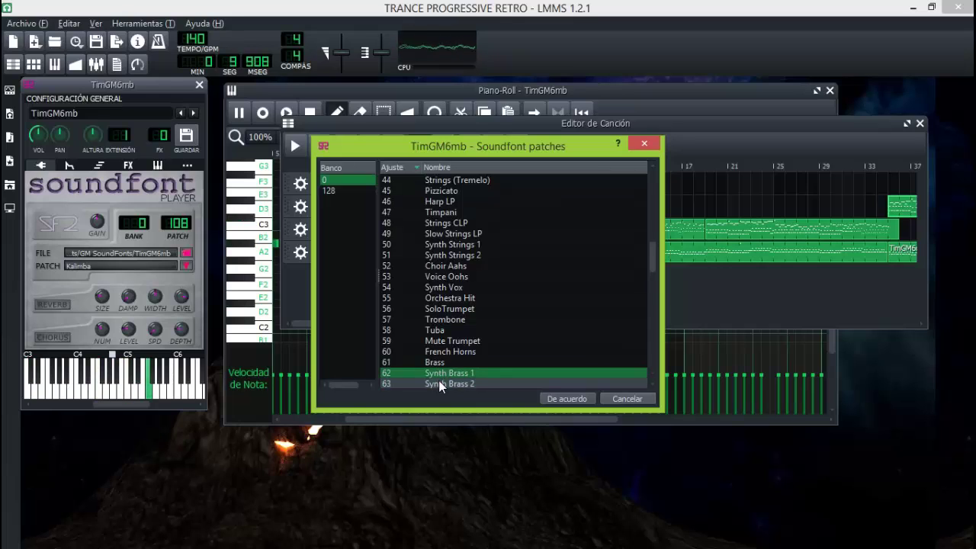
{"action": "left_click", "coordinate": [439, 384]}
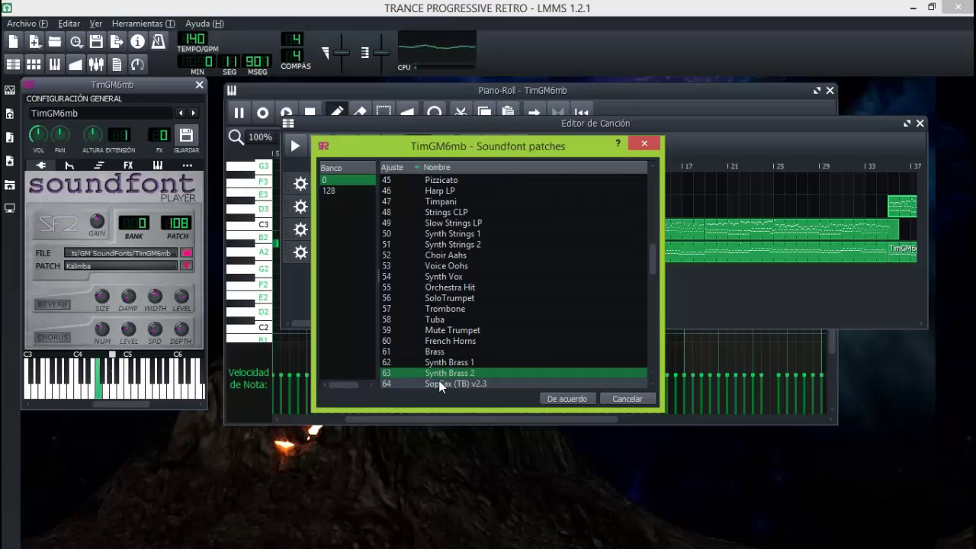
Audition the saxophone and reed patches in order from SopSax (TB) v2.3 to Clarinet on the playing melody.
{"action": "left_click", "coordinate": [439, 384]}
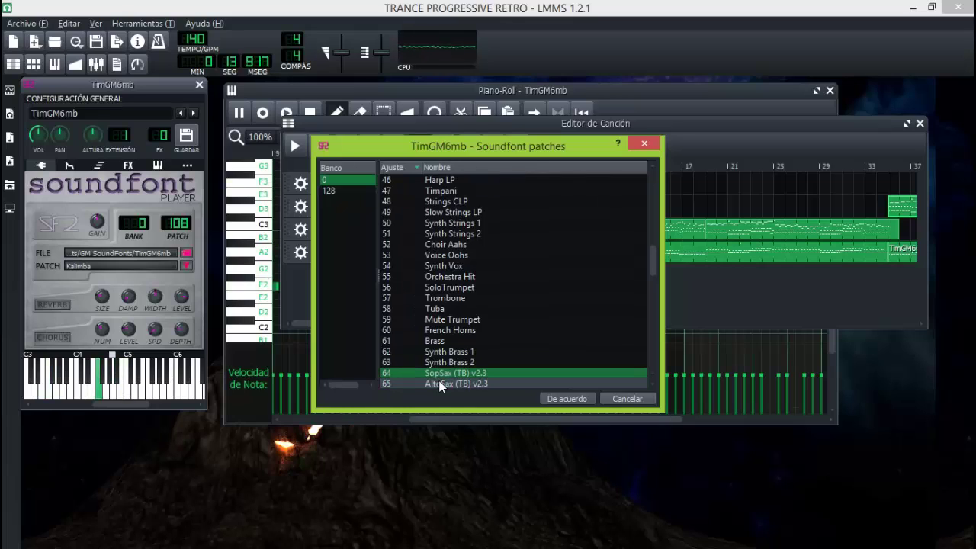
{"action": "left_click", "coordinate": [440, 384]}
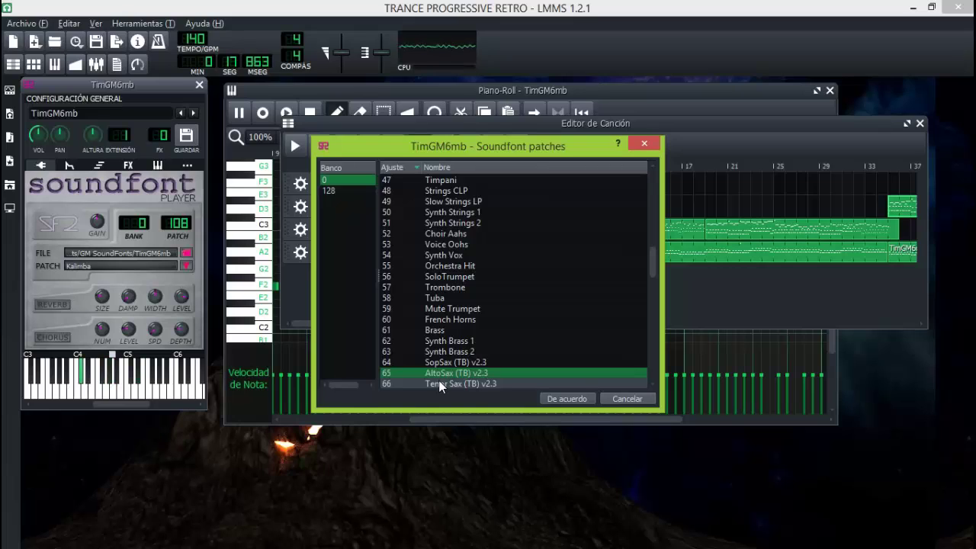
{"action": "left_click", "coordinate": [439, 384]}
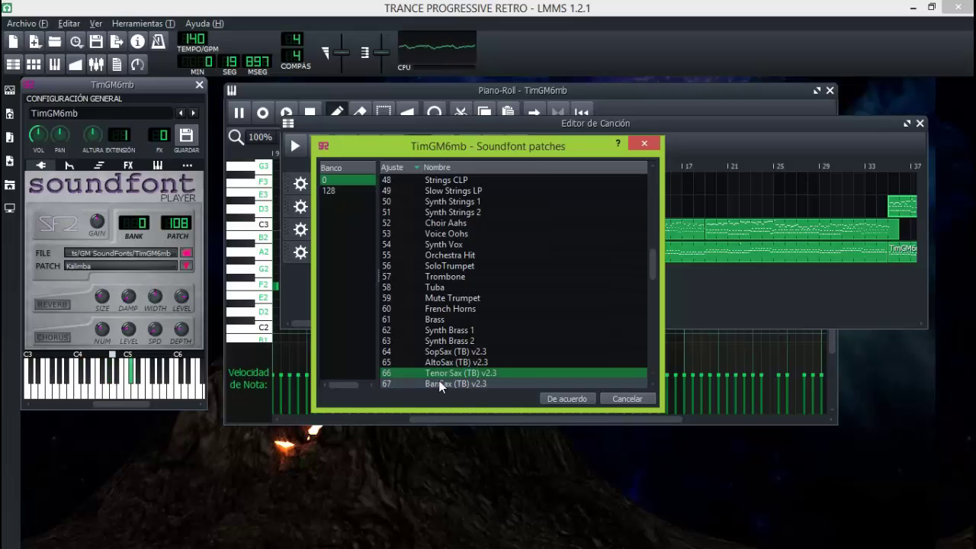
{"action": "left_click", "coordinate": [439, 385]}
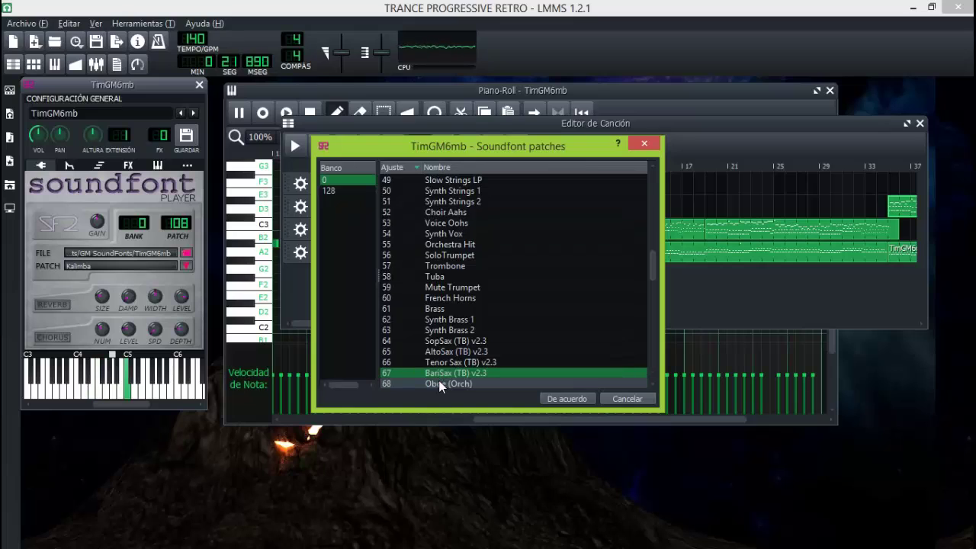
{"action": "left_click", "coordinate": [439, 384]}
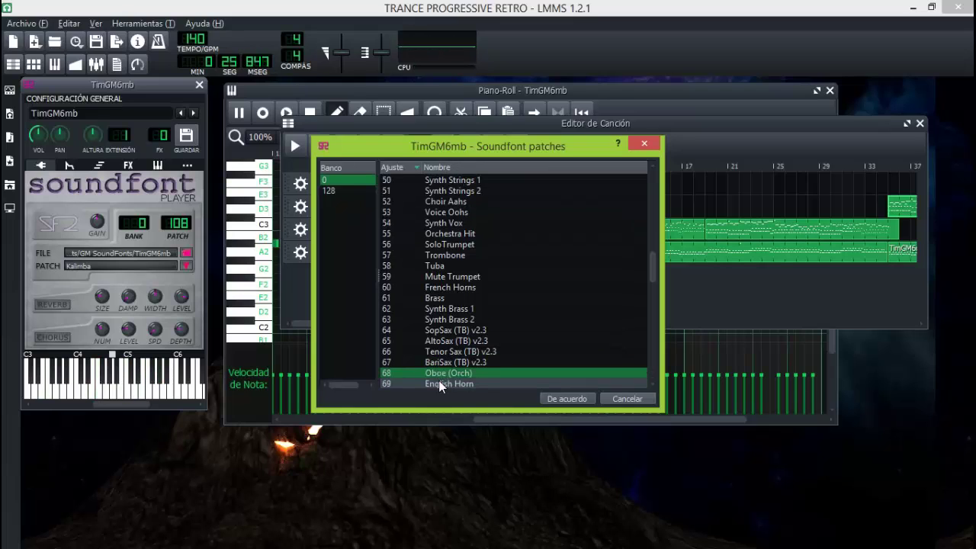
{"action": "left_click", "coordinate": [439, 385]}
{"action": "left_click", "coordinate": [439, 384]}
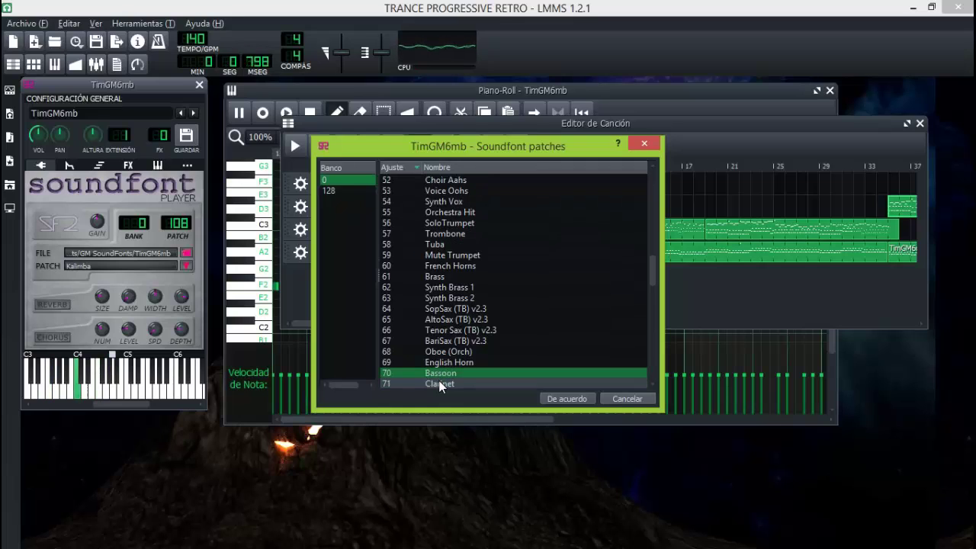
{"action": "left_click", "coordinate": [440, 384]}
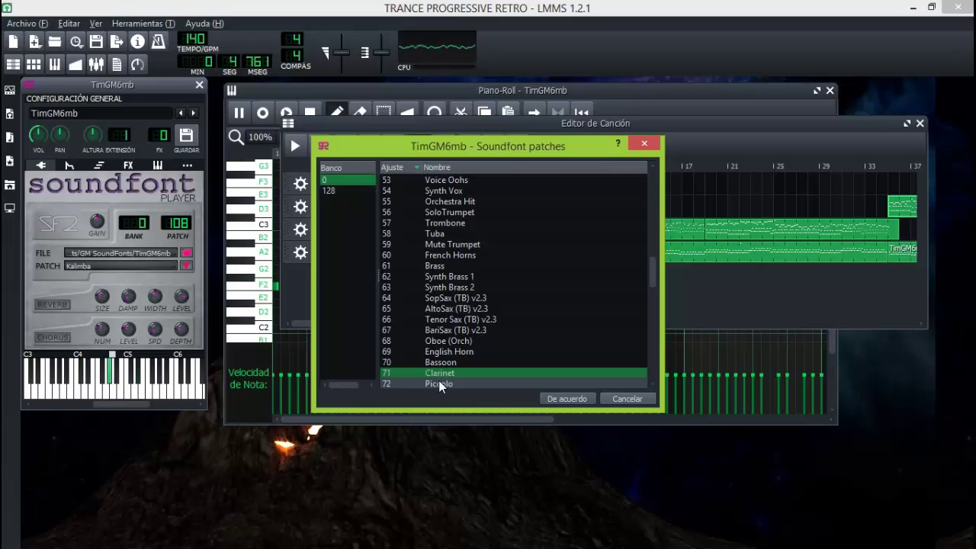
Audition the flute and pipe patches in order from Piccolo to Ocarina on the playing melody.
{"action": "left_click", "coordinate": [439, 384]}
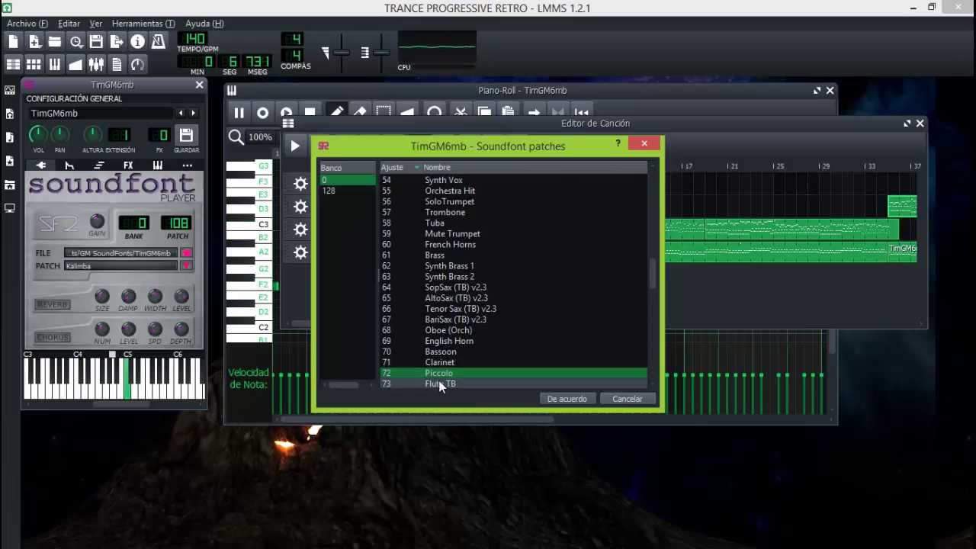
{"action": "left_click", "coordinate": [439, 385]}
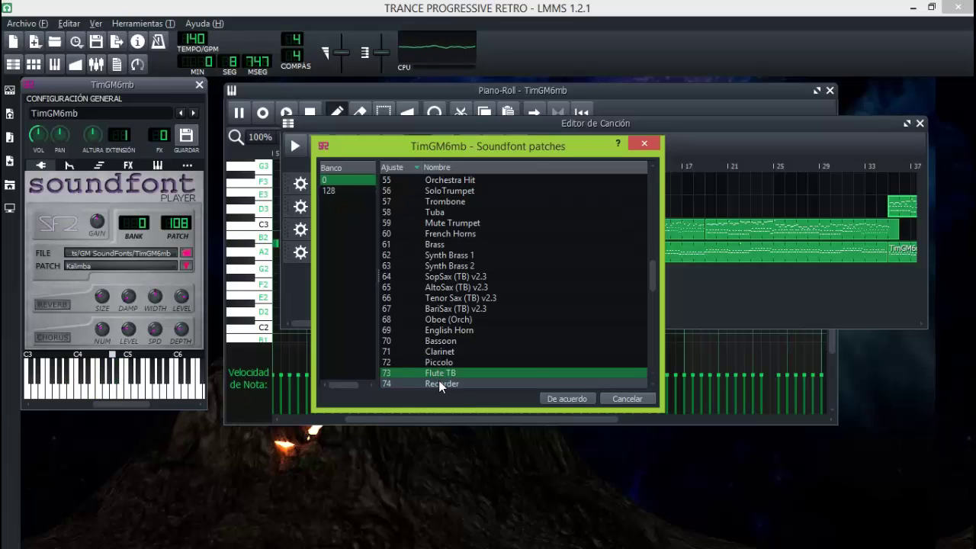
{"action": "left_click", "coordinate": [440, 384]}
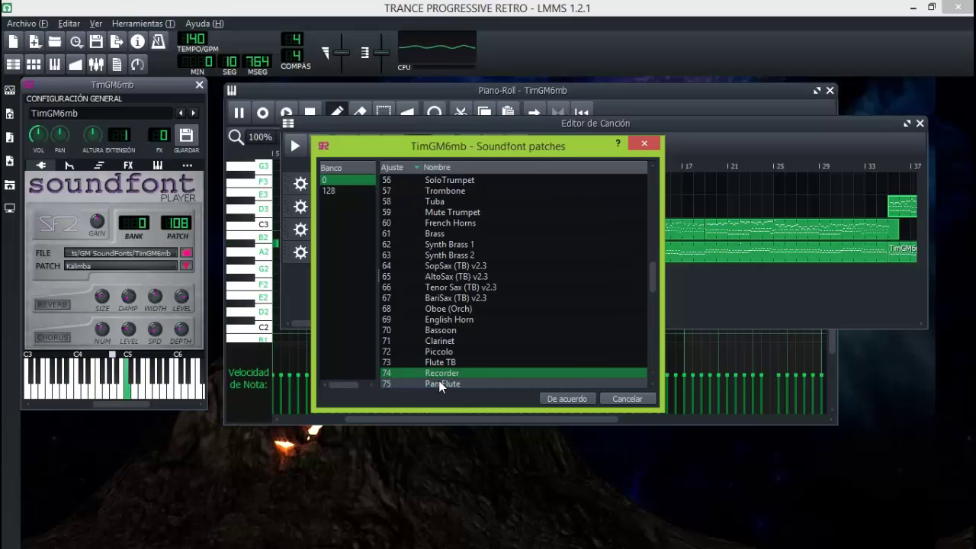
{"action": "left_click", "coordinate": [439, 384]}
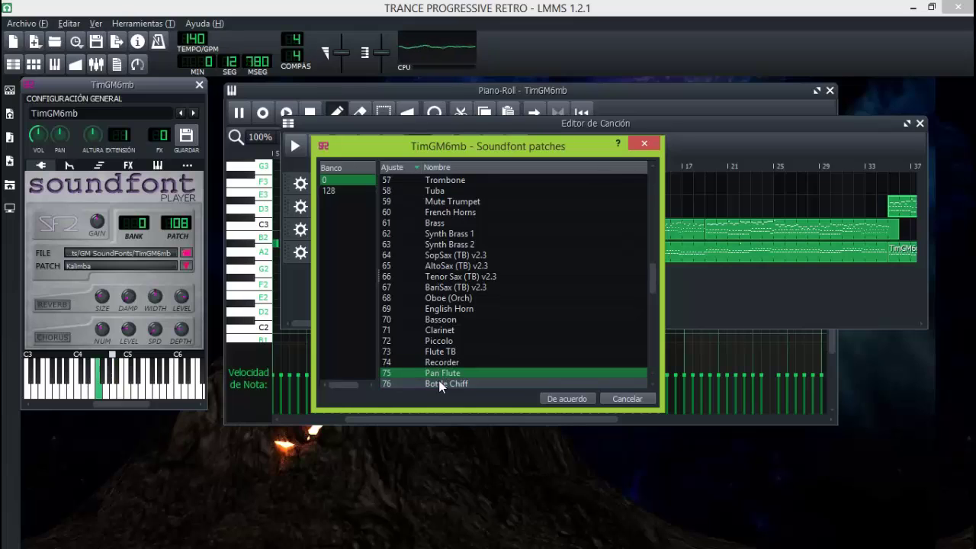
{"action": "left_click", "coordinate": [439, 384]}
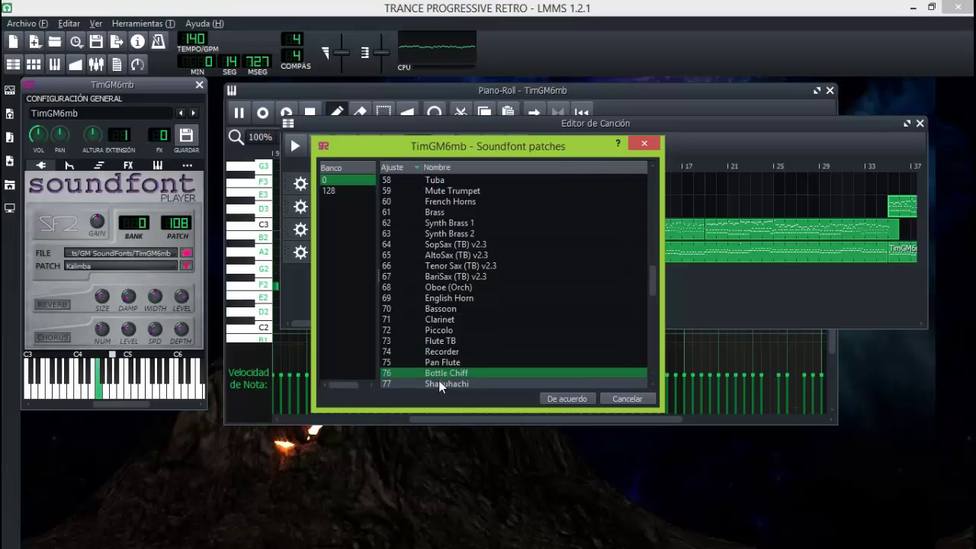
{"action": "left_click", "coordinate": [440, 384]}
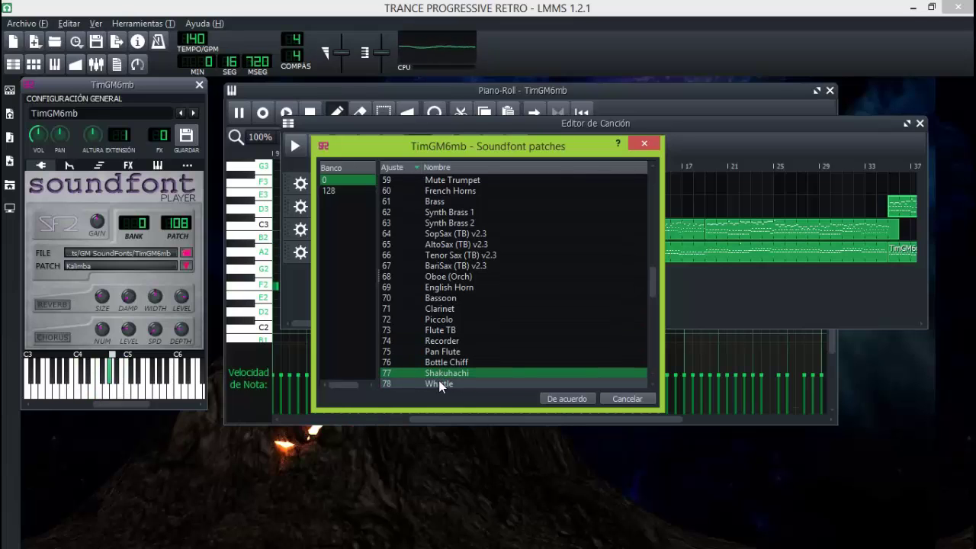
{"action": "left_click", "coordinate": [439, 385]}
{"action": "left_click", "coordinate": [439, 384]}
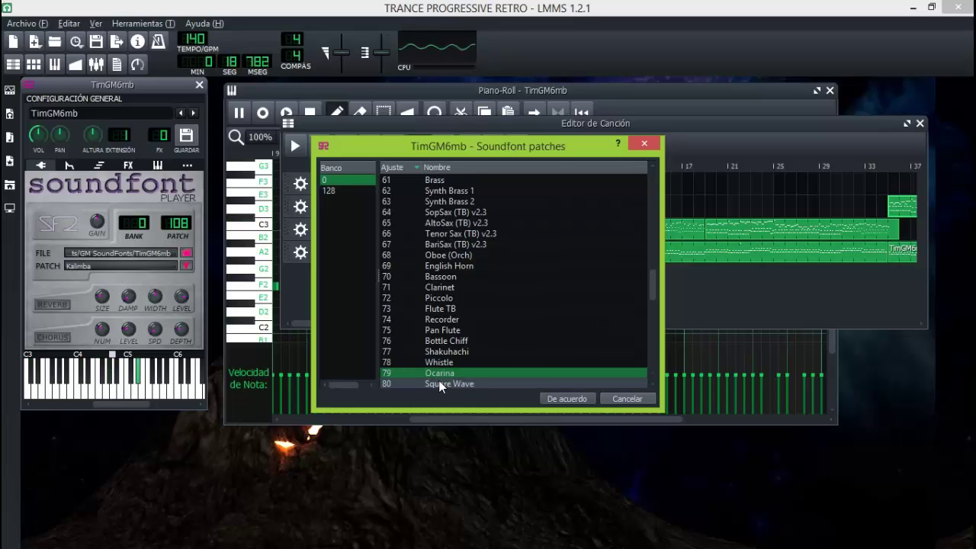
Audition the synth lead patches in order from Square Wave to Bass & Lead on the playing melody.
{"action": "left_click", "coordinate": [440, 385]}
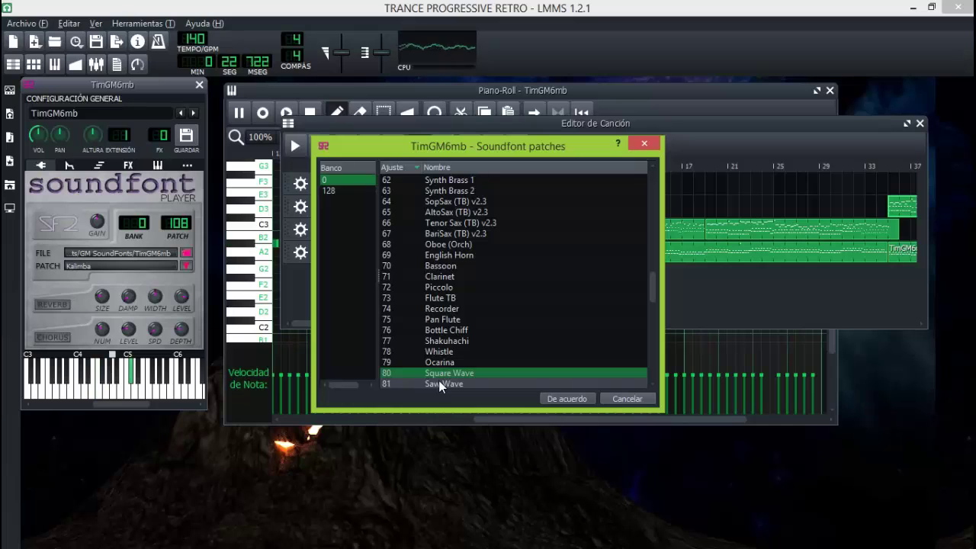
{"action": "left_click", "coordinate": [439, 384]}
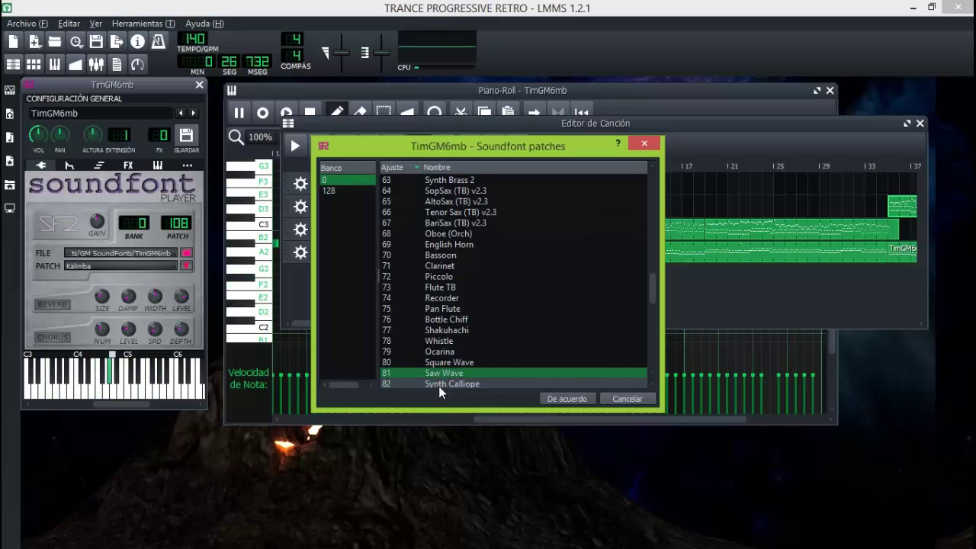
{"action": "left_click", "coordinate": [440, 385]}
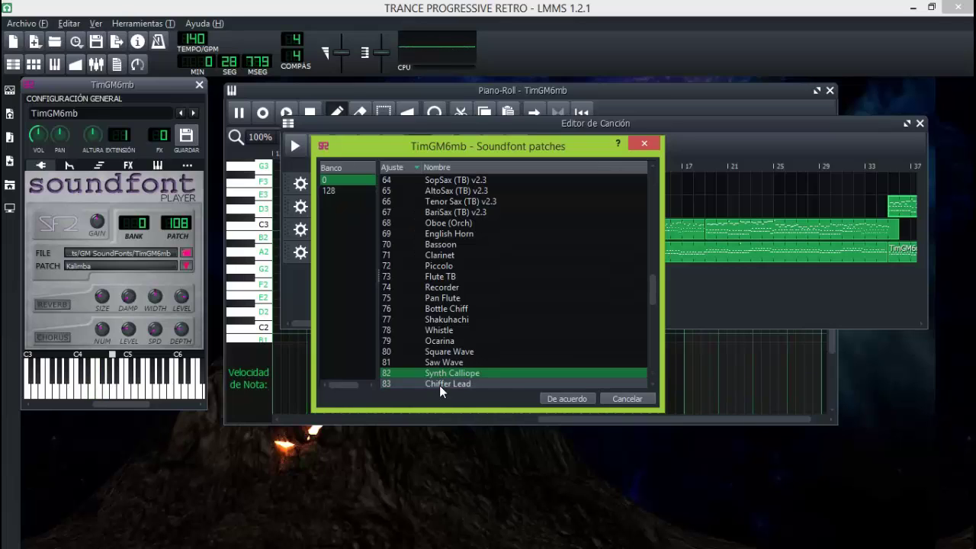
{"action": "left_click", "coordinate": [440, 385]}
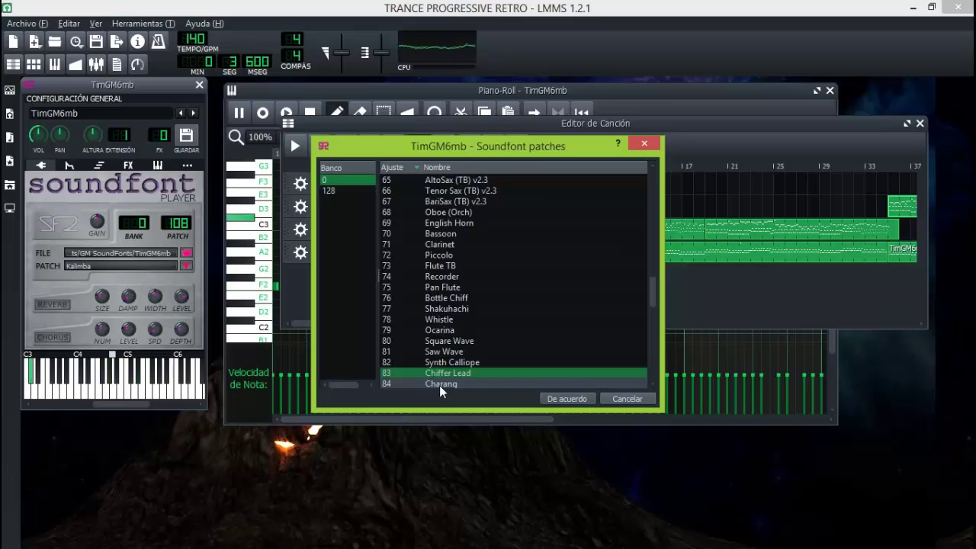
{"action": "left_click", "coordinate": [441, 385]}
{"action": "left_click", "coordinate": [440, 385]}
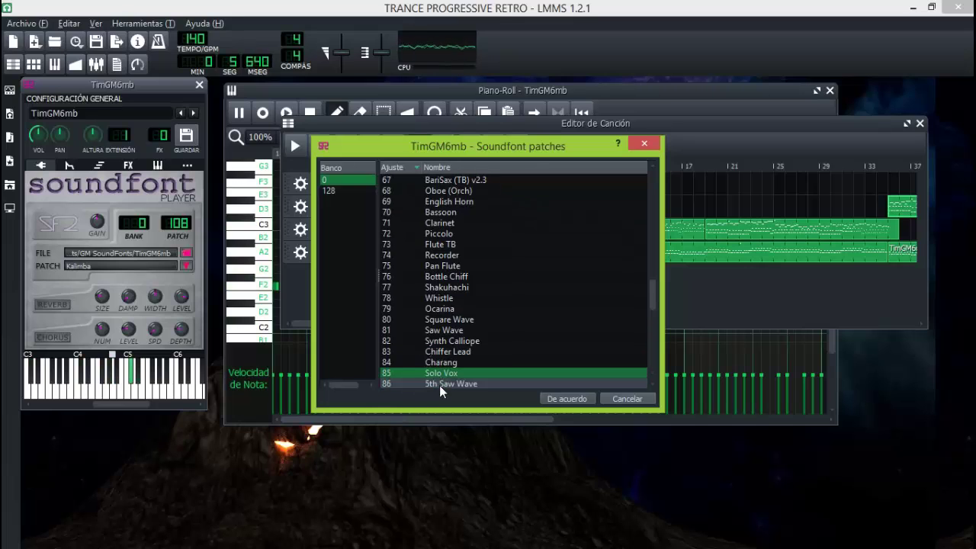
{"action": "left_click", "coordinate": [440, 385]}
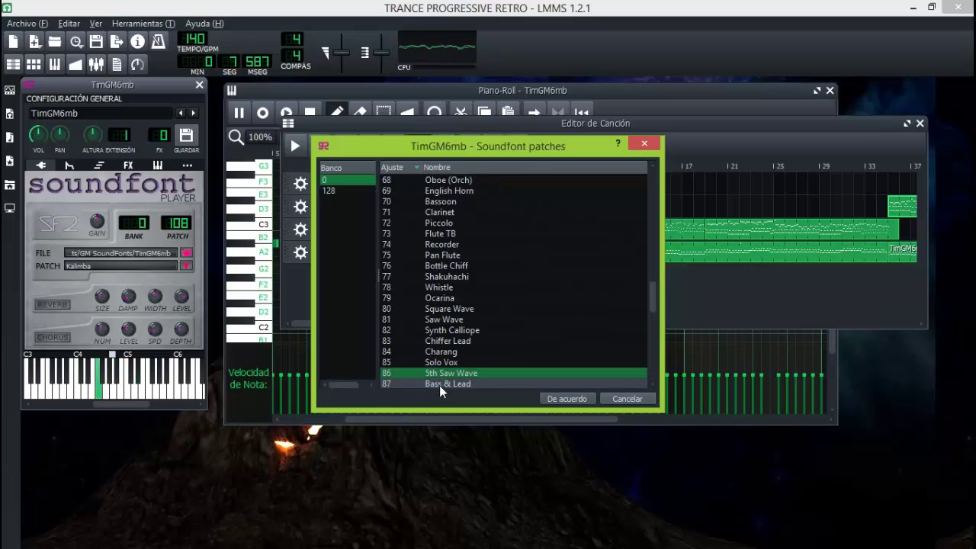
{"action": "left_click", "coordinate": [441, 385]}
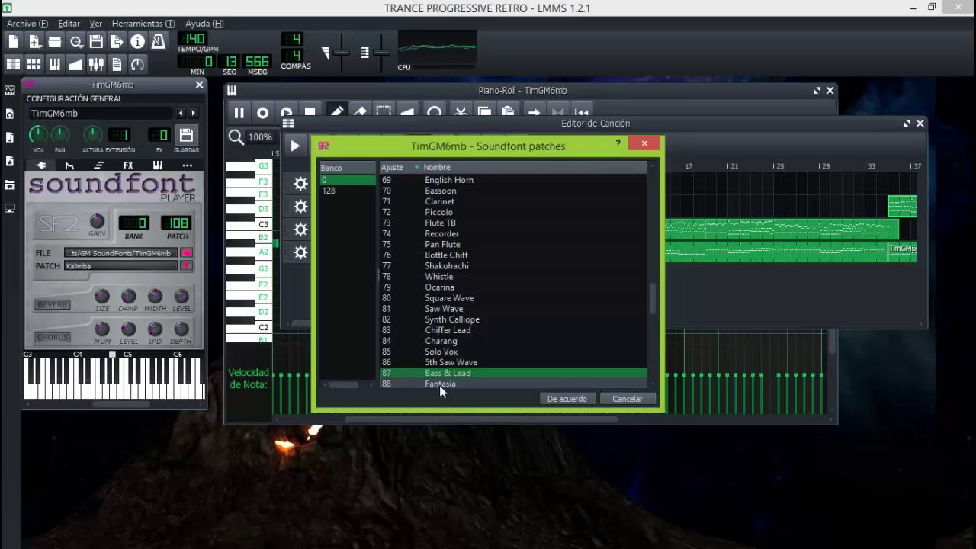
Audition the synth pad patches in order from Fantasia to Sweep Pad on the playing melody.
{"action": "left_click", "coordinate": [441, 385]}
{"action": "left_click", "coordinate": [440, 385]}
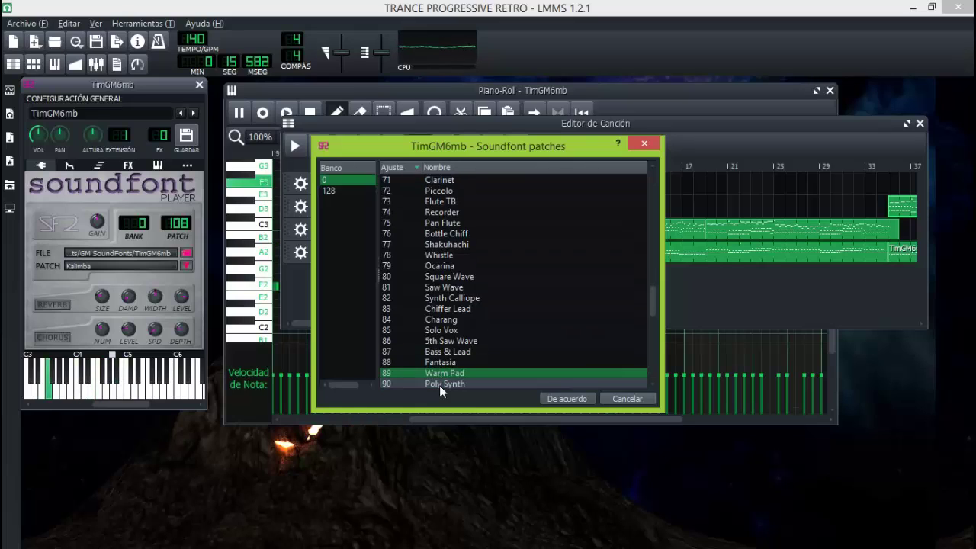
{"action": "left_click", "coordinate": [441, 385]}
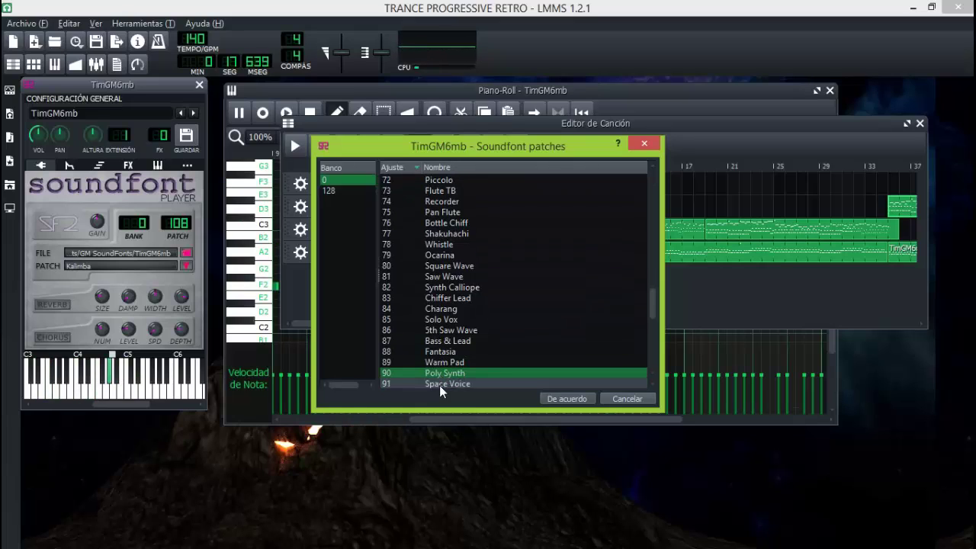
{"action": "left_click", "coordinate": [441, 385]}
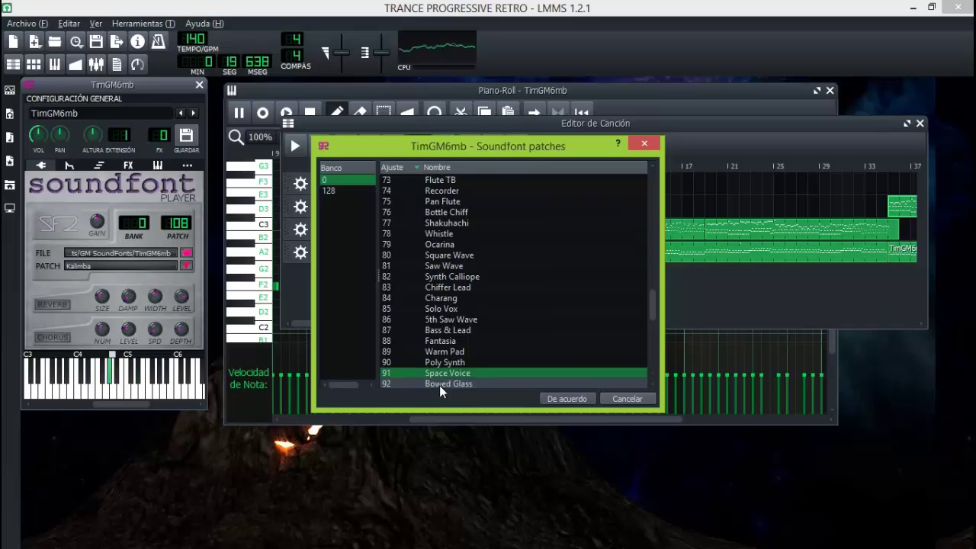
{"action": "left_click", "coordinate": [441, 385]}
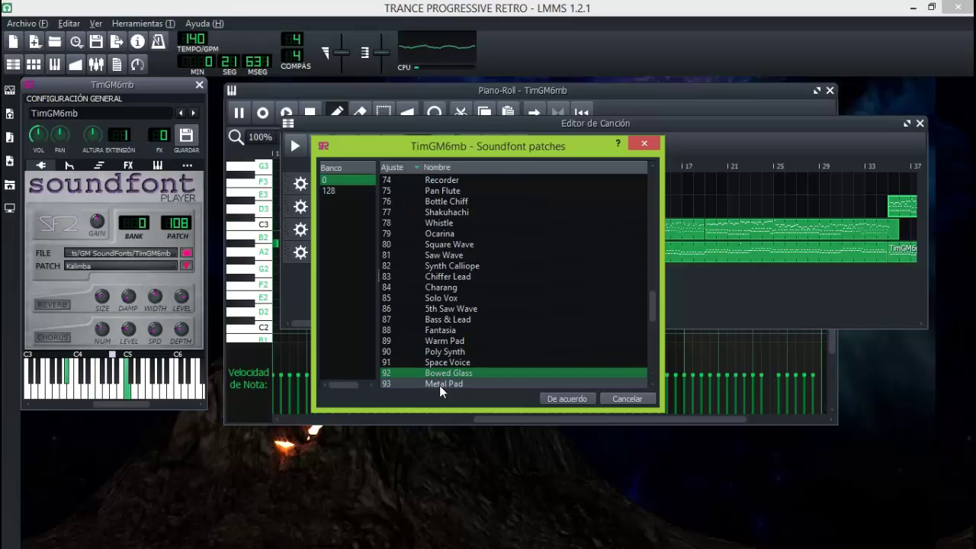
{"action": "left_click", "coordinate": [440, 385]}
{"action": "left_click", "coordinate": [441, 386]}
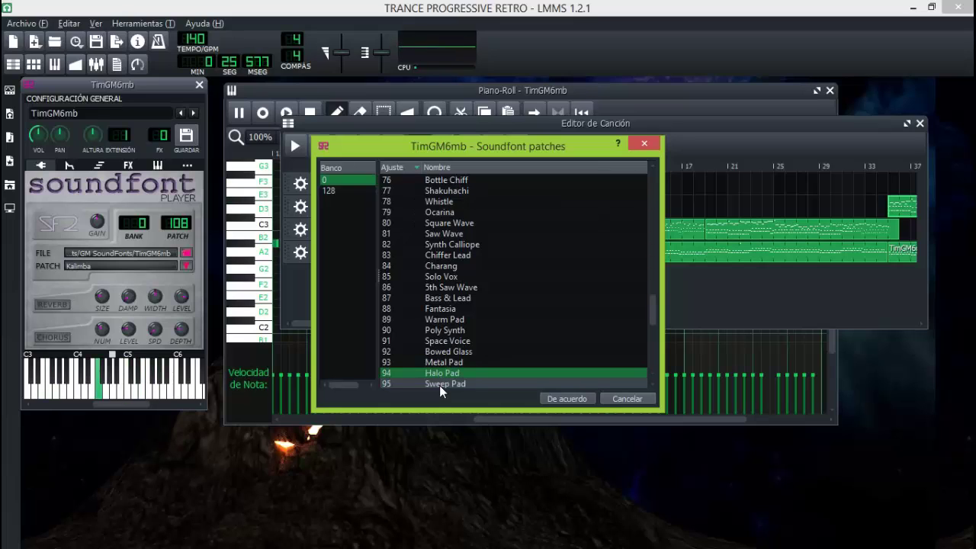
{"action": "left_click", "coordinate": [440, 385]}
Audition the synth effect patches in order from IceRain to Star Theme on the playing melody.
{"action": "left_click", "coordinate": [441, 385]}
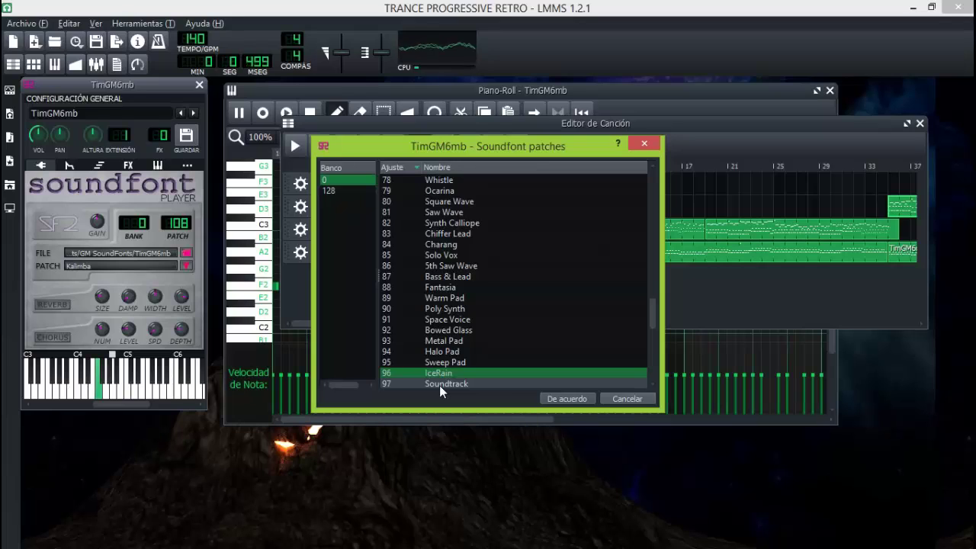
{"action": "left_click", "coordinate": [441, 385]}
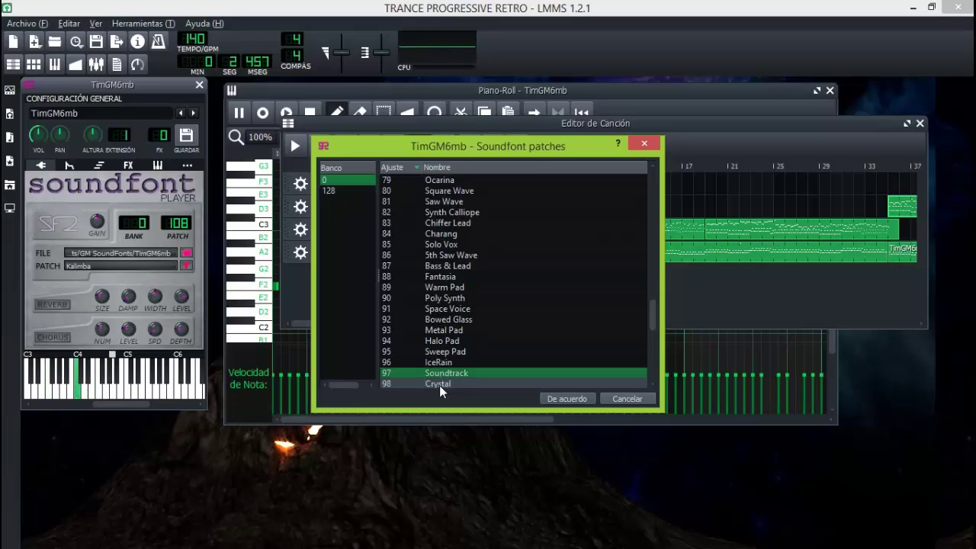
{"action": "left_click", "coordinate": [440, 386]}
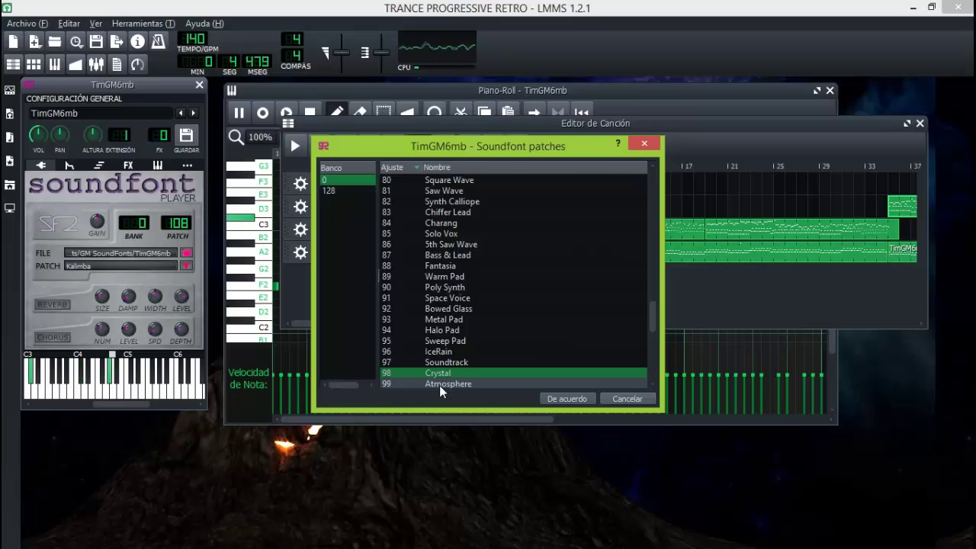
{"action": "left_click", "coordinate": [440, 384]}
{"action": "left_click", "coordinate": [440, 385]}
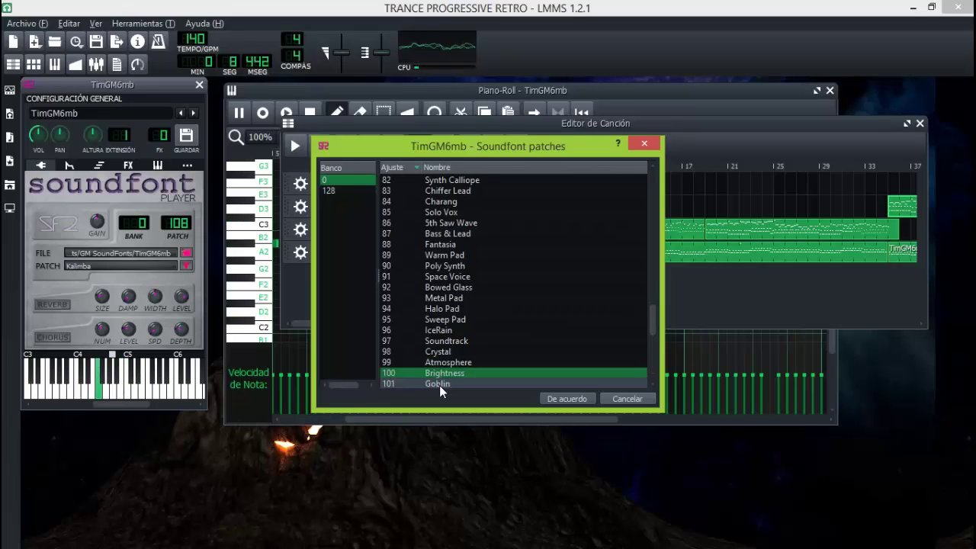
{"action": "left_click", "coordinate": [440, 385]}
{"action": "left_click", "coordinate": [440, 385]}
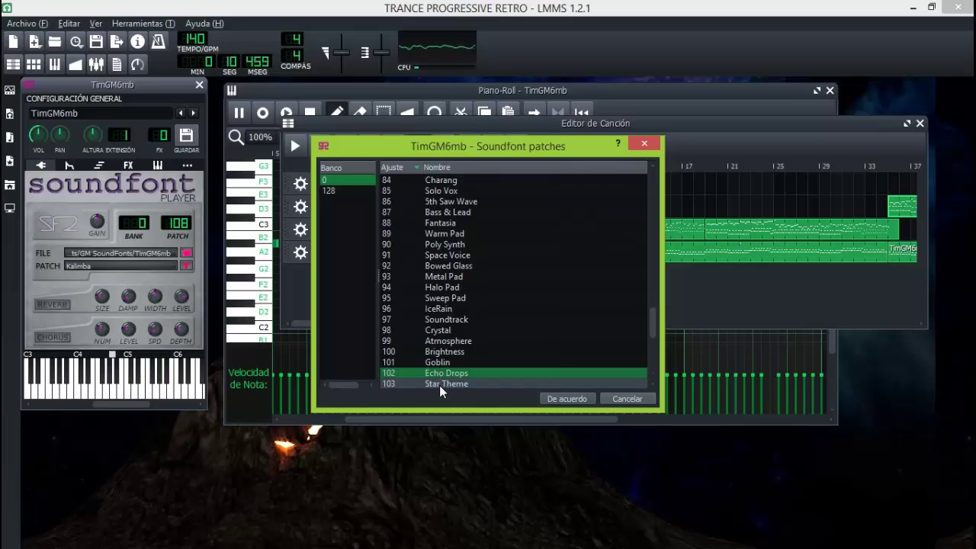
{"action": "left_click", "coordinate": [440, 385]}
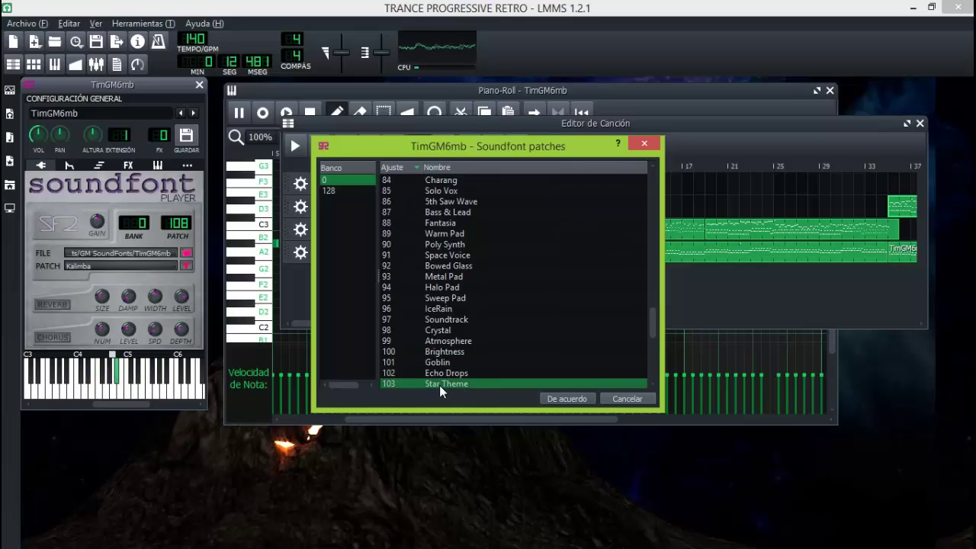
Audition the ethnic instrument patches in order from Sitar to Shenai on the playing melody.
{"action": "left_click", "coordinate": [440, 385]}
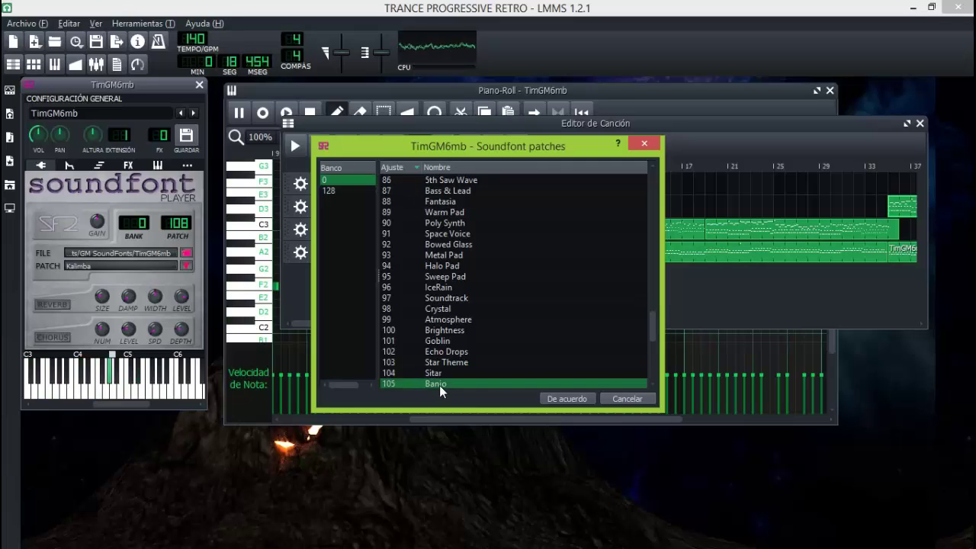
{"action": "left_click", "coordinate": [440, 385]}
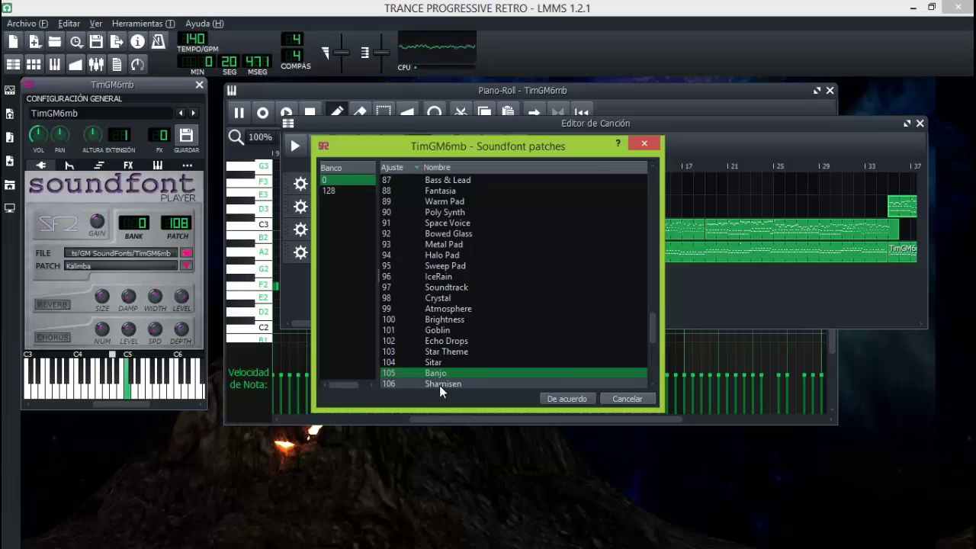
{"action": "left_click", "coordinate": [440, 386]}
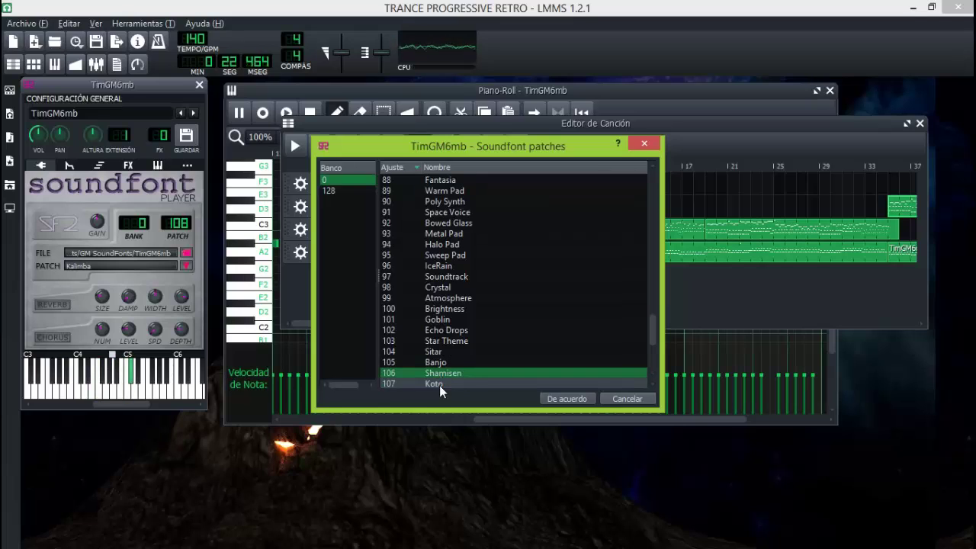
{"action": "left_click", "coordinate": [439, 384]}
{"action": "left_click", "coordinate": [440, 384]}
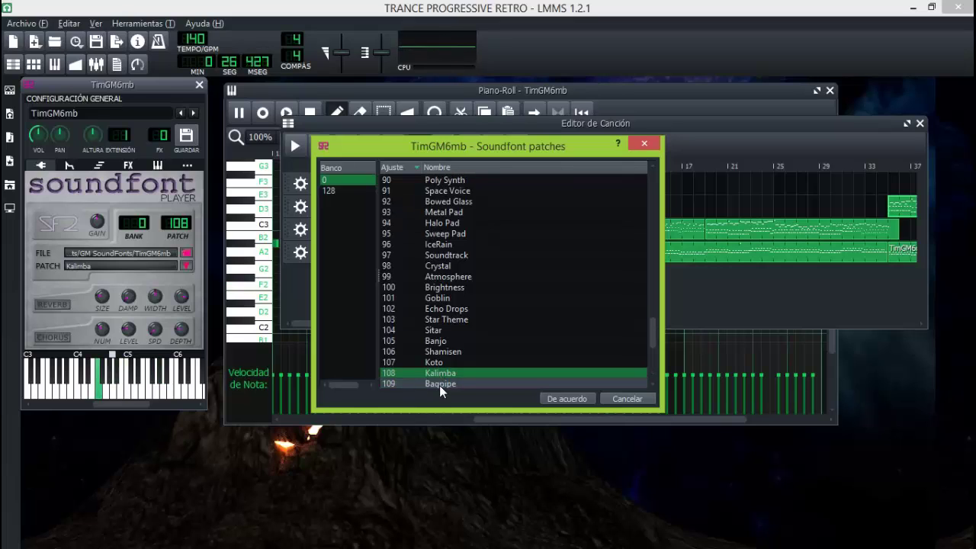
{"action": "left_click", "coordinate": [440, 384]}
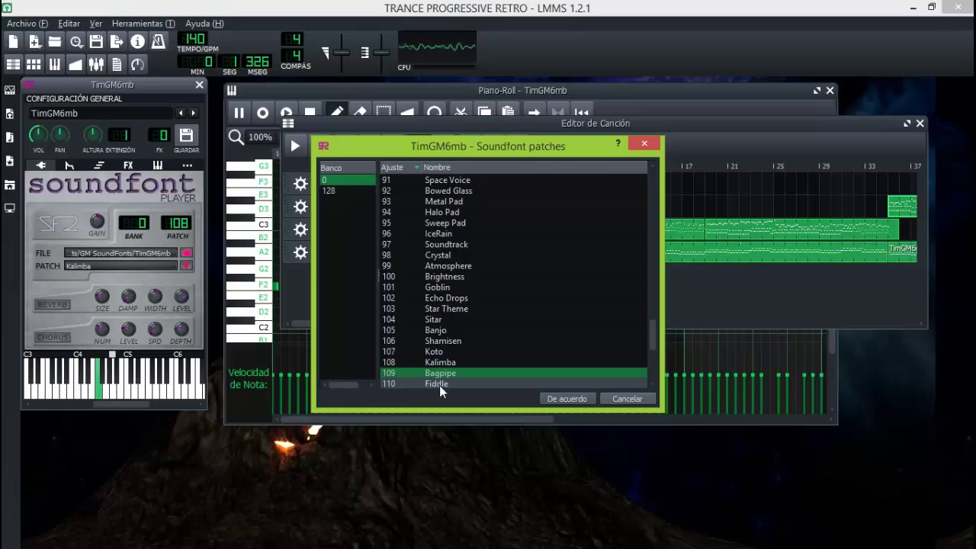
{"action": "left_click", "coordinate": [440, 385]}
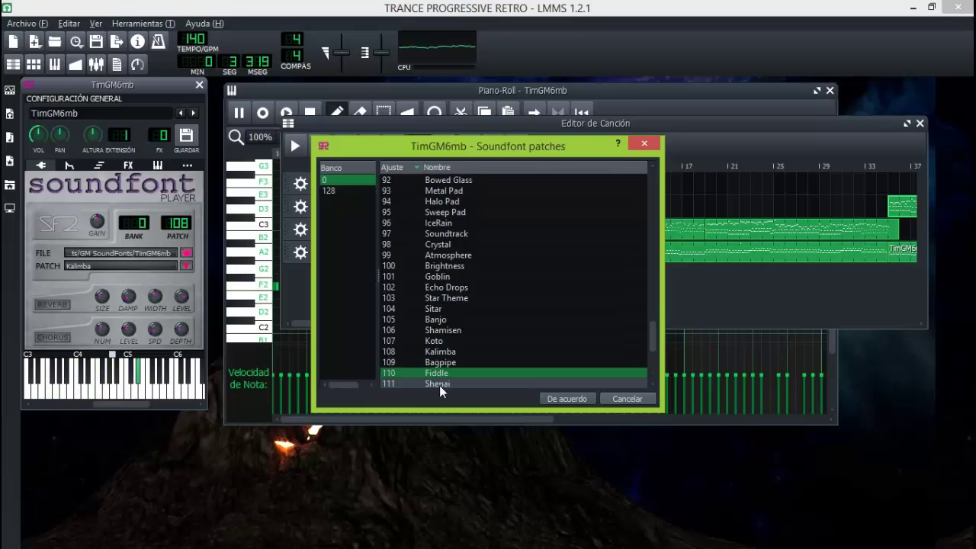
{"action": "left_click", "coordinate": [440, 384]}
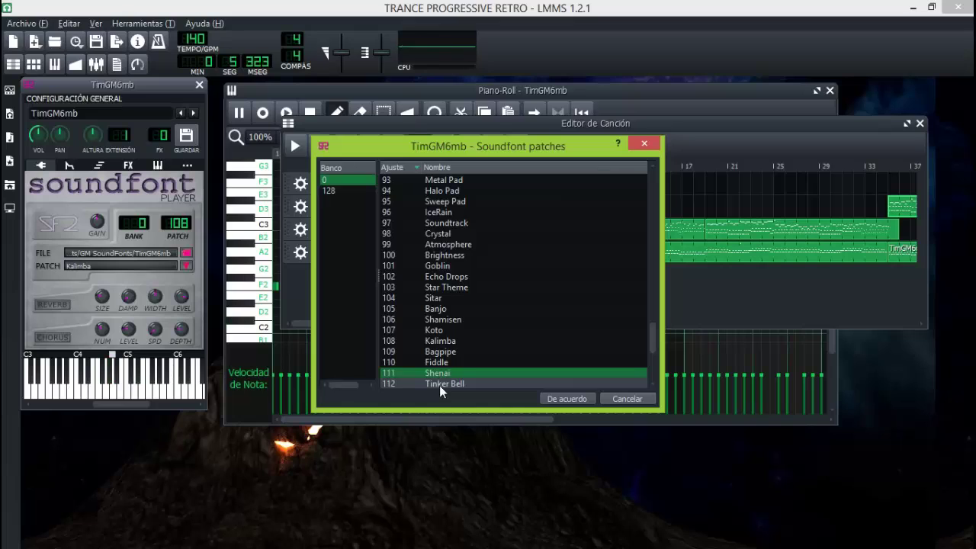
Audition the percussive patches in order from Tinker Bell to Reverse Cymbal on the playing melody.
{"action": "left_click", "coordinate": [440, 385]}
{"action": "left_click", "coordinate": [440, 385]}
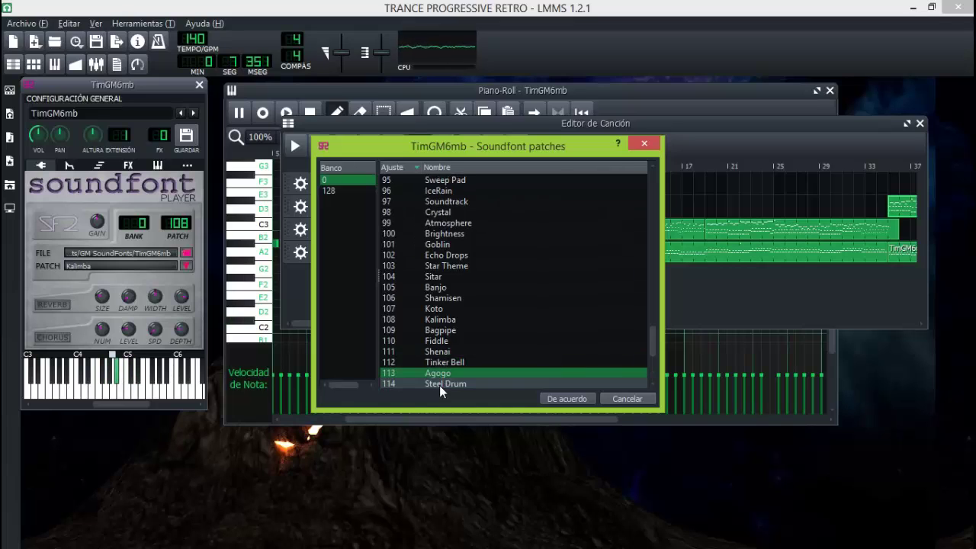
{"action": "left_click", "coordinate": [440, 385]}
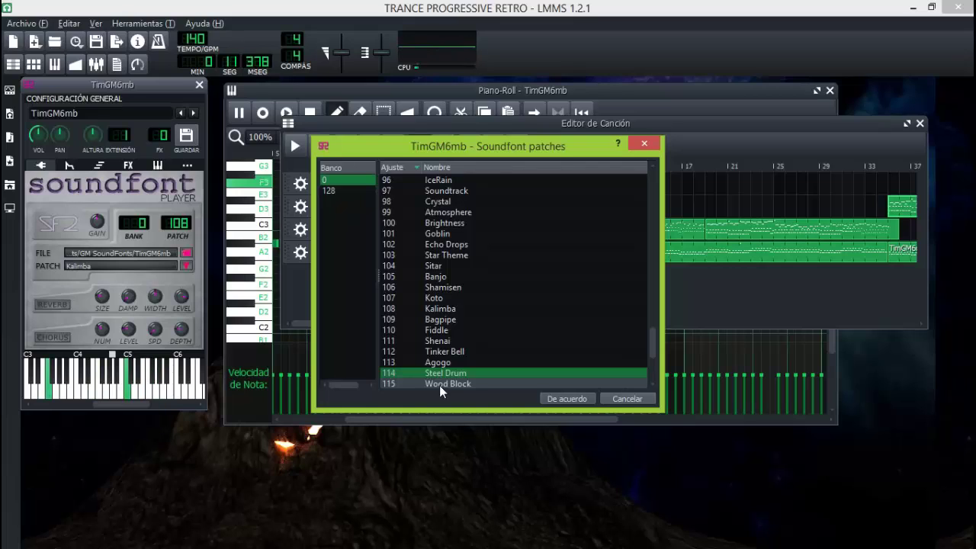
{"action": "left_click", "coordinate": [440, 385]}
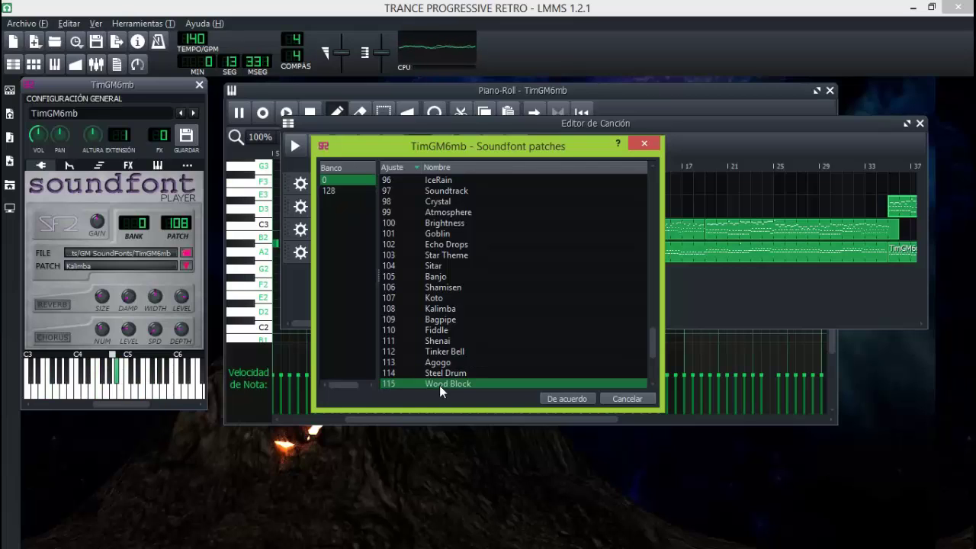
{"action": "left_click", "coordinate": [440, 384]}
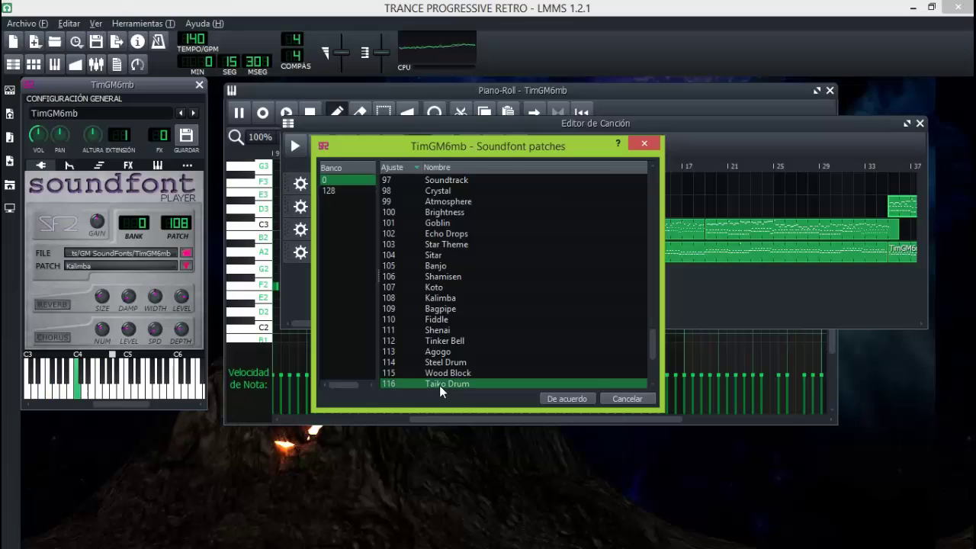
{"action": "left_click", "coordinate": [440, 384]}
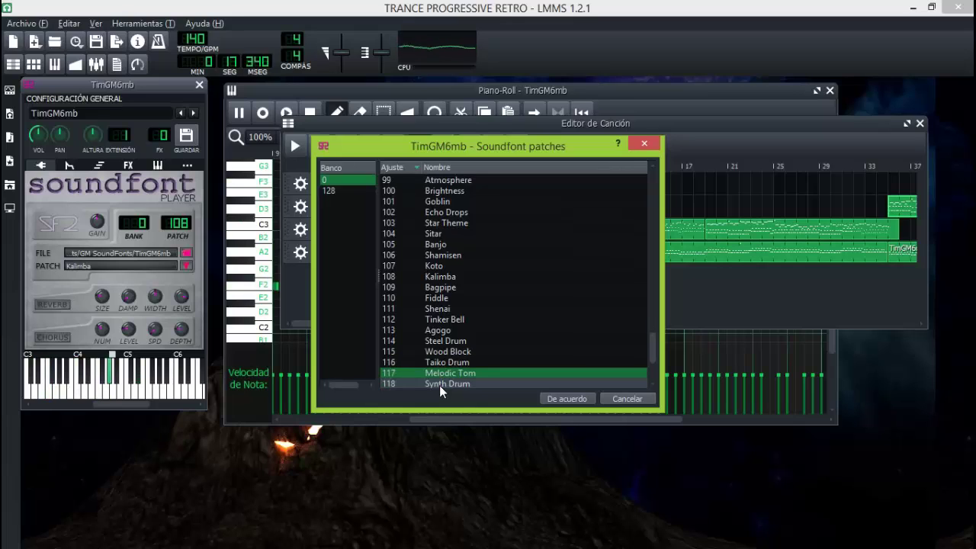
{"action": "left_click", "coordinate": [440, 386]}
{"action": "left_click", "coordinate": [440, 385]}
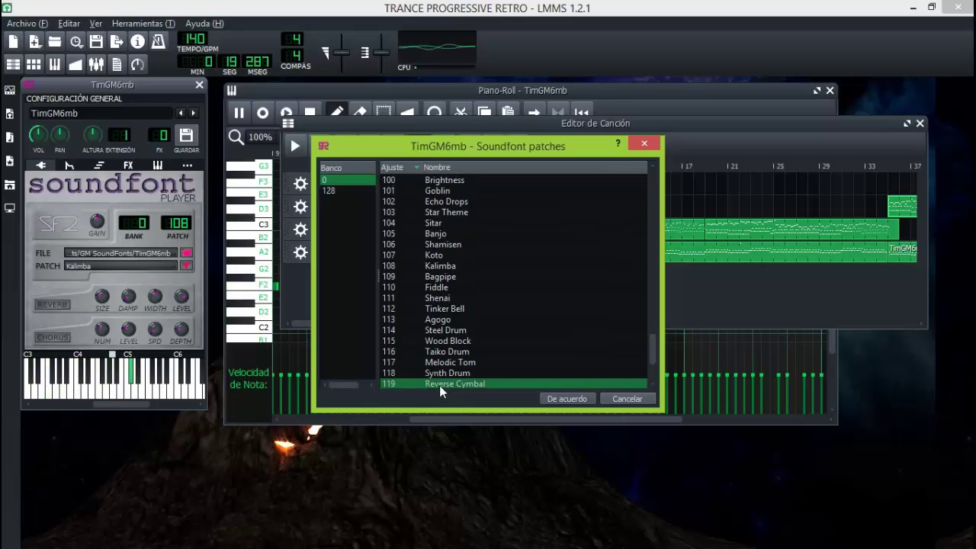
Audition the sound effect patches in order from Fret Noise to Gun Shot on the playing melody.
{"action": "left_click", "coordinate": [439, 385]}
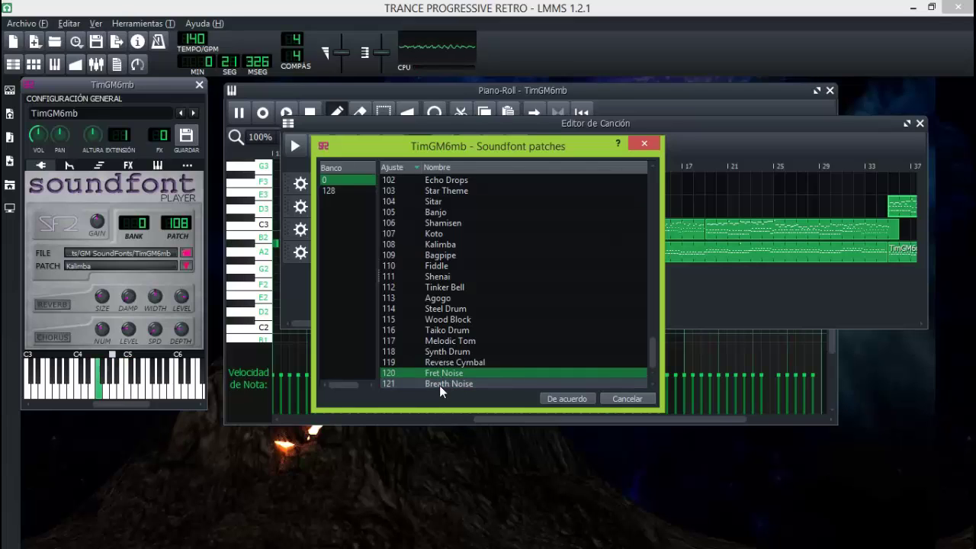
{"action": "left_click", "coordinate": [440, 385]}
{"action": "left_click", "coordinate": [440, 385]}
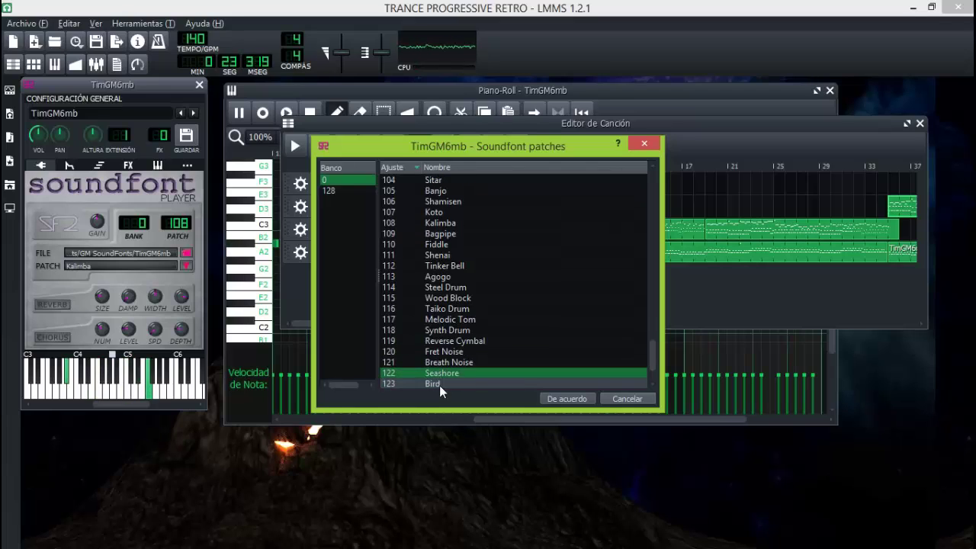
{"action": "left_click", "coordinate": [440, 385]}
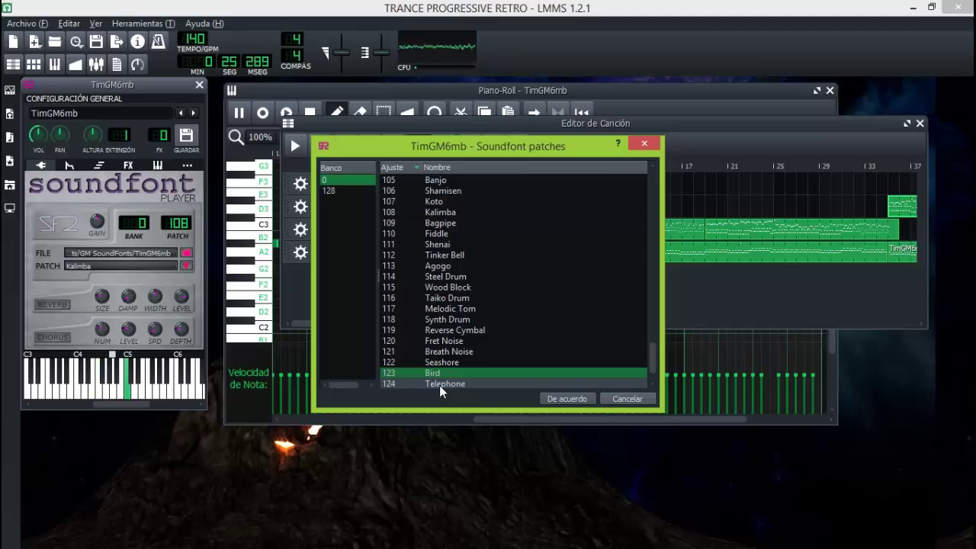
{"action": "left_click", "coordinate": [440, 385]}
{"action": "left_click", "coordinate": [440, 385]}
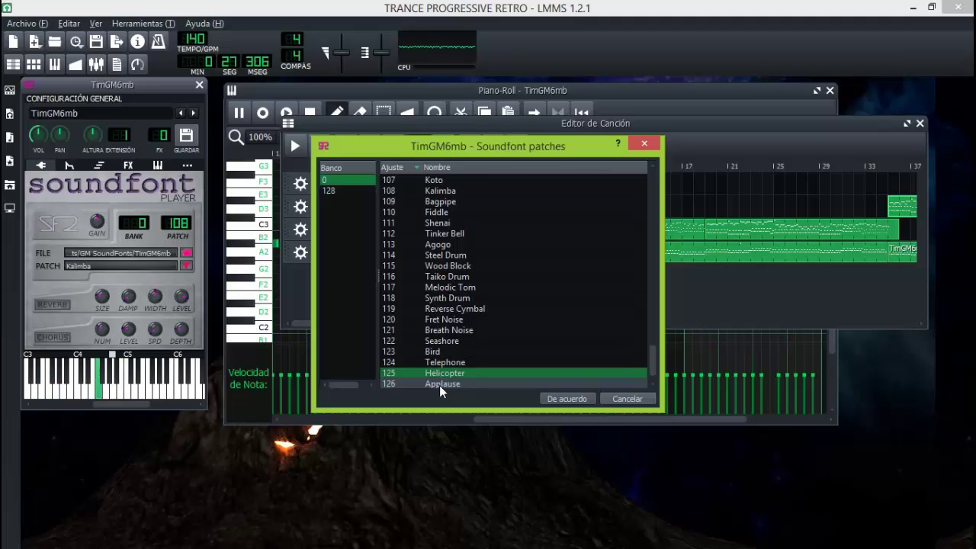
{"action": "left_click", "coordinate": [440, 385]}
{"action": "left_click", "coordinate": [592, 385]}
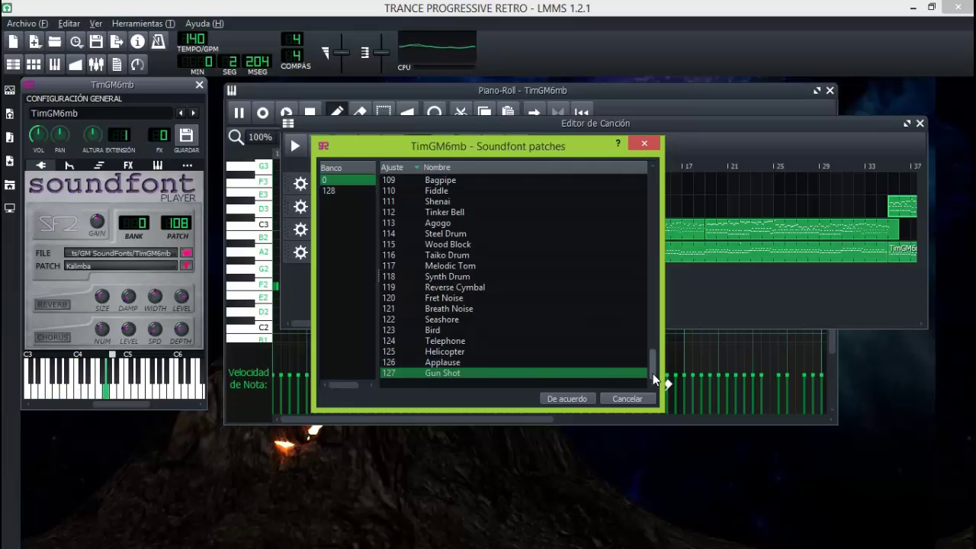
Return to the strings and voices in the patch list and audition Synth Strings 2 and Synth Vox.
{"action": "right_click", "coordinate": [657, 311]}
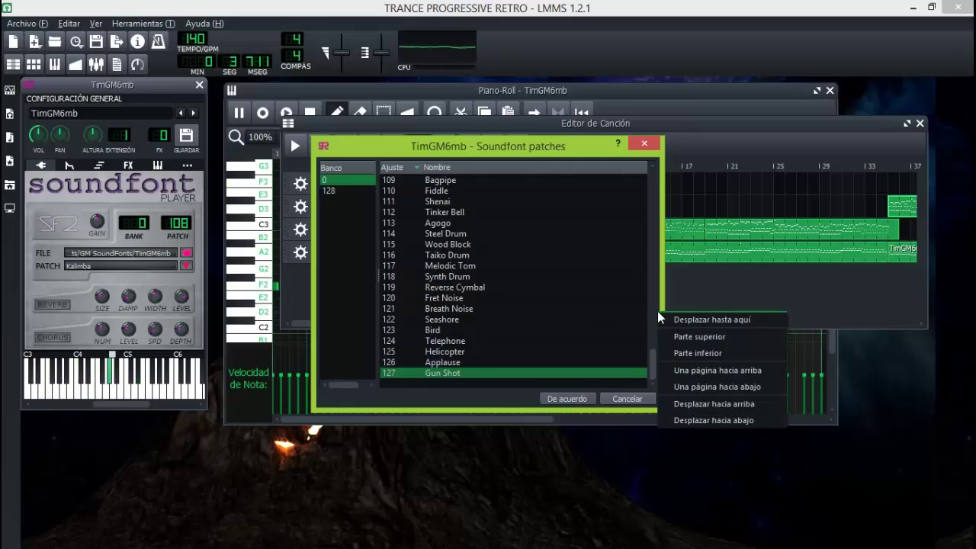
{"action": "left_click", "coordinate": [649, 359]}
{"action": "left_click_drag", "start_coordinate": [650, 358], "coordinate": [656, 265]}
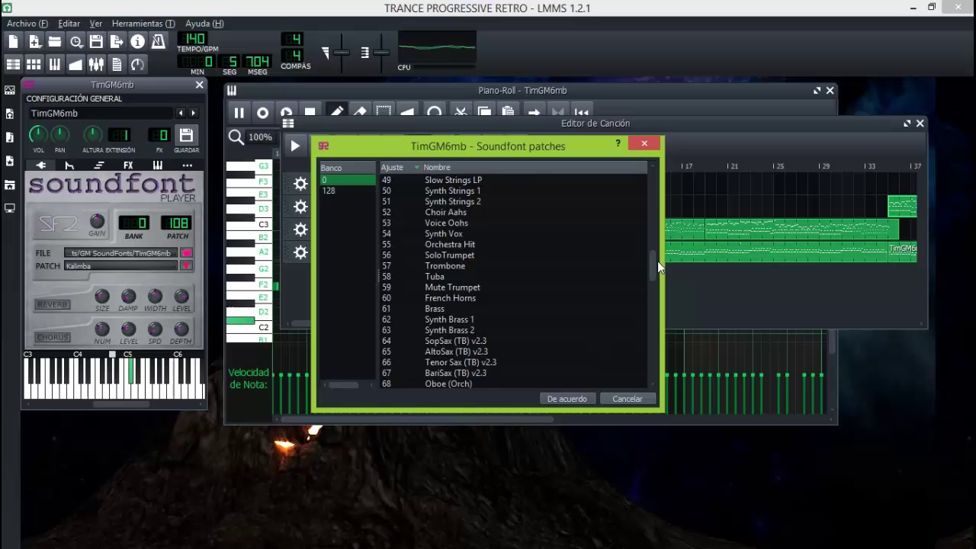
{"action": "left_click", "coordinate": [429, 203]}
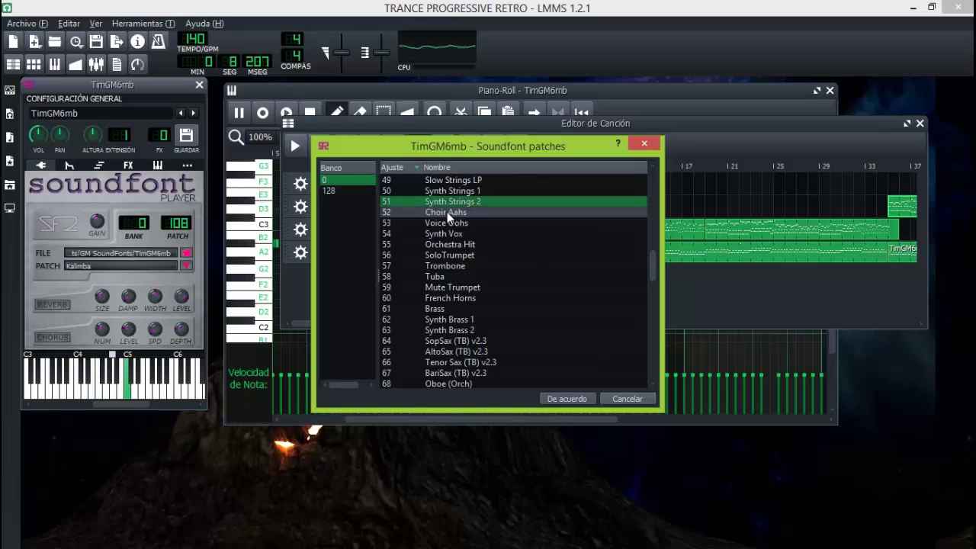
{"action": "left_click", "coordinate": [447, 232]}
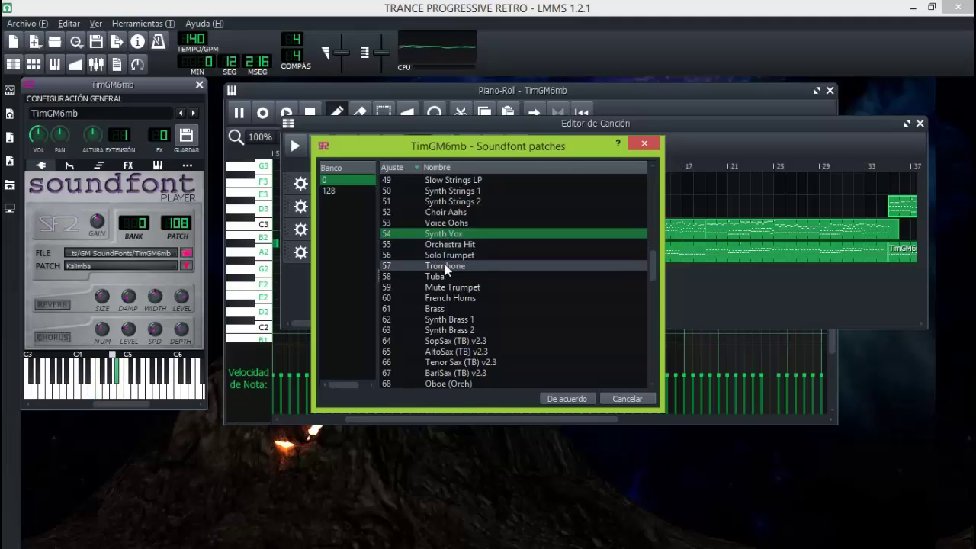
Audition the brass patches Trombone, French Horns, Brass, Synth Brass 1 and Synth Brass 2 again on the melody.
{"action": "left_click", "coordinate": [444, 266]}
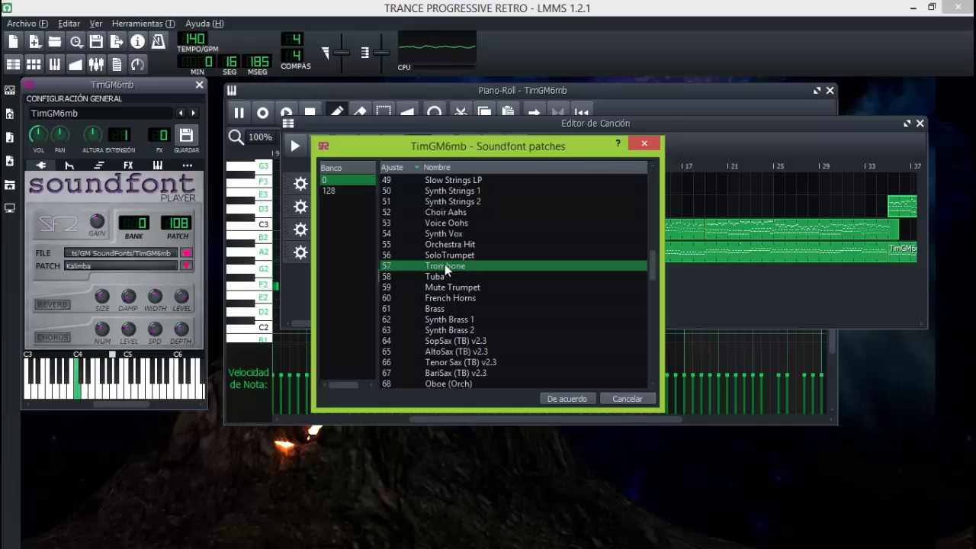
{"action": "left_click", "coordinate": [449, 298]}
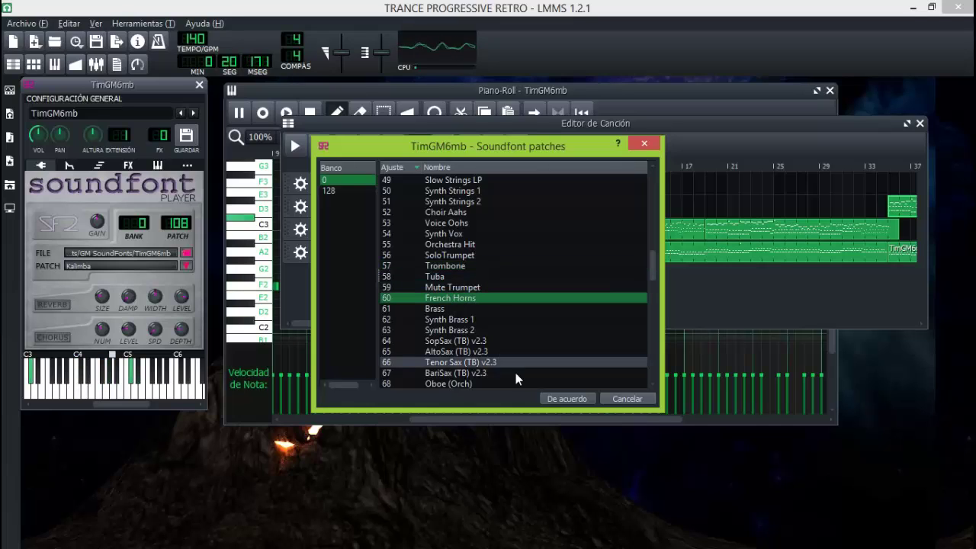
{"action": "left_click", "coordinate": [438, 311]}
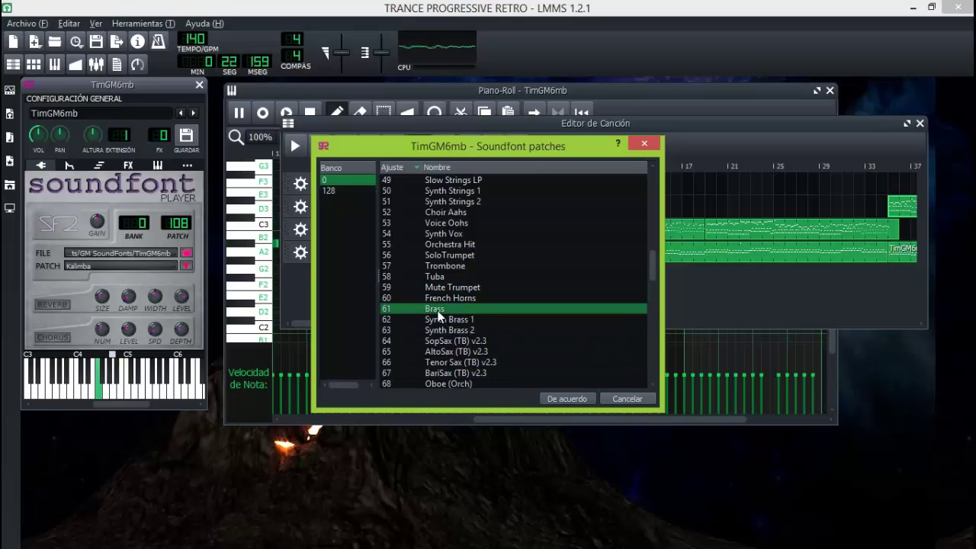
{"action": "left_click", "coordinate": [440, 319]}
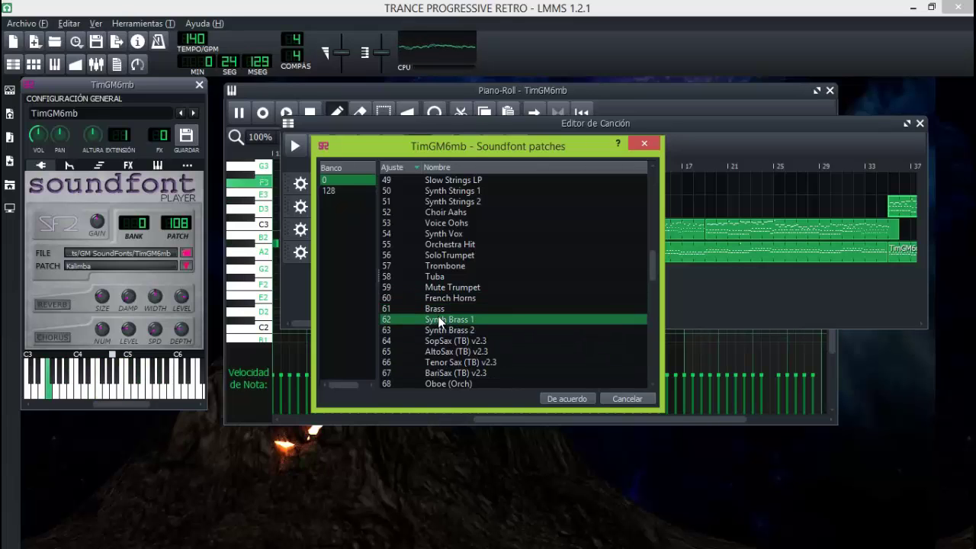
{"action": "left_click", "coordinate": [439, 329]}
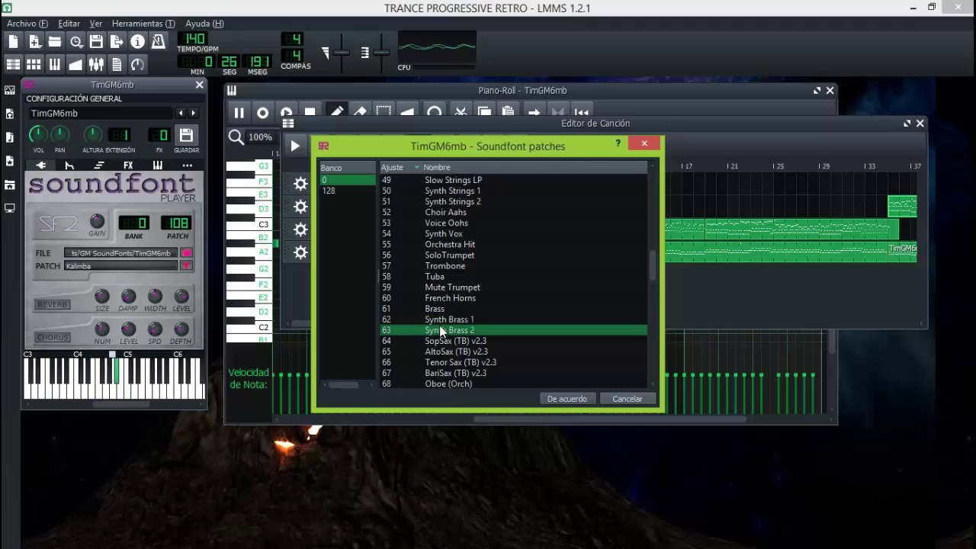
Audition the saxophone patches SopSax, Tenor Sax and BariSax on the playing melody.
{"action": "left_click", "coordinate": [447, 341]}
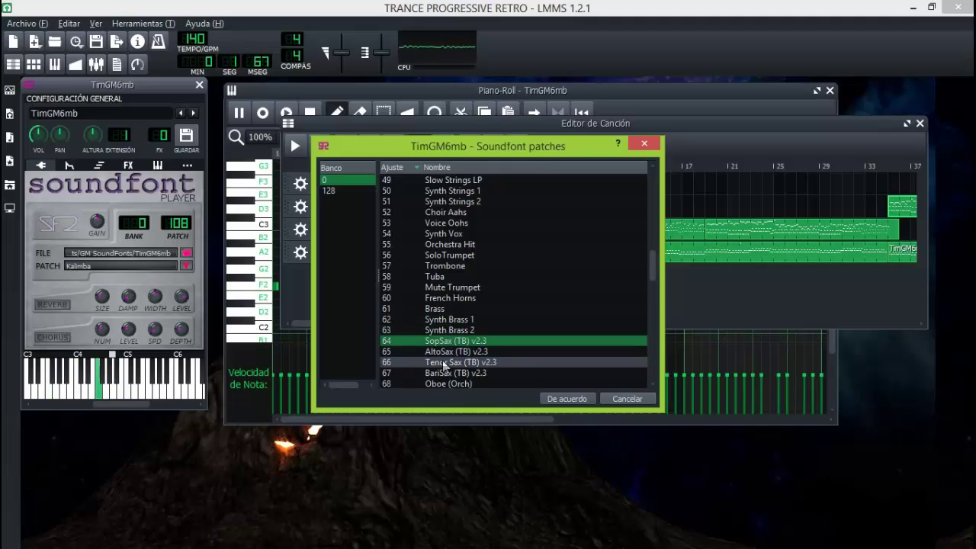
{"action": "left_click", "coordinate": [443, 362]}
{"action": "left_click", "coordinate": [442, 374]}
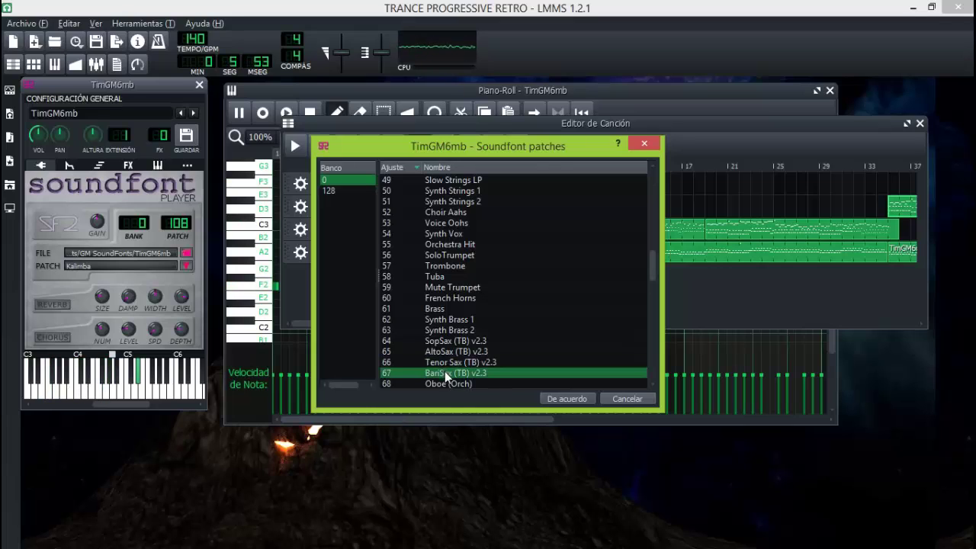
Audition the woodwind patches Oboe, English Horn, Bassoon, Clarinet, Piccolo and Recorder on the playing melody.
{"action": "left_click", "coordinate": [448, 384]}
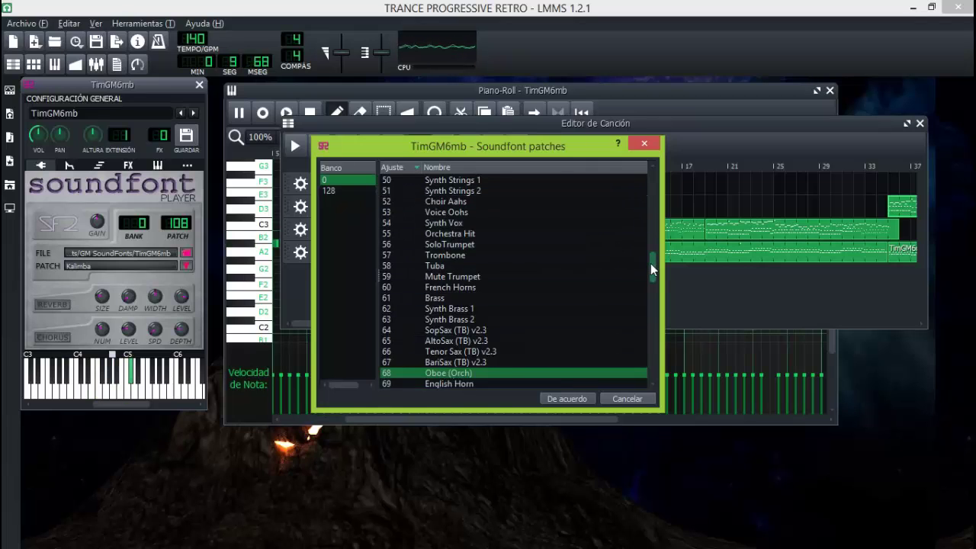
{"action": "left_click_drag", "start_coordinate": [652, 268], "coordinate": [649, 283]}
{"action": "left_click", "coordinate": [444, 279]}
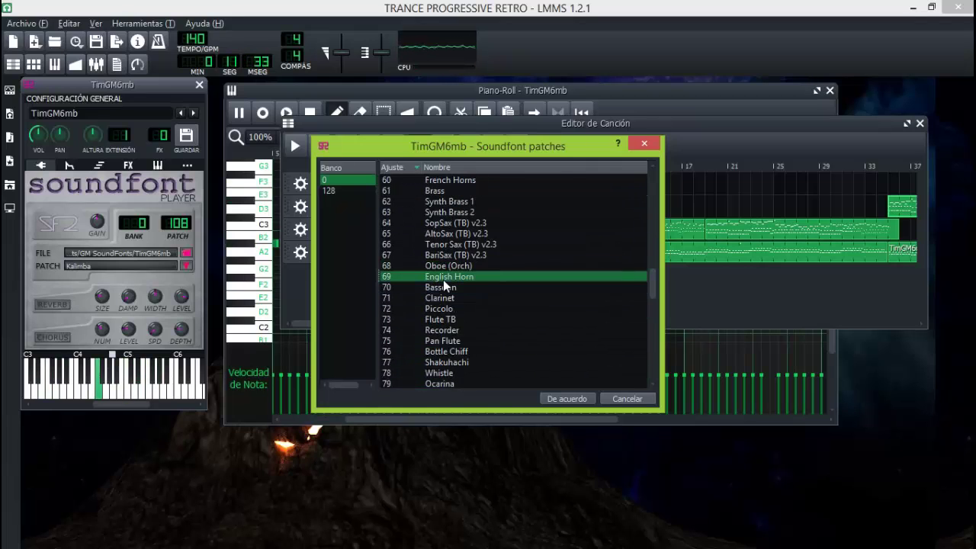
{"action": "left_click", "coordinate": [445, 288]}
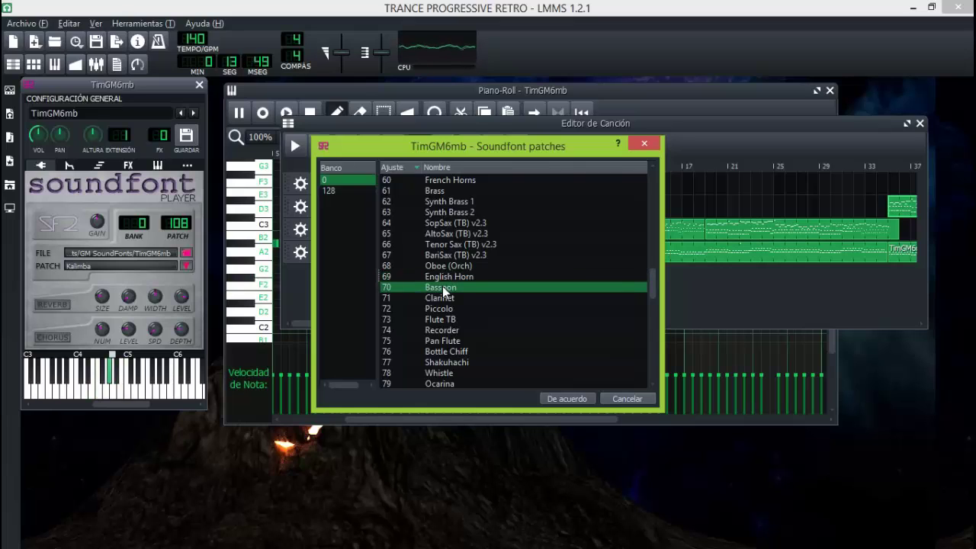
{"action": "left_click", "coordinate": [443, 299]}
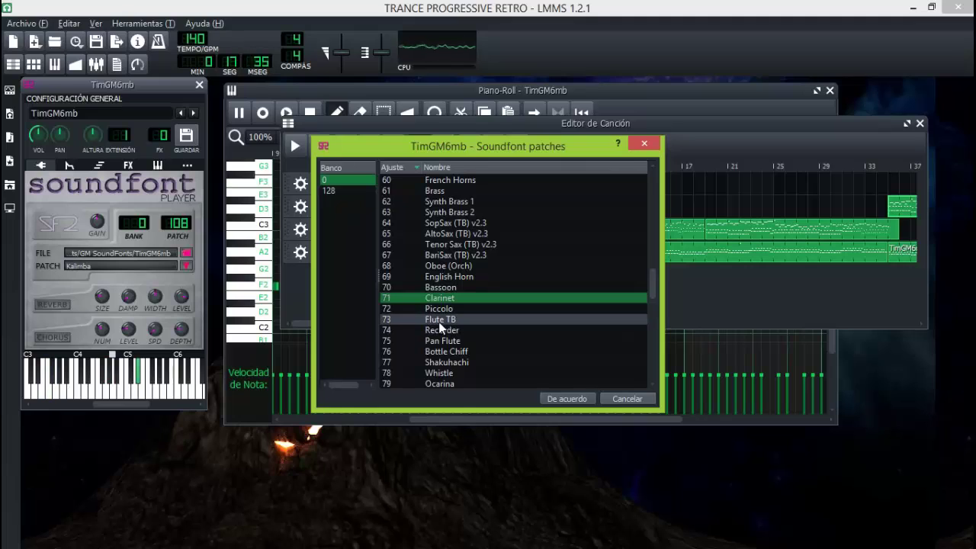
{"action": "key", "text": "Down"}
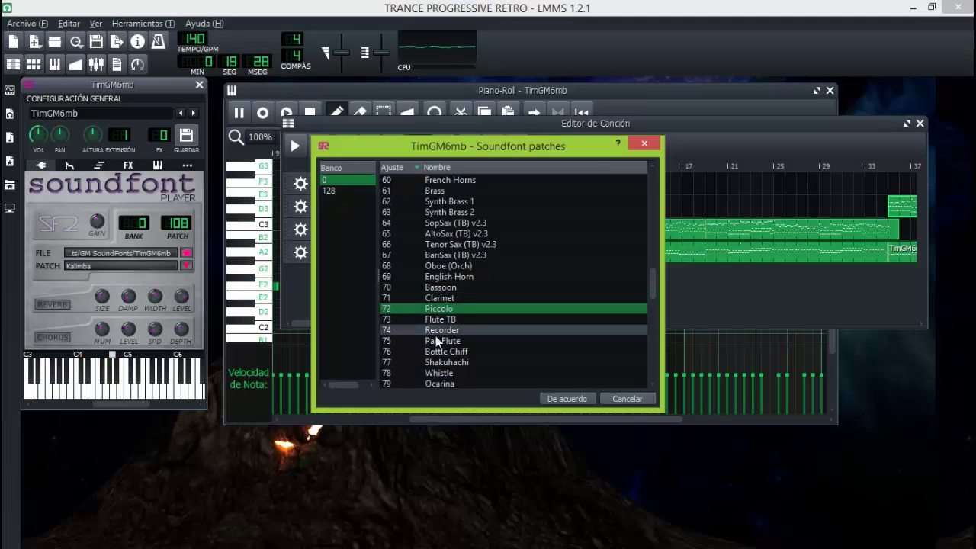
{"action": "left_click", "coordinate": [438, 331]}
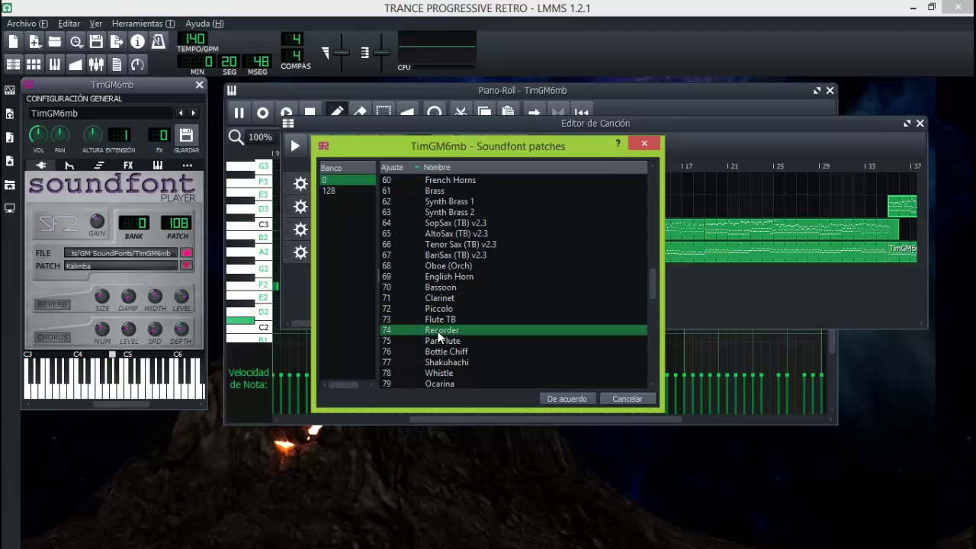
Return to the guitar patches in the soundfont list and audition Guitar Harmonics and DistortionGuitar on the playing melody.
{"action": "left_click", "coordinate": [651, 307]}
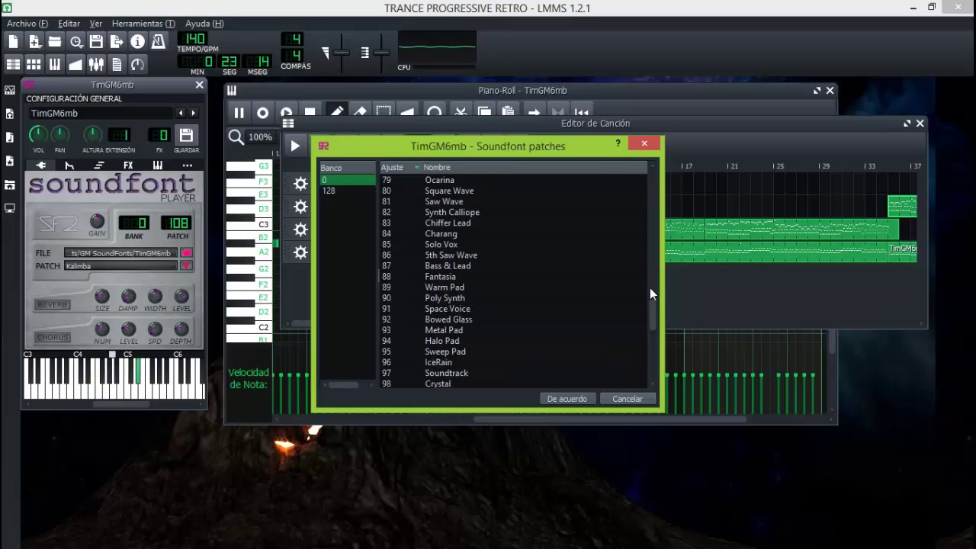
{"action": "left_click", "coordinate": [652, 294]}
{"action": "scroll", "coordinate": [651, 299], "scroll_direction": "down", "scroll_amount": 3}
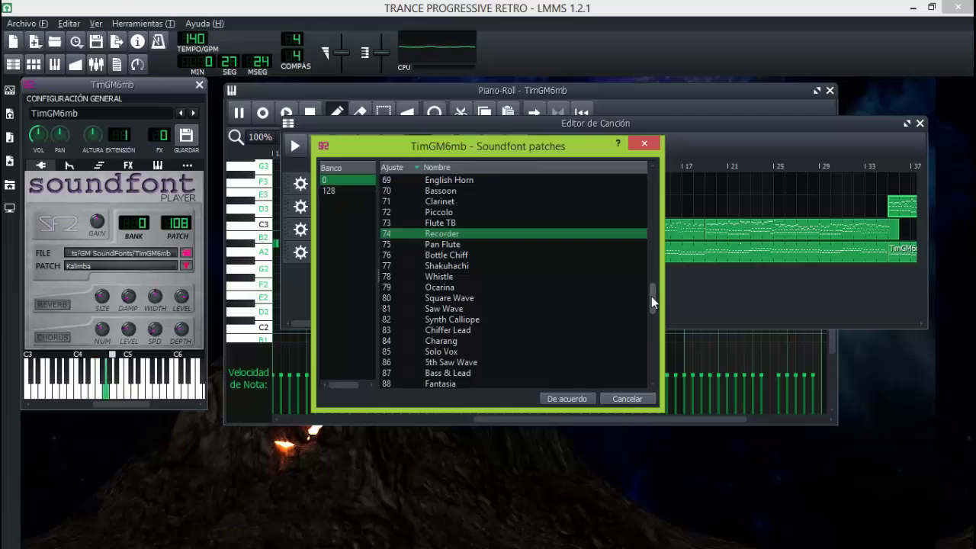
{"action": "left_click_drag", "start_coordinate": [652, 303], "coordinate": [660, 236]}
{"action": "left_click", "coordinate": [517, 223]}
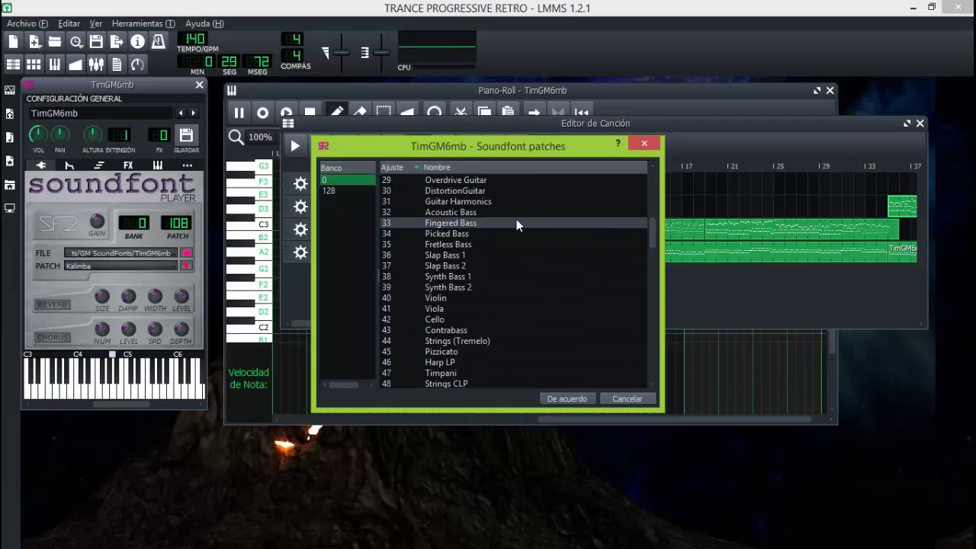
{"action": "left_click", "coordinate": [473, 206]}
{"action": "left_click", "coordinate": [458, 191]}
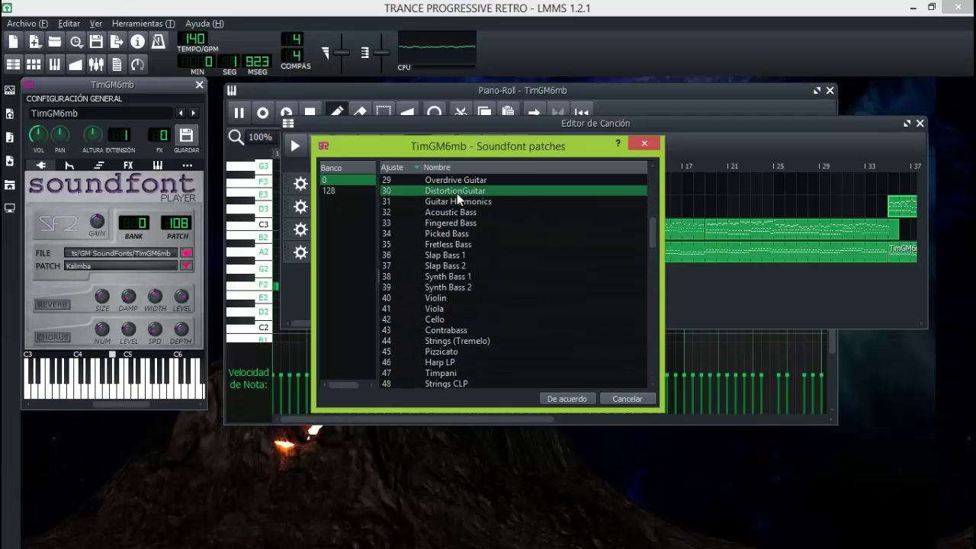
Audition the bass patches Acoustic Bass, Fretless Bass, Slap Bass 1, Synth Bass 1 and Synth Bass 2 on the playing melody.
{"action": "left_click", "coordinate": [445, 214]}
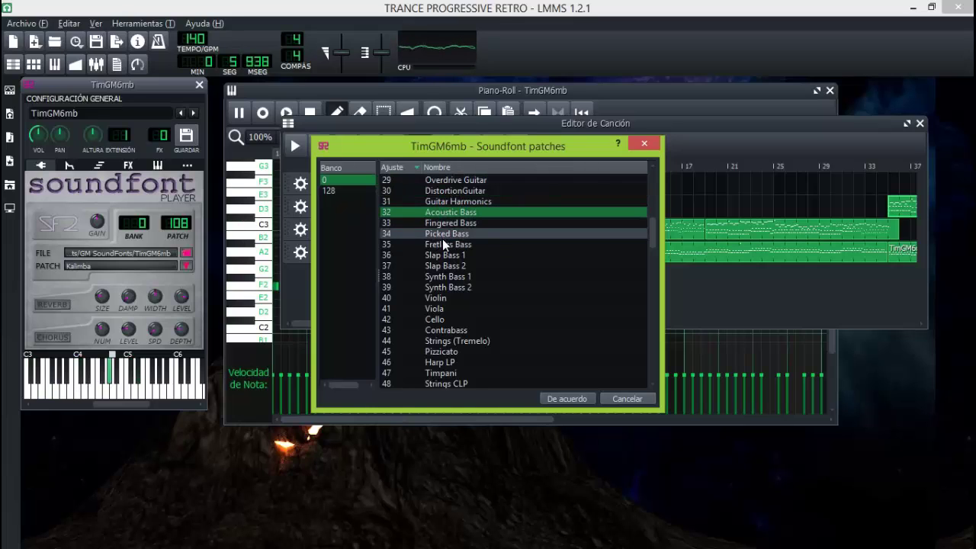
{"action": "left_click", "coordinate": [442, 245]}
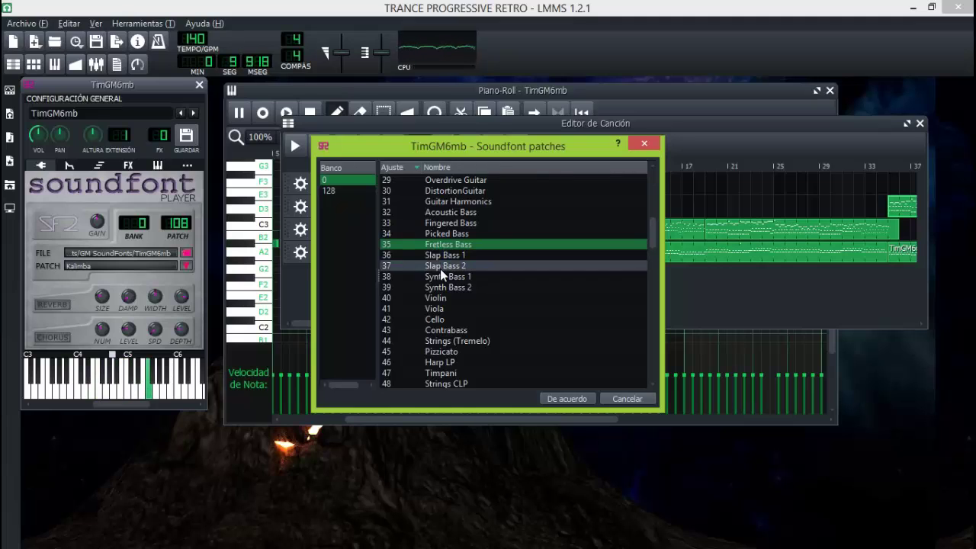
{"action": "left_click", "coordinate": [439, 265]}
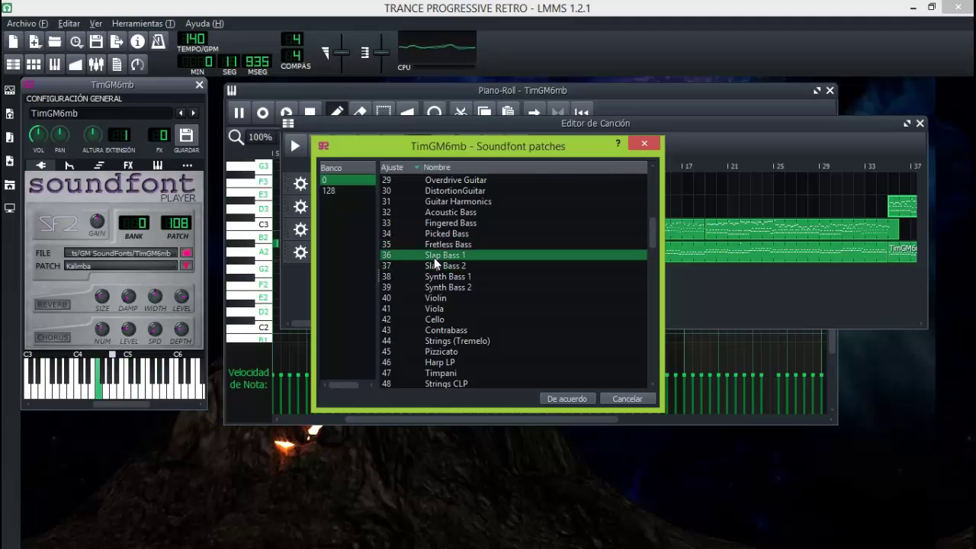
{"action": "left_click", "coordinate": [440, 277]}
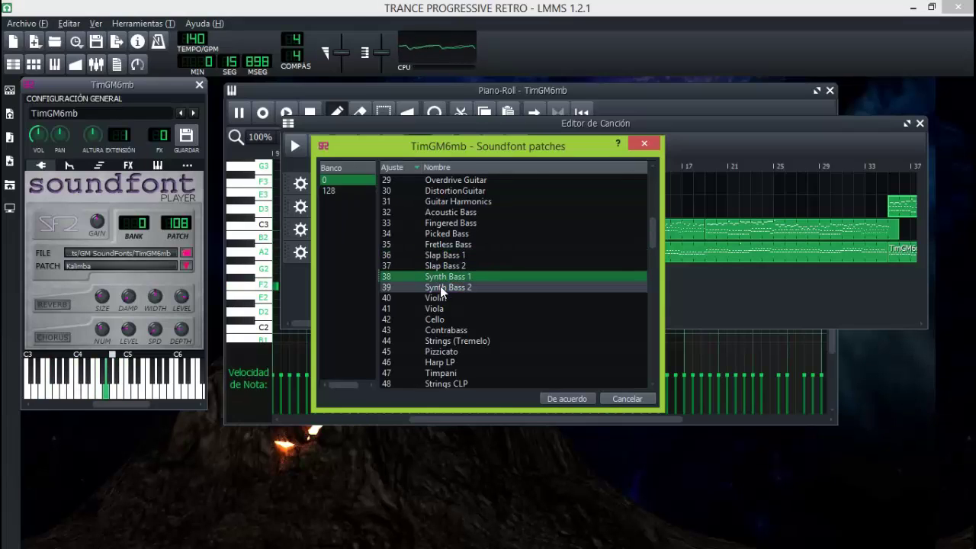
{"action": "left_click", "coordinate": [441, 288]}
Audition the orchestral patches Contrabass, Cello, Viola, Strings (Tremelo), Pizzicato, Harp LP and Timpani on the melody.
{"action": "left_click", "coordinate": [440, 330]}
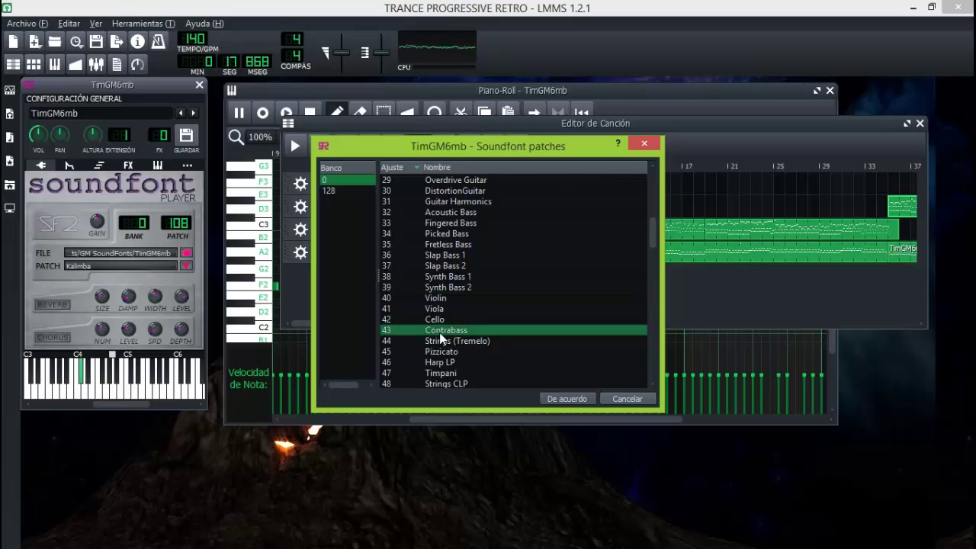
{"action": "left_click", "coordinate": [437, 321]}
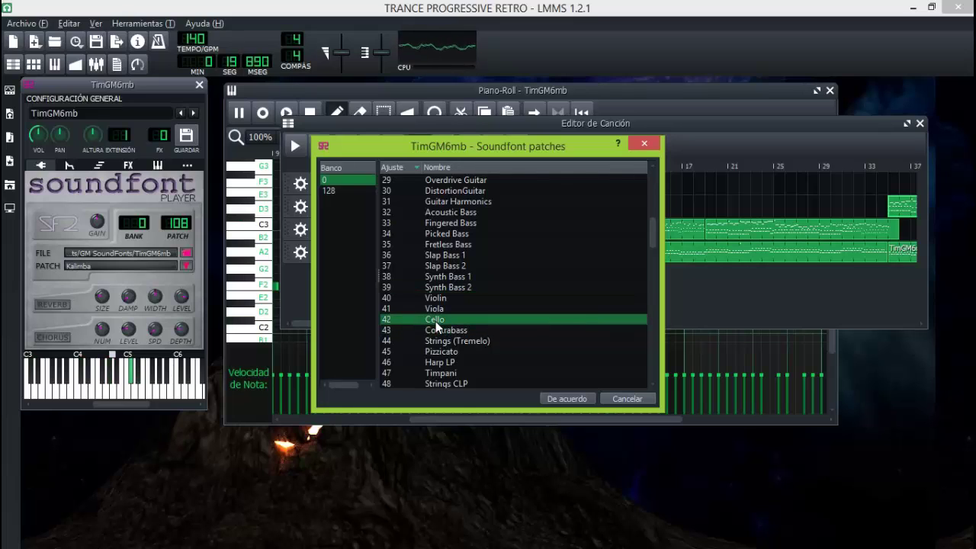
{"action": "left_click", "coordinate": [435, 309]}
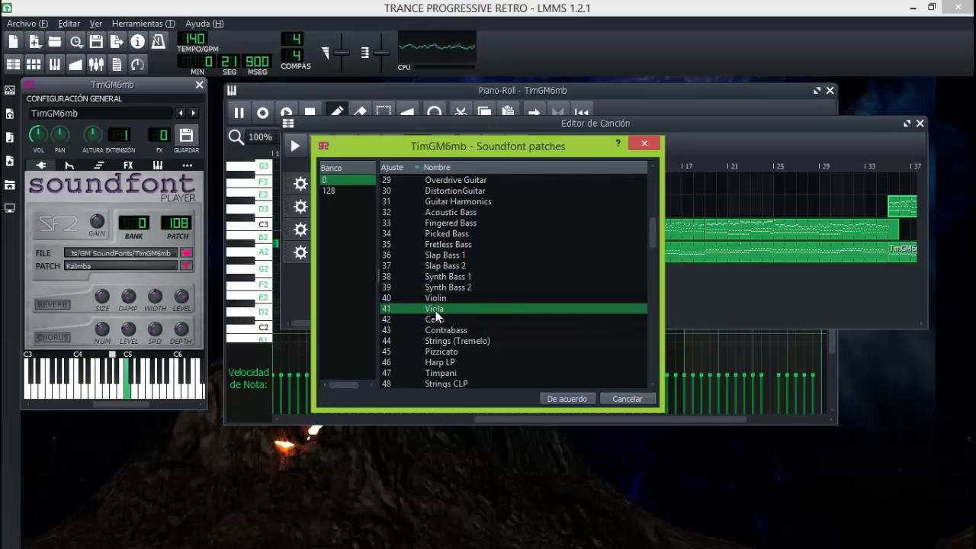
{"action": "left_click", "coordinate": [441, 333]}
{"action": "left_click", "coordinate": [439, 342]}
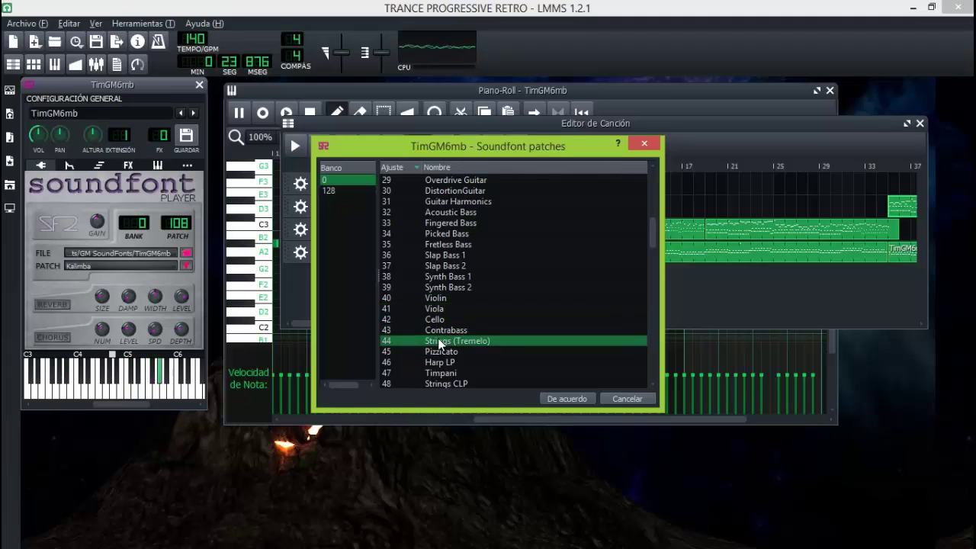
{"action": "left_click", "coordinate": [440, 351]}
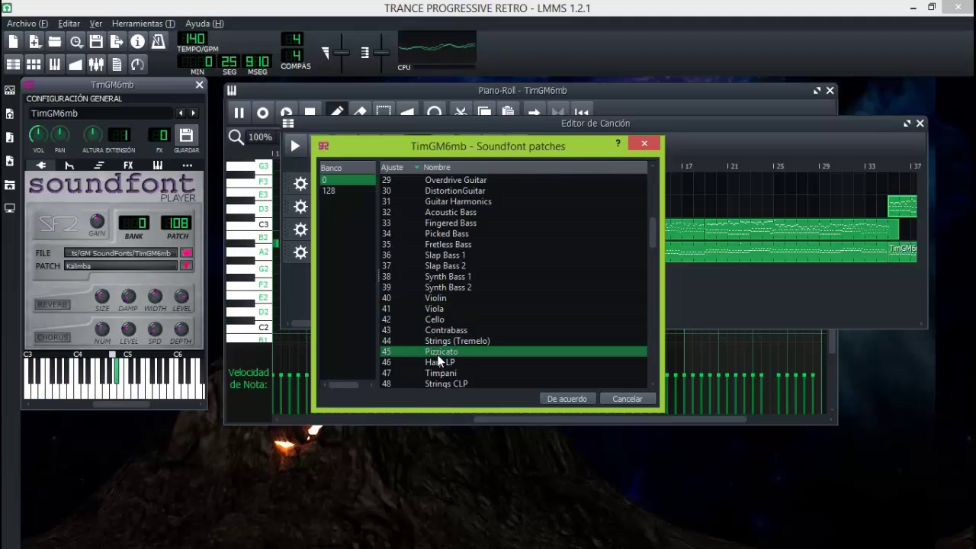
{"action": "left_click", "coordinate": [438, 363]}
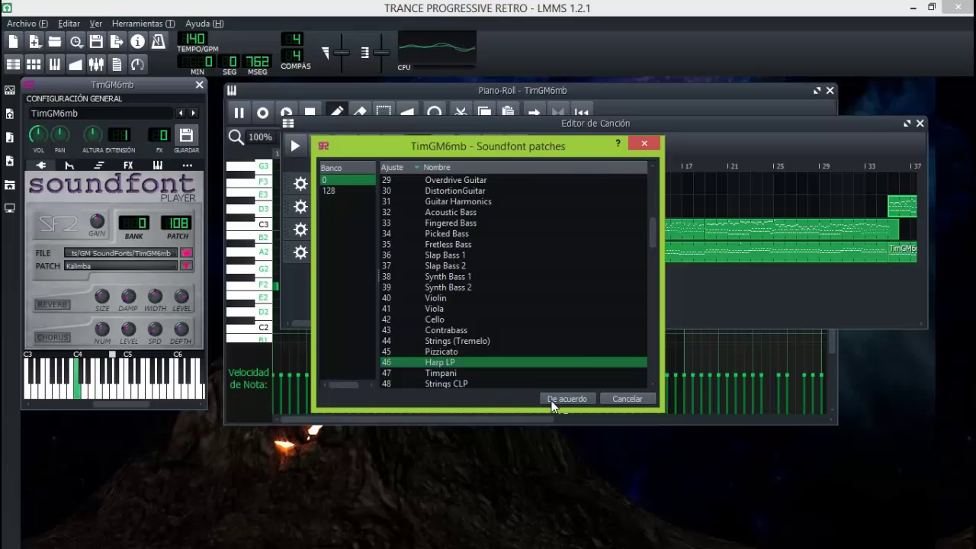
{"action": "left_click", "coordinate": [442, 374]}
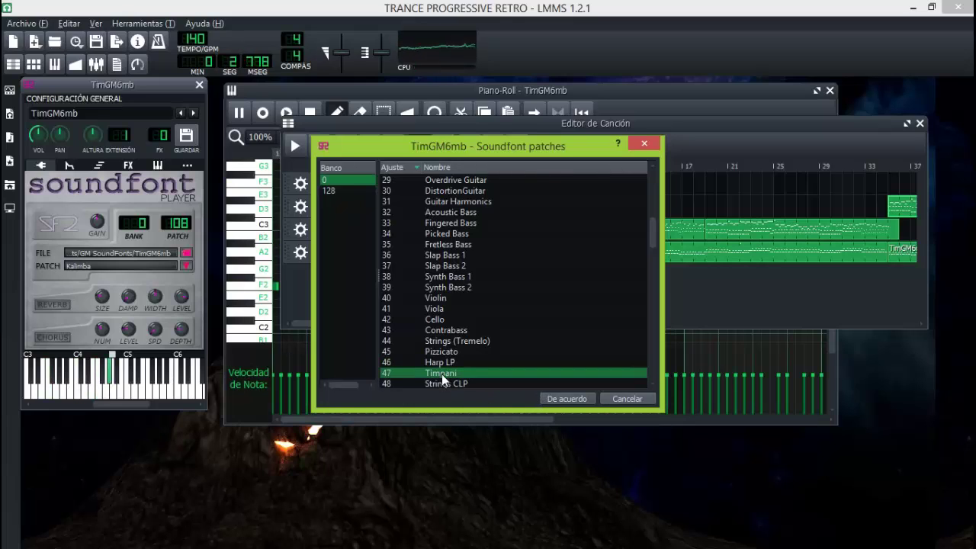
Audition the ensemble patches from Strings CLP through the synth strings and choir voices to Orchestra Hit.
{"action": "left_click", "coordinate": [439, 380]}
{"action": "left_click", "coordinate": [439, 380]}
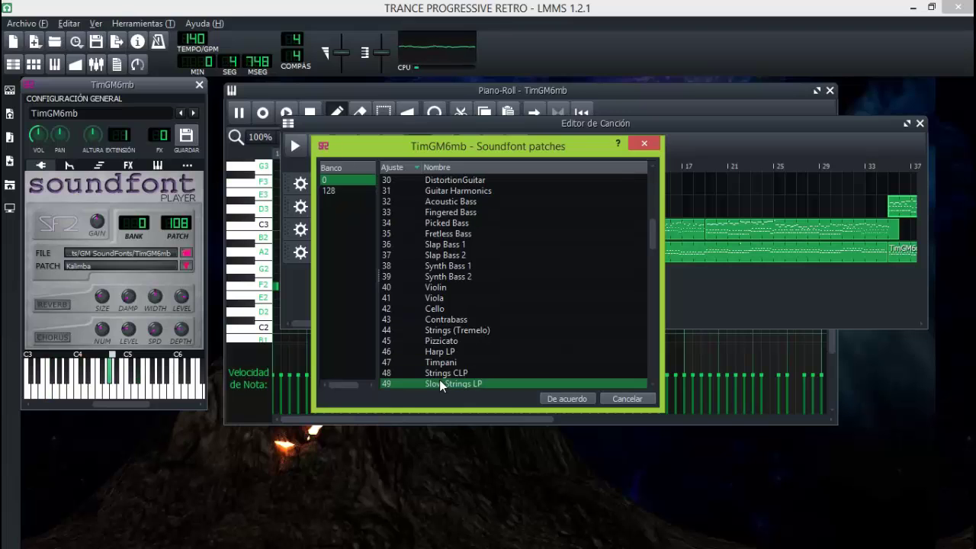
{"action": "left_click", "coordinate": [439, 380]}
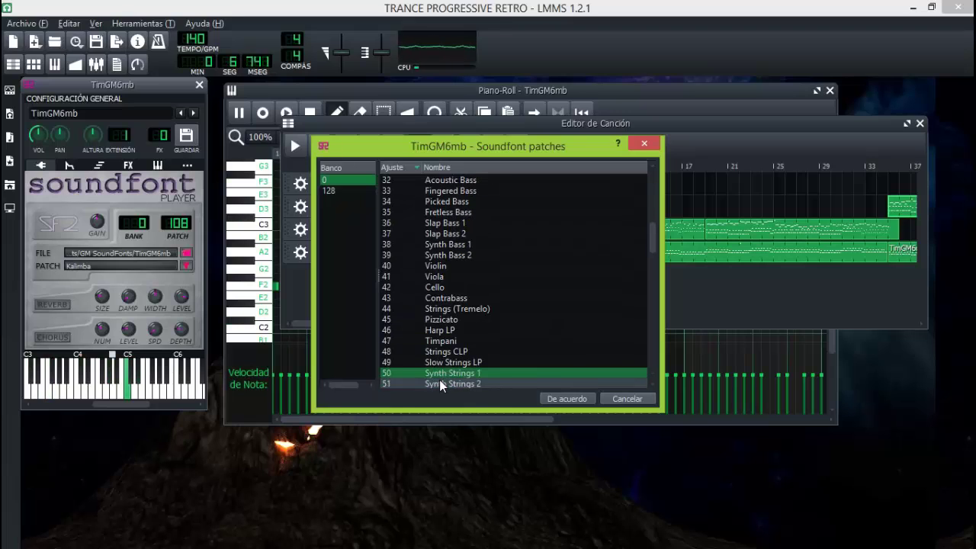
{"action": "left_click", "coordinate": [439, 380]}
{"action": "left_click", "coordinate": [439, 379]}
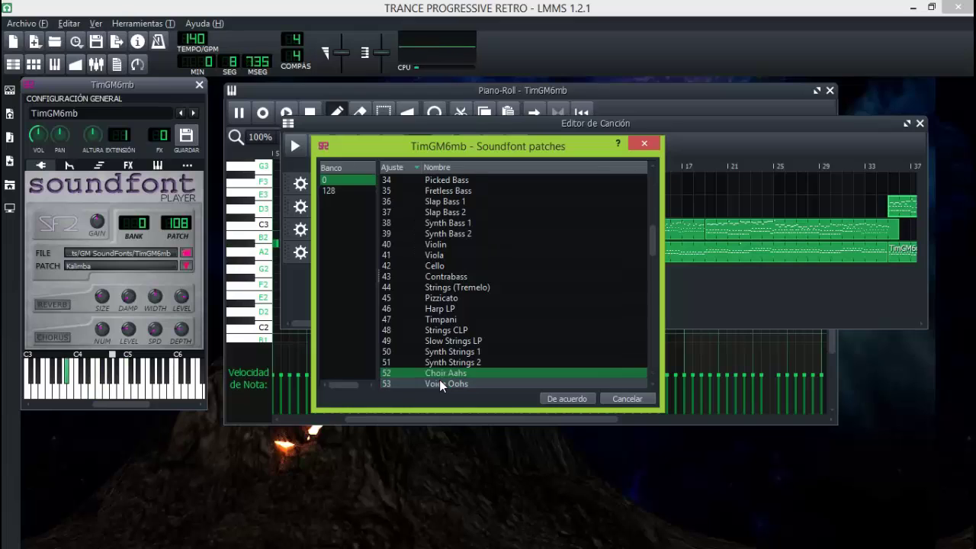
{"action": "left_click", "coordinate": [439, 379]}
{"action": "left_click", "coordinate": [440, 380]}
{"action": "left_click", "coordinate": [439, 379]}
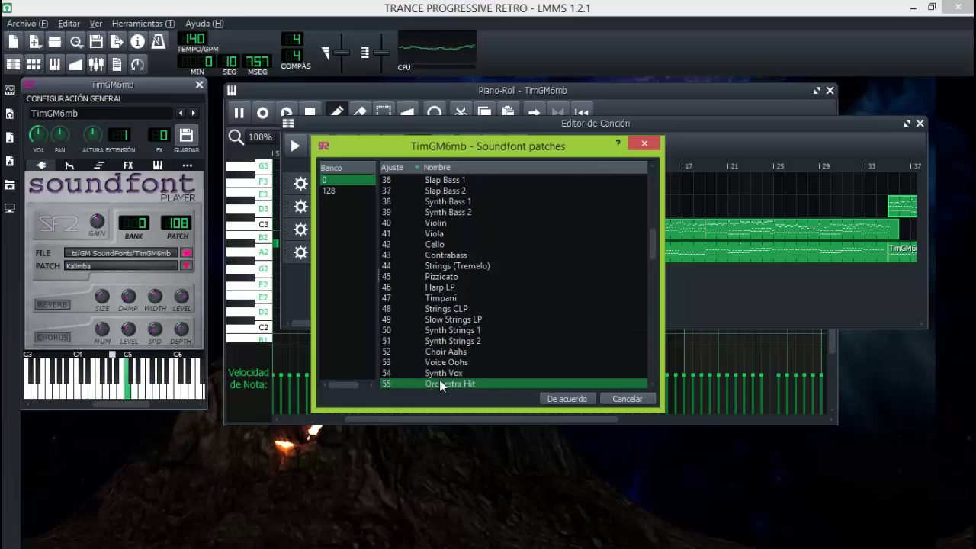
Audition the brass patches SoloTrumpet, Trombone, Tuba, Mute Trumpet and French Horns on the playing melody.
{"action": "left_click", "coordinate": [439, 380]}
{"action": "left_click", "coordinate": [439, 380]}
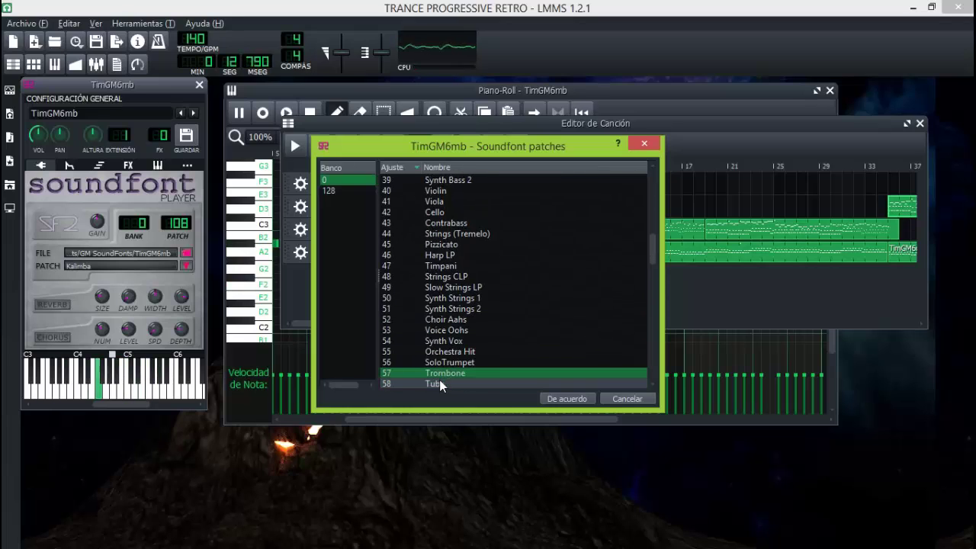
{"action": "left_click", "coordinate": [439, 380]}
{"action": "left_click", "coordinate": [440, 379]}
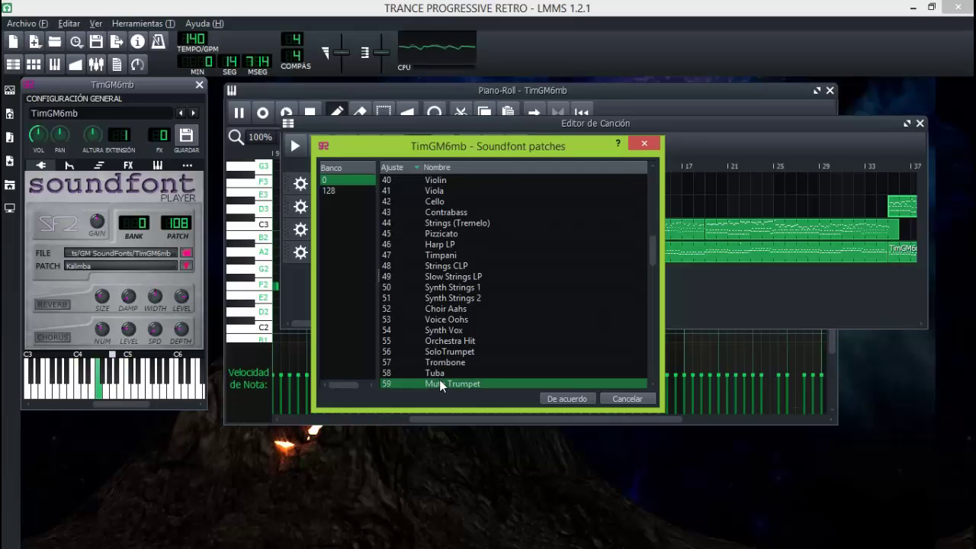
{"action": "left_click", "coordinate": [439, 379]}
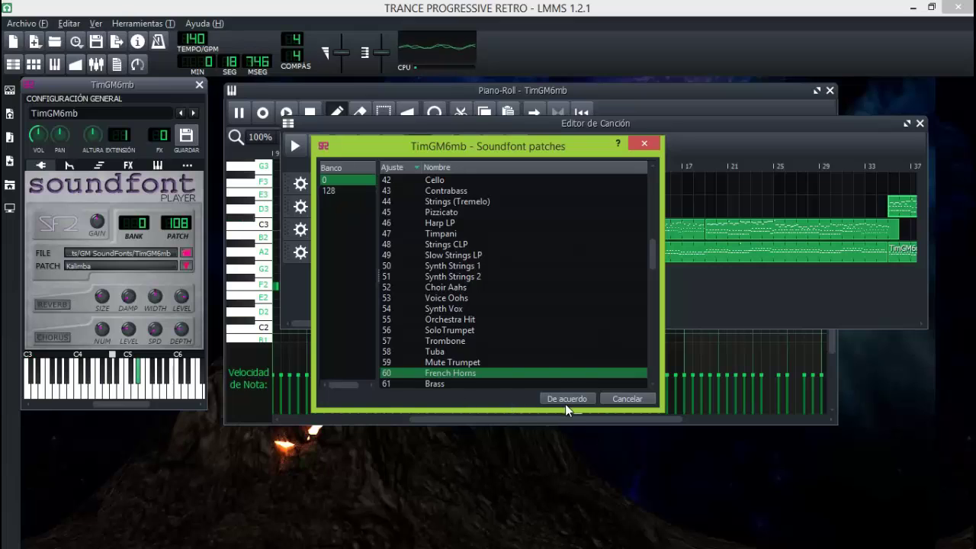
Compare Brass, Synth Brass 1 and Synth Brass 2, assign Synth Brass 1 to the instrument and stop playback.
{"action": "left_click", "coordinate": [439, 388]}
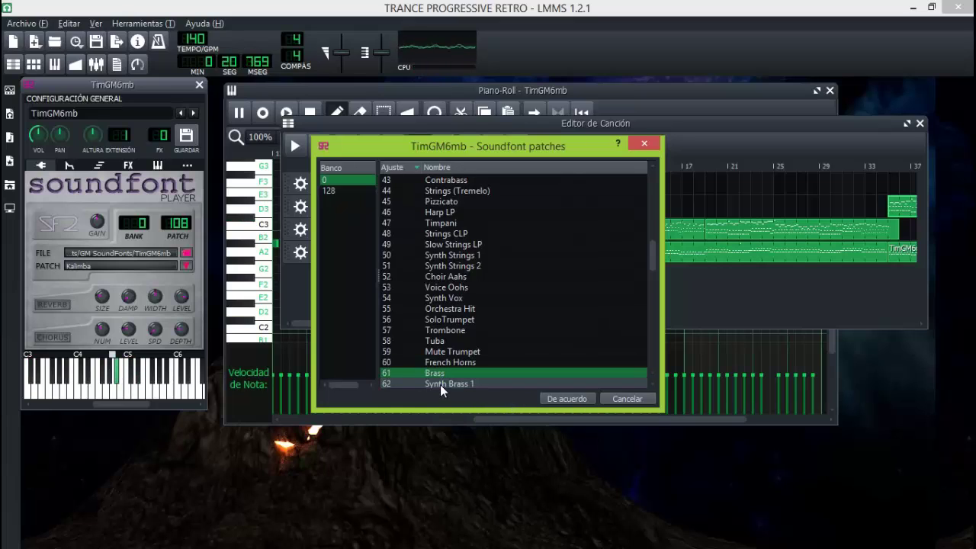
{"action": "left_click", "coordinate": [440, 385]}
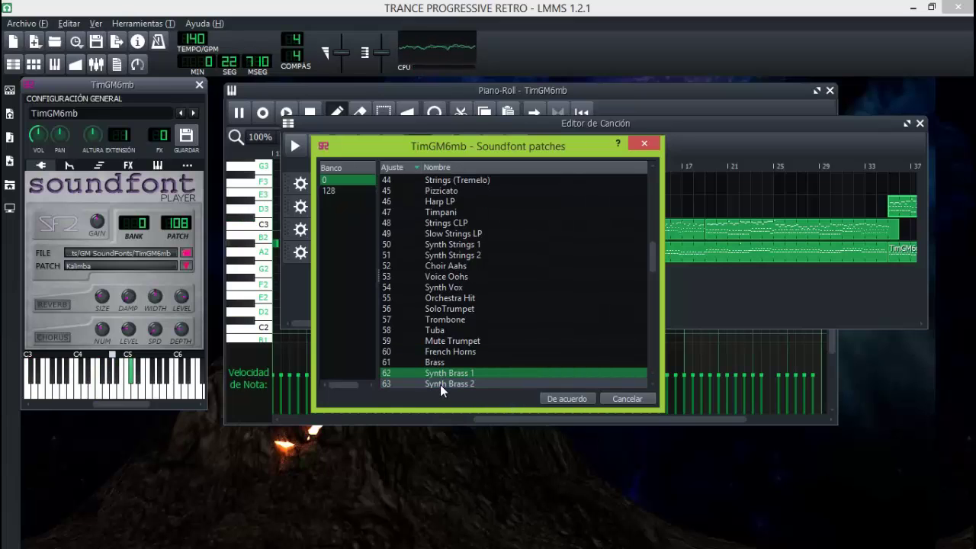
{"action": "left_click", "coordinate": [440, 384]}
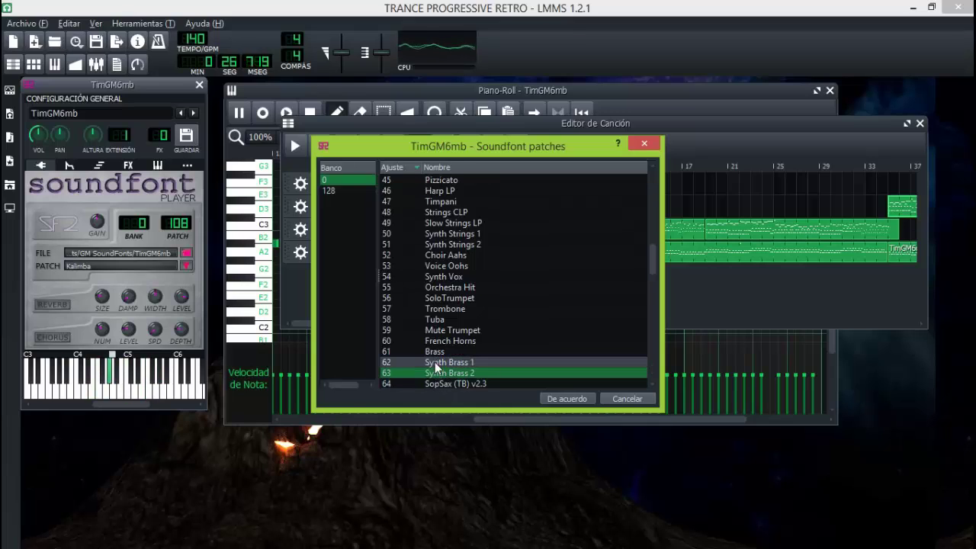
{"action": "key", "text": "Up"}
{"action": "left_click", "coordinate": [564, 398]}
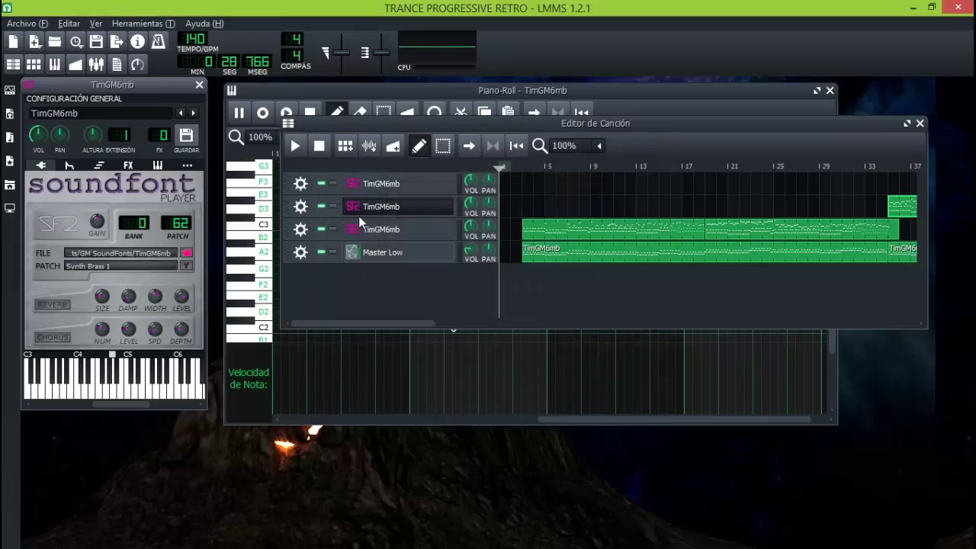
{"action": "left_click", "coordinate": [320, 147]}
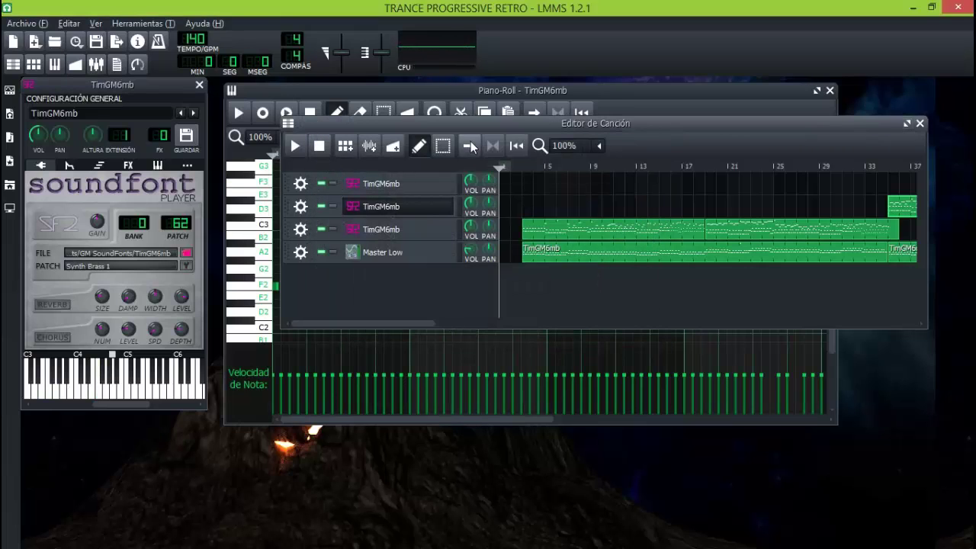
Play the song from the start, close the instrument and Piano-Roll windows, and reposition the song editor on the workspace.
{"action": "left_click", "coordinate": [293, 145]}
{"action": "left_click", "coordinate": [200, 85]}
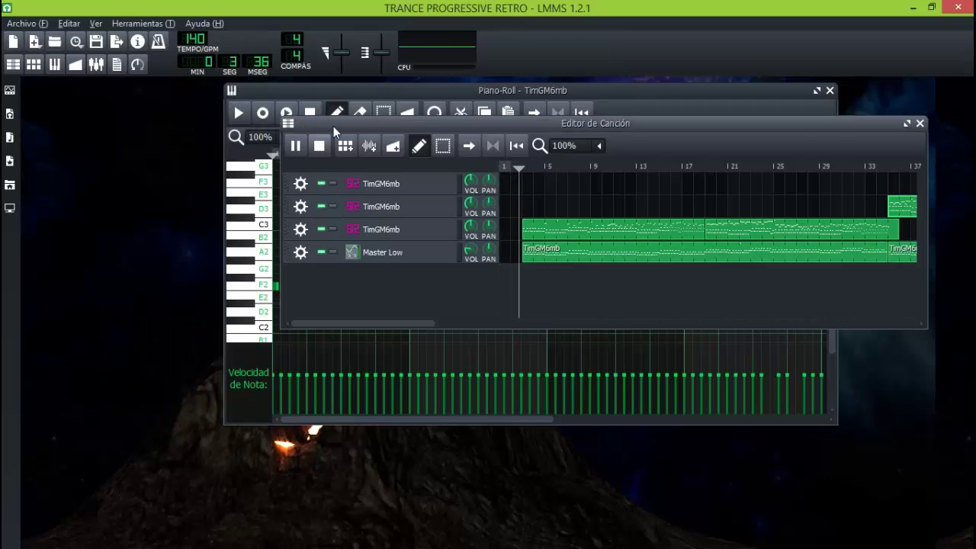
{"action": "left_click", "coordinate": [344, 87]}
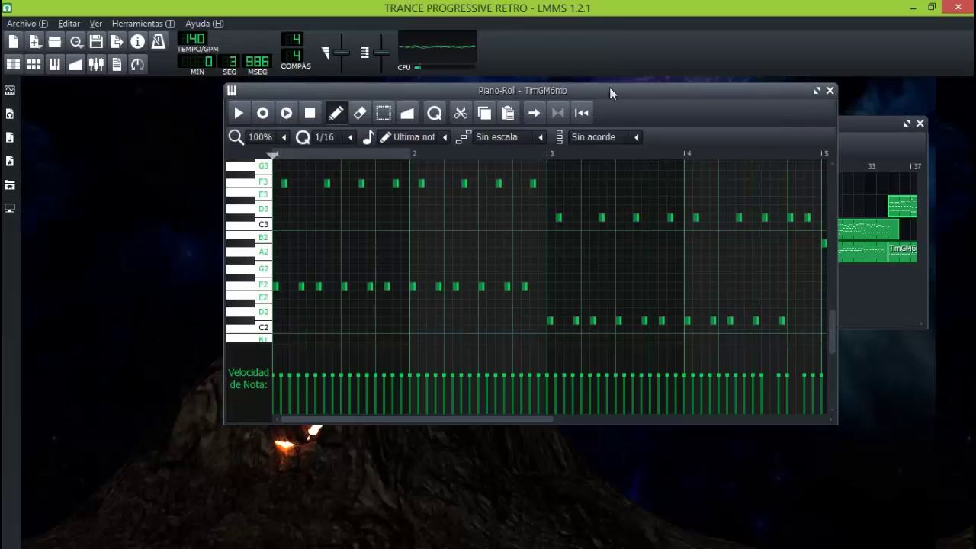
{"action": "left_click", "coordinate": [829, 91]}
{"action": "left_click_drag", "start_coordinate": [786, 126], "coordinate": [599, 139]}
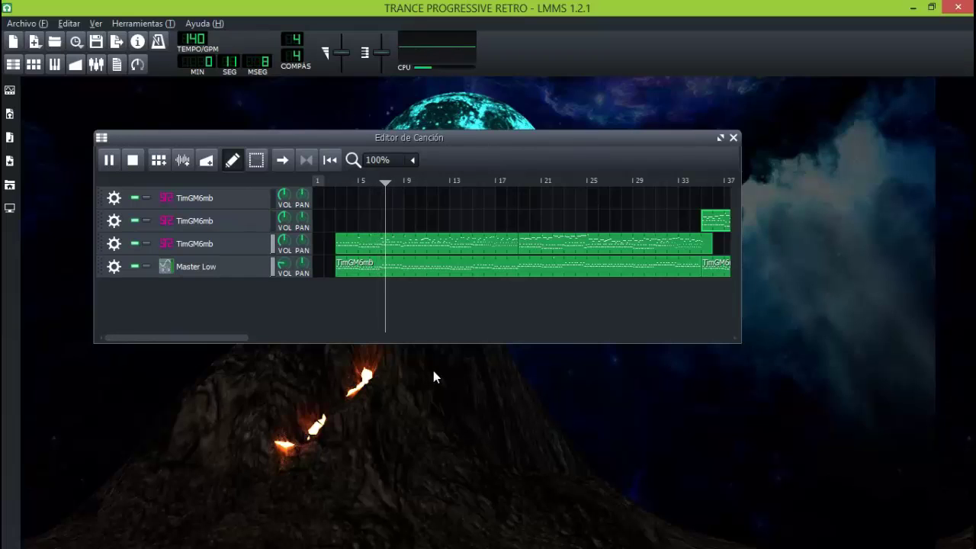
Adjust the Master Low track's volume during playback and stop the song.
{"action": "left_click", "coordinate": [282, 266]}
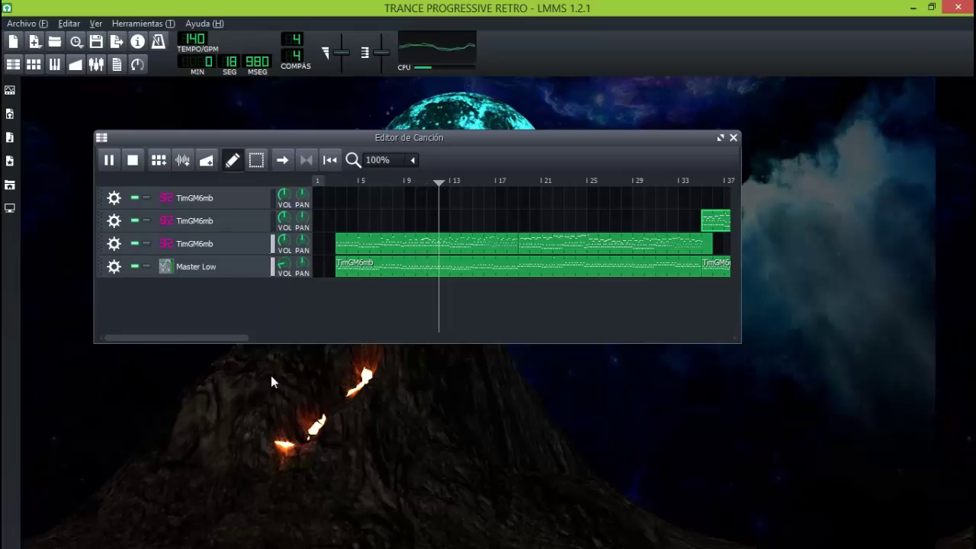
{"action": "left_click", "coordinate": [134, 160]}
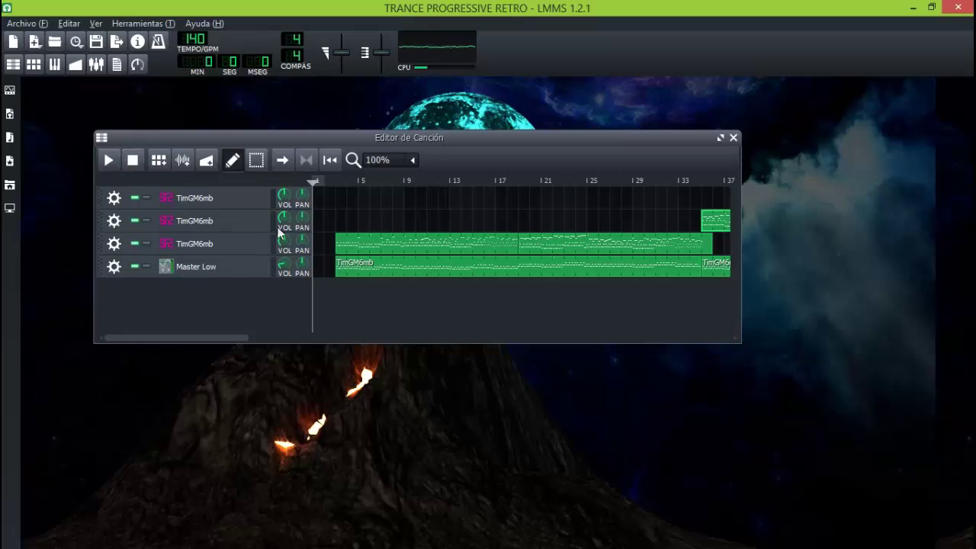
Open the first pattern of the third TimGM6mb track in the Piano-Roll and set the song editor window to stay on top.
{"action": "right_click", "coordinate": [362, 243]}
{"action": "left_click", "coordinate": [364, 245]}
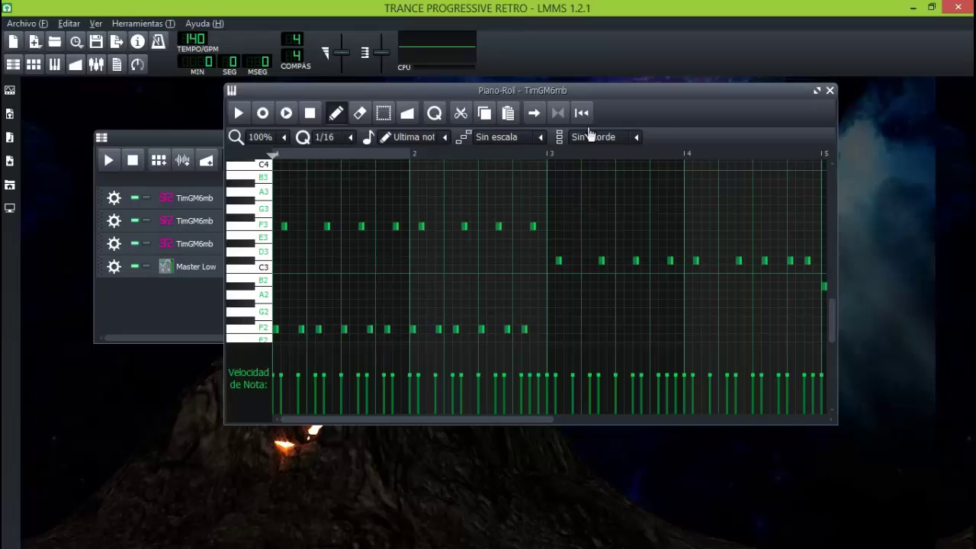
{"action": "left_click", "coordinate": [206, 143]}
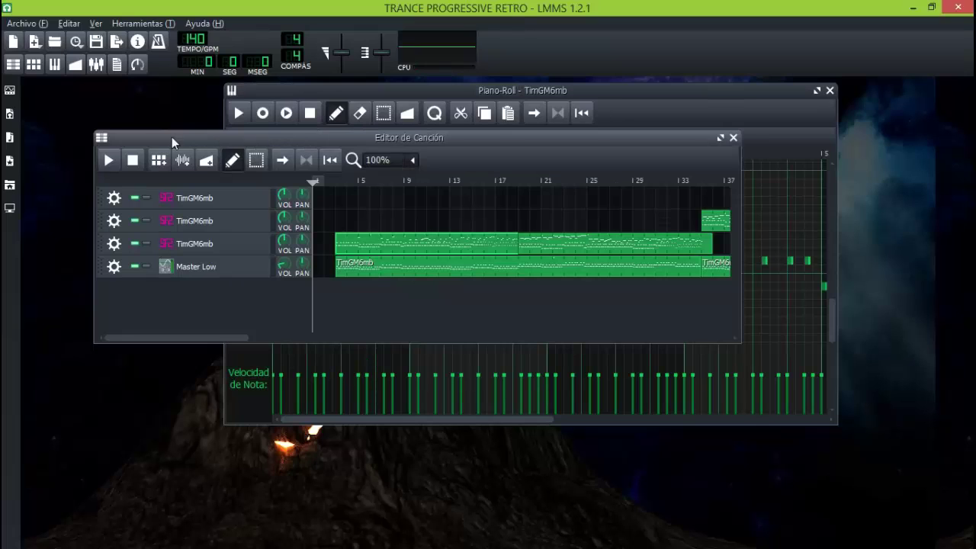
{"action": "left_click", "coordinate": [102, 138]}
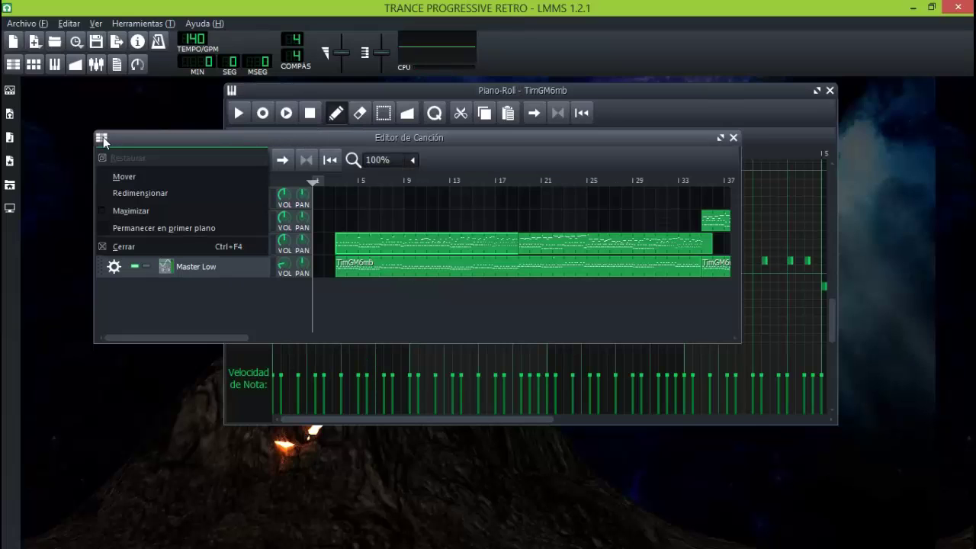
{"action": "left_click", "coordinate": [101, 229]}
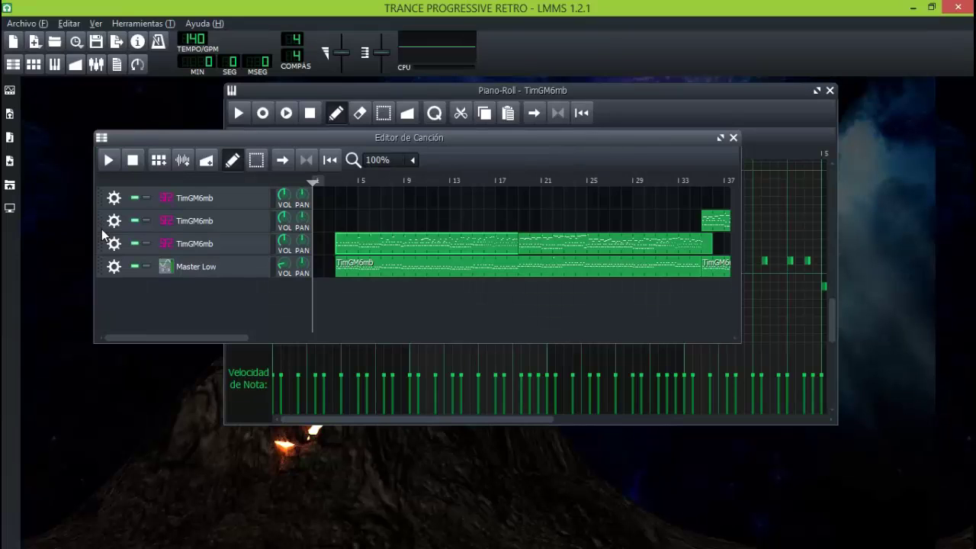
Set the song editor's zoom to 50% and maximize the Piano-Roll window behind it.
{"action": "left_click", "coordinate": [413, 161]}
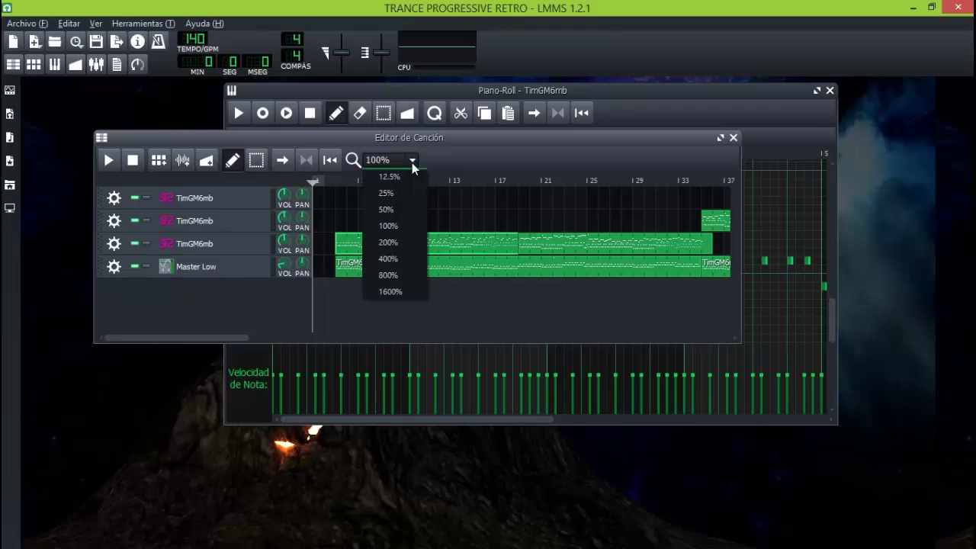
{"action": "left_click", "coordinate": [387, 209]}
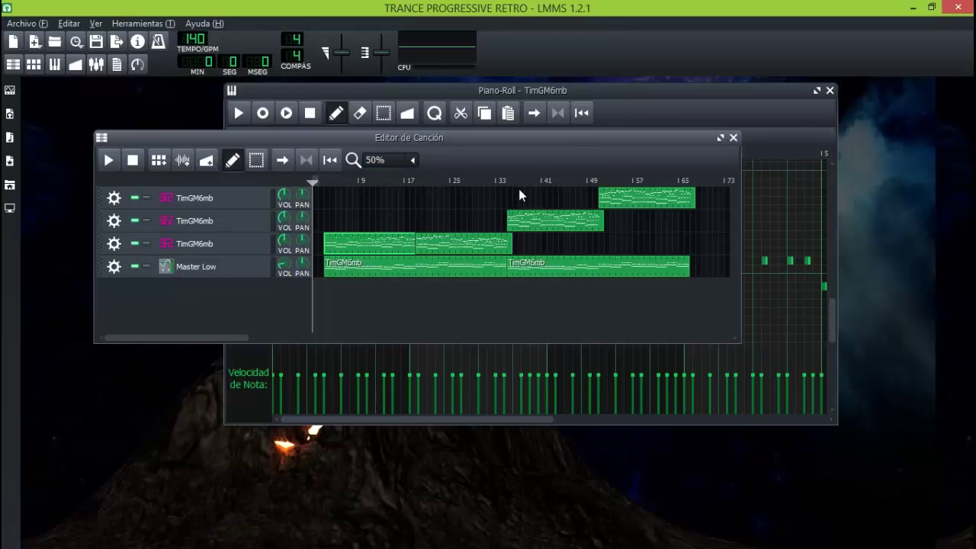
{"action": "left_click", "coordinate": [816, 90]}
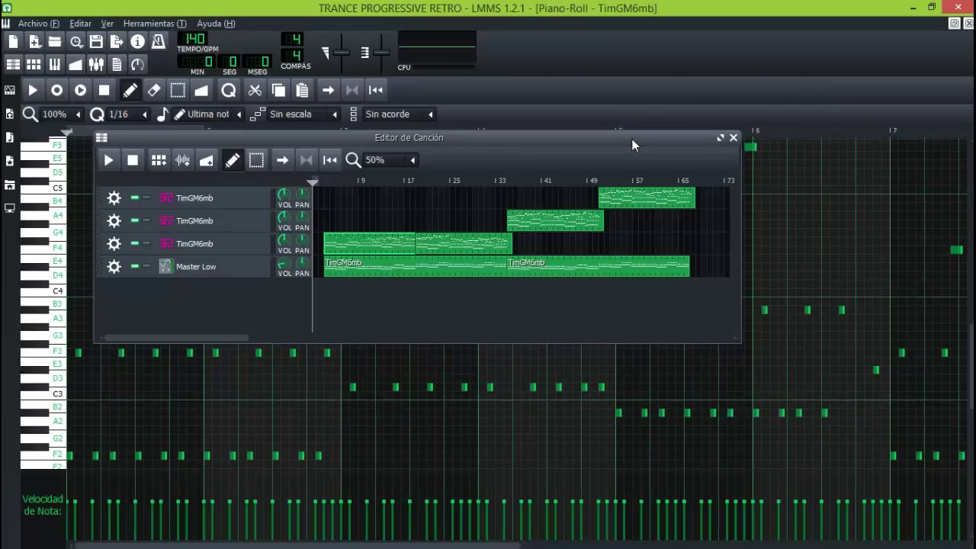
Reposition the song editor over the Piano-Roll and turn off its stay-on-top option.
{"action": "left_click_drag", "start_coordinate": [632, 139], "coordinate": [740, 164]}
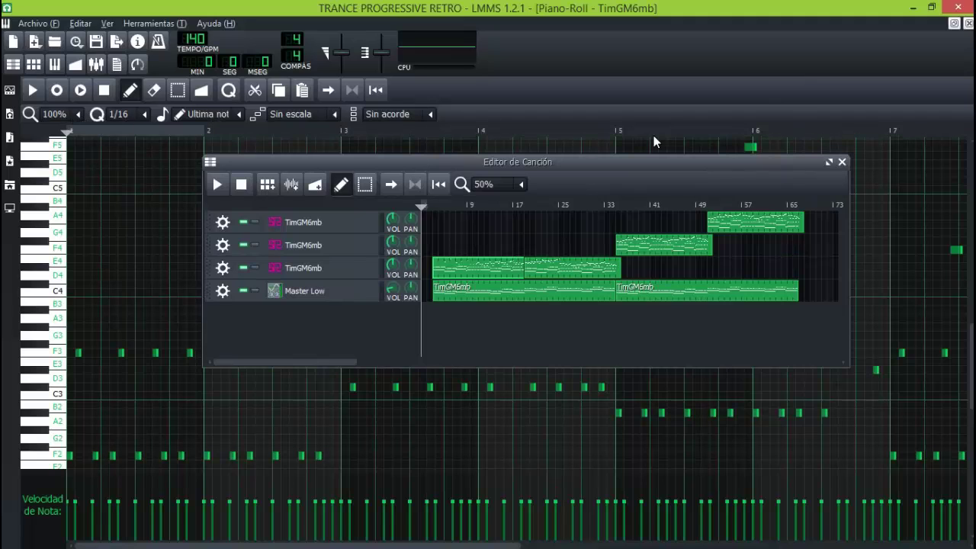
{"action": "scroll", "coordinate": [970, 397], "scroll_direction": "down", "scroll_amount": 2}
{"action": "scroll", "coordinate": [970, 385], "scroll_direction": "up", "scroll_amount": 3}
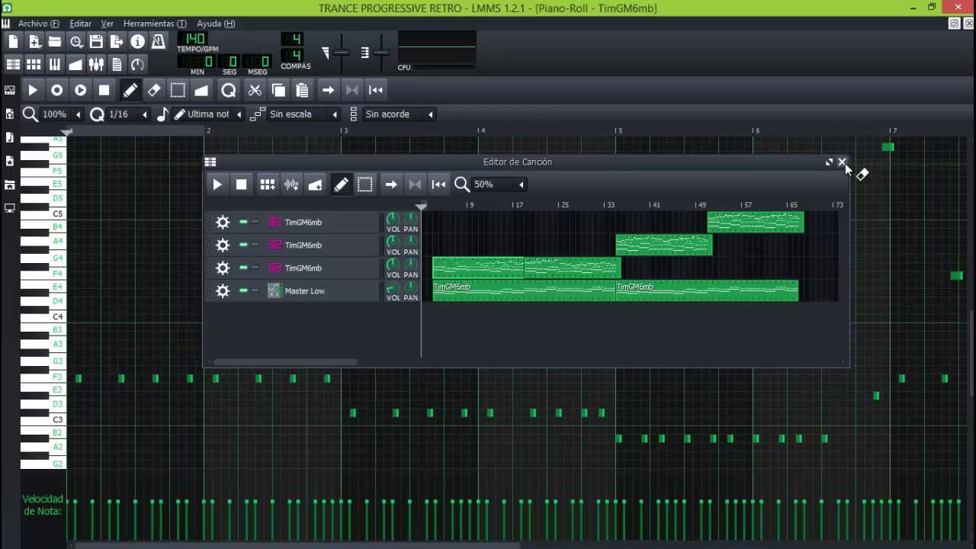
{"action": "left_click", "coordinate": [210, 164]}
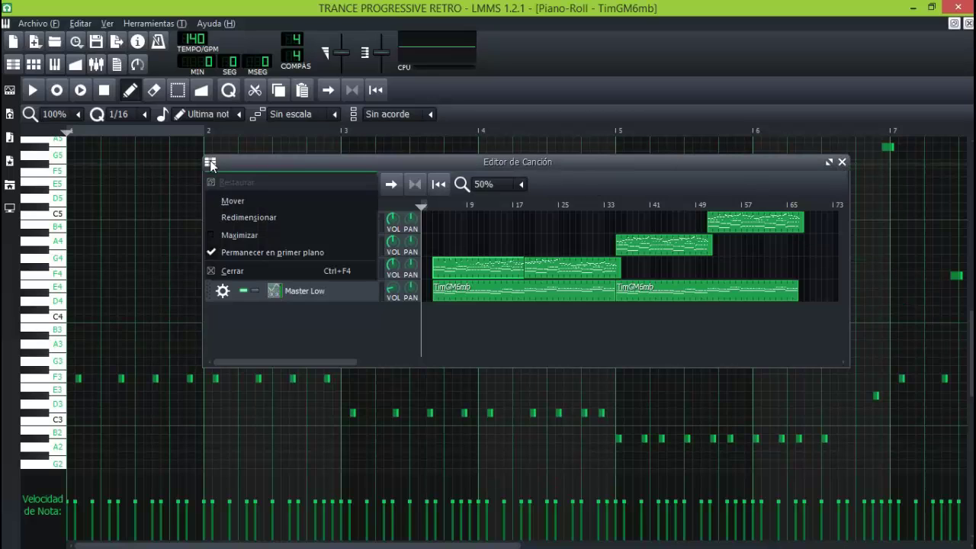
{"action": "left_click", "coordinate": [214, 249]}
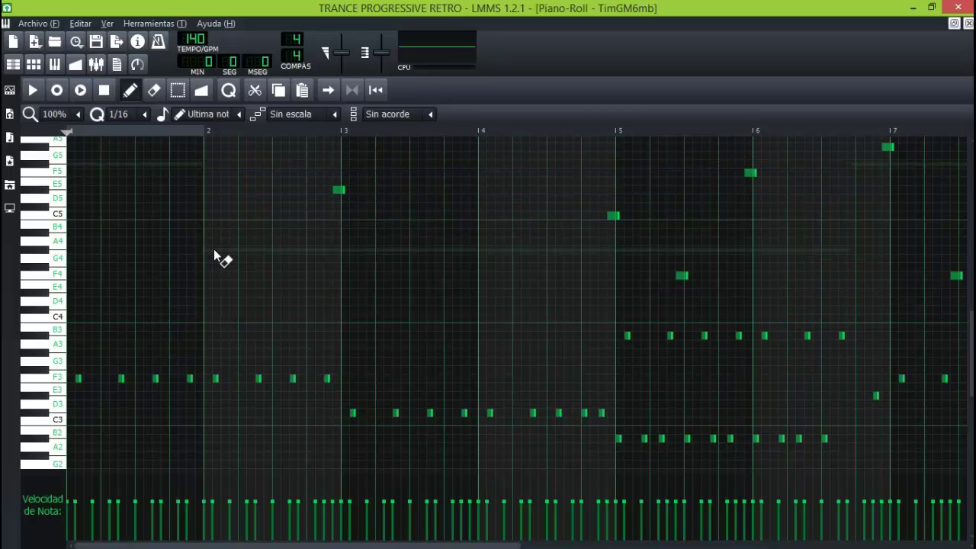
Play the opened pattern in the Piano-Roll while examining its low and high notes, stop playback and close the Piano-Roll.
{"action": "left_click", "coordinate": [31, 91]}
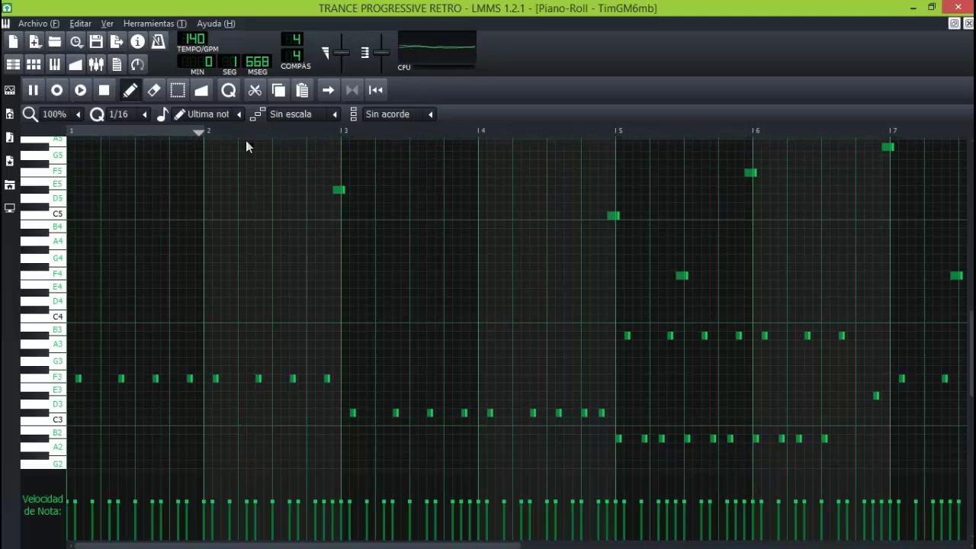
{"action": "scroll", "coordinate": [519, 304], "scroll_direction": "down", "scroll_amount": 3}
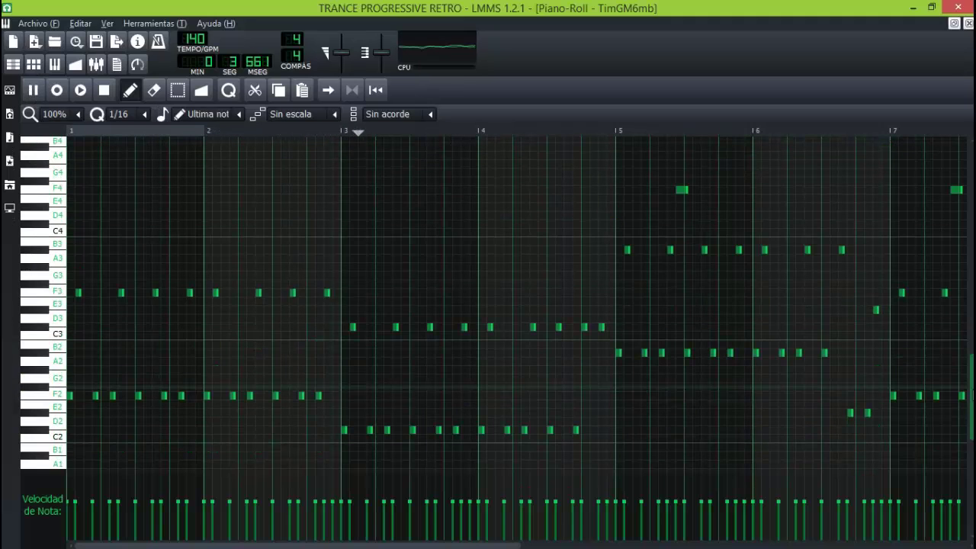
{"action": "scroll", "coordinate": [518, 305], "scroll_direction": "up", "scroll_amount": 1}
{"action": "scroll", "coordinate": [519, 305], "scroll_direction": "up", "scroll_amount": 3}
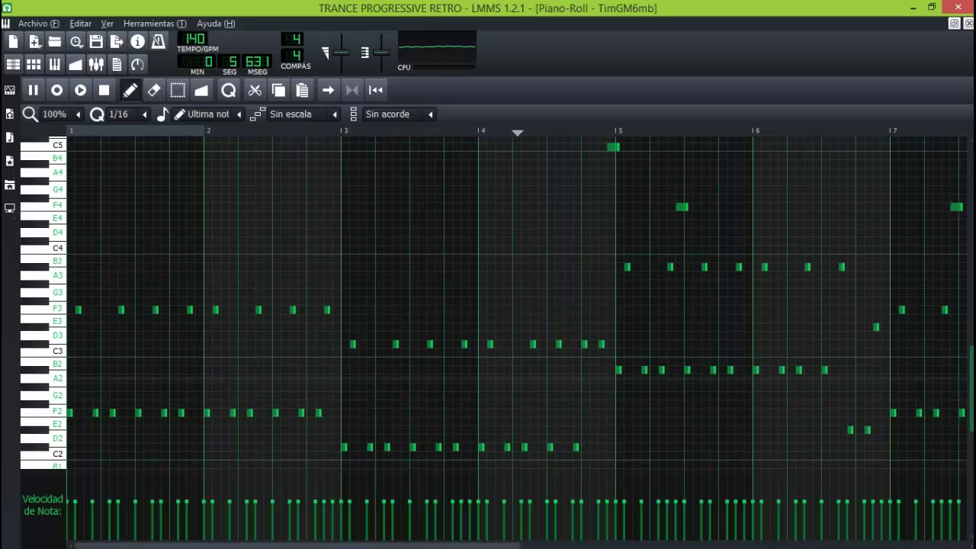
{"action": "scroll", "coordinate": [518, 305], "scroll_direction": "down", "scroll_amount": 1}
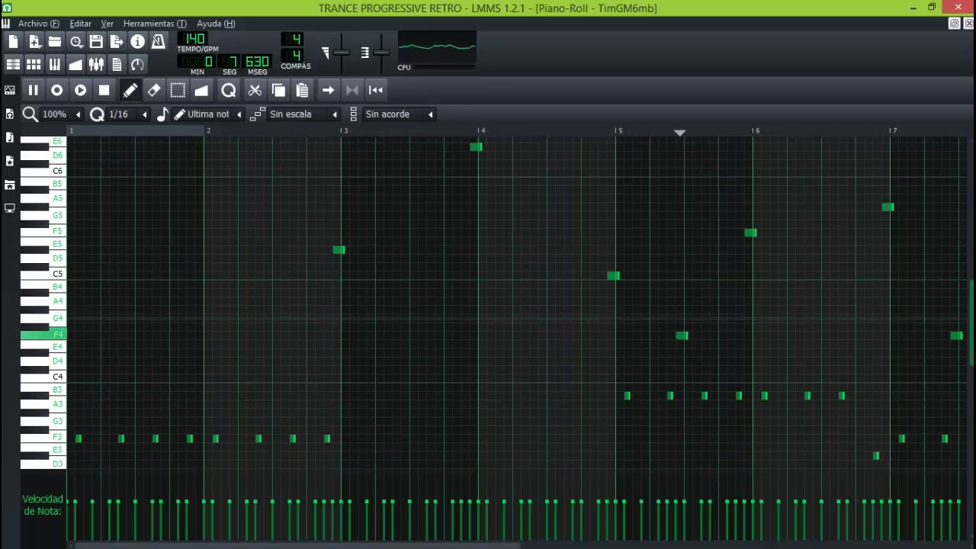
{"action": "scroll", "coordinate": [519, 305], "scroll_direction": "down", "scroll_amount": 2}
{"action": "scroll", "coordinate": [518, 305], "scroll_direction": "up", "scroll_amount": 1}
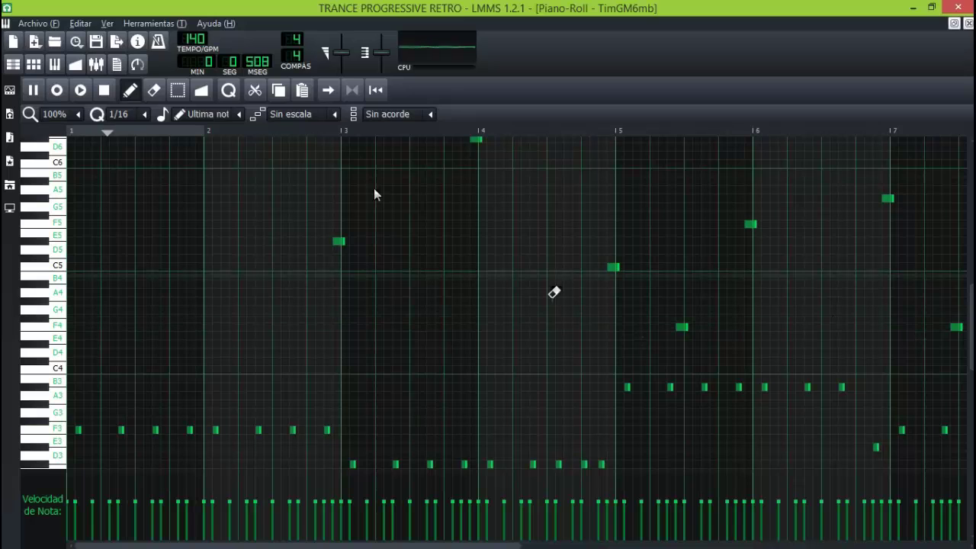
{"action": "left_click", "coordinate": [105, 90]}
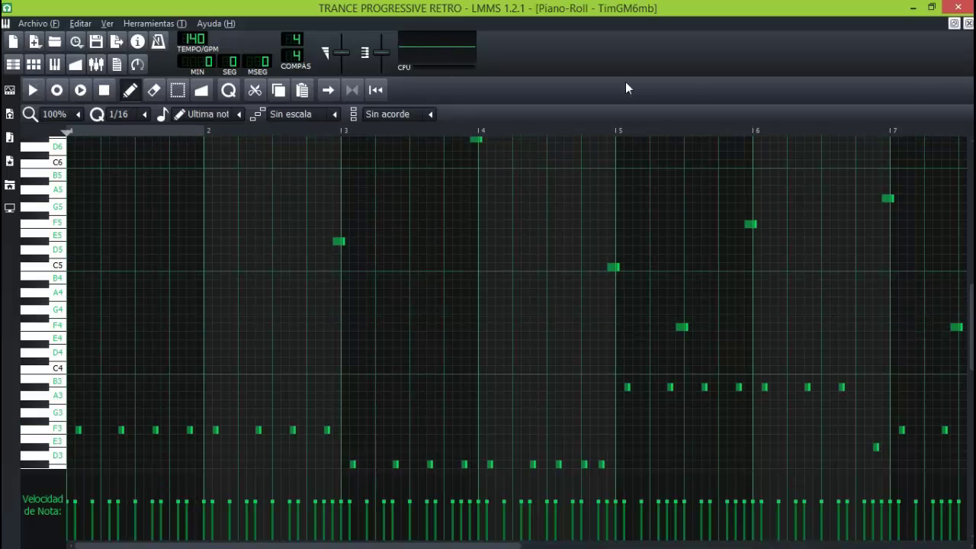
{"action": "left_click", "coordinate": [969, 25]}
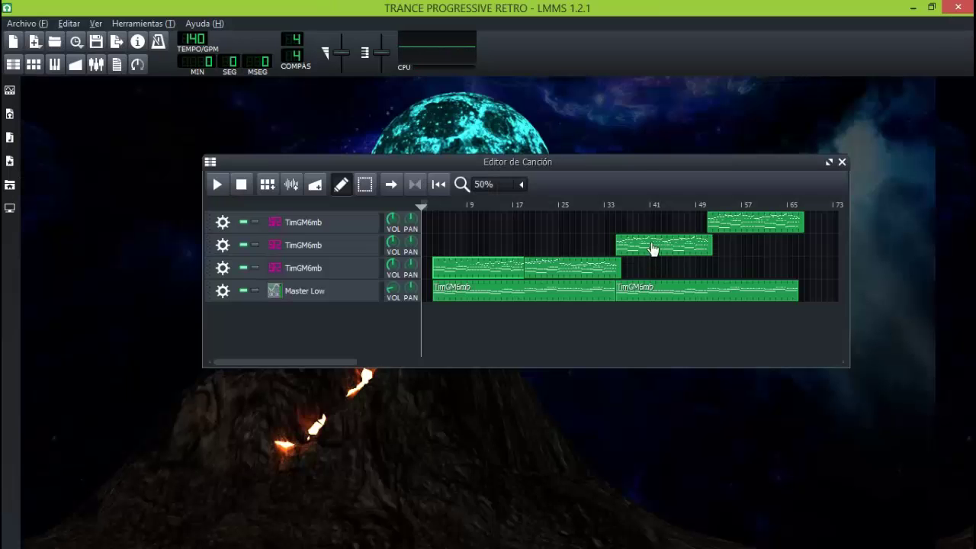
Open the first TimGM6mb track's pattern in the Piano-Roll, examine its notes during playback, and close it after stopping.
{"action": "double_click", "coordinate": [726, 227]}
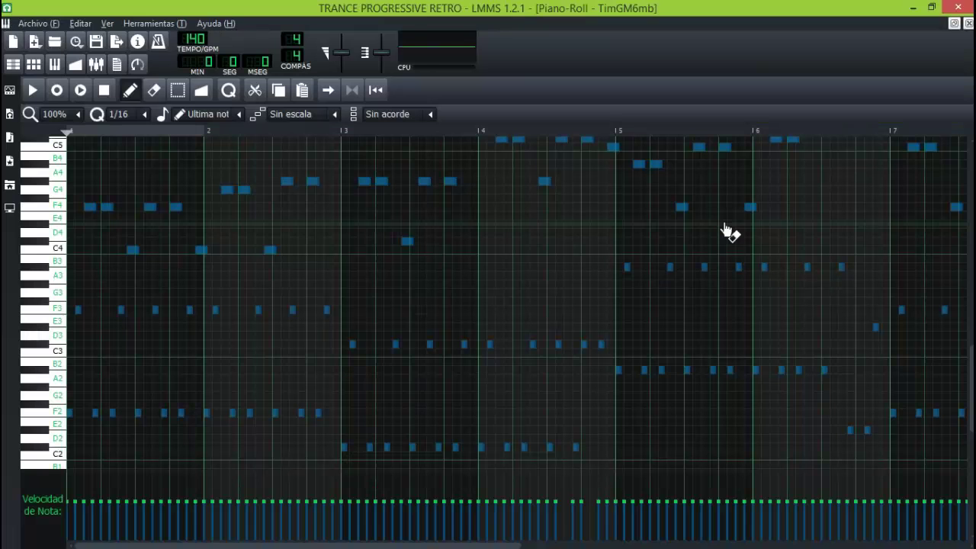
{"action": "left_click", "coordinate": [31, 94]}
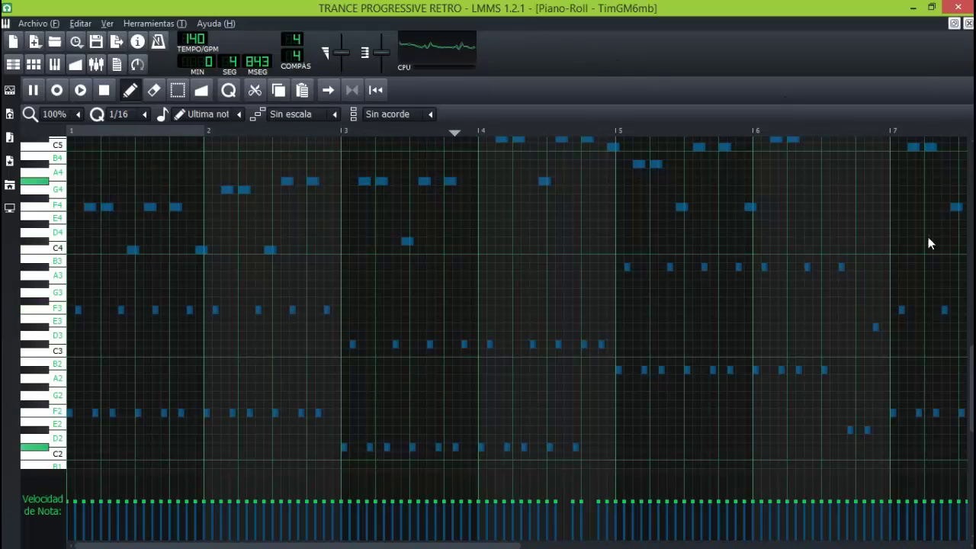
{"action": "scroll", "coordinate": [496, 305], "scroll_direction": "up", "scroll_amount": 3}
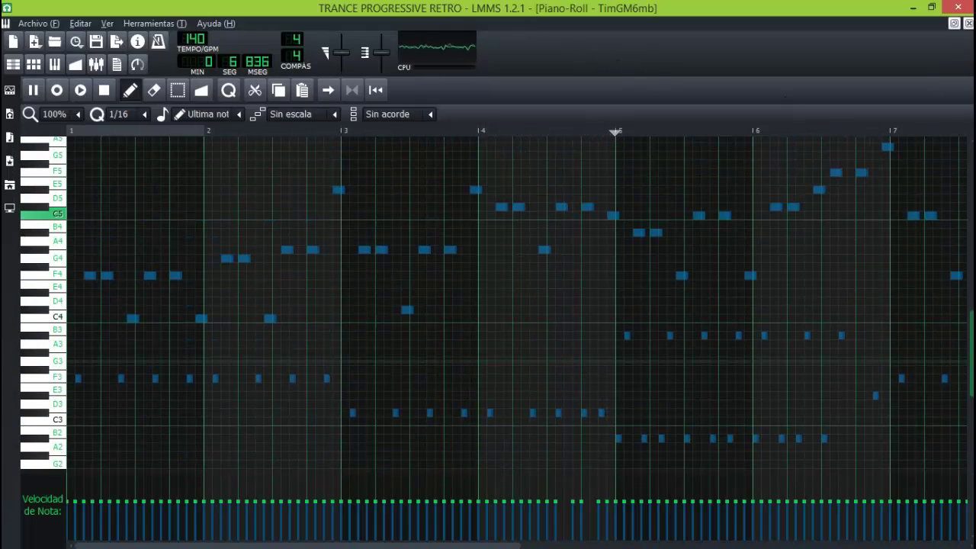
{"action": "scroll", "coordinate": [495, 305], "scroll_direction": "down", "scroll_amount": 3}
{"action": "scroll", "coordinate": [915, 308], "scroll_direction": "down", "scroll_amount": 3}
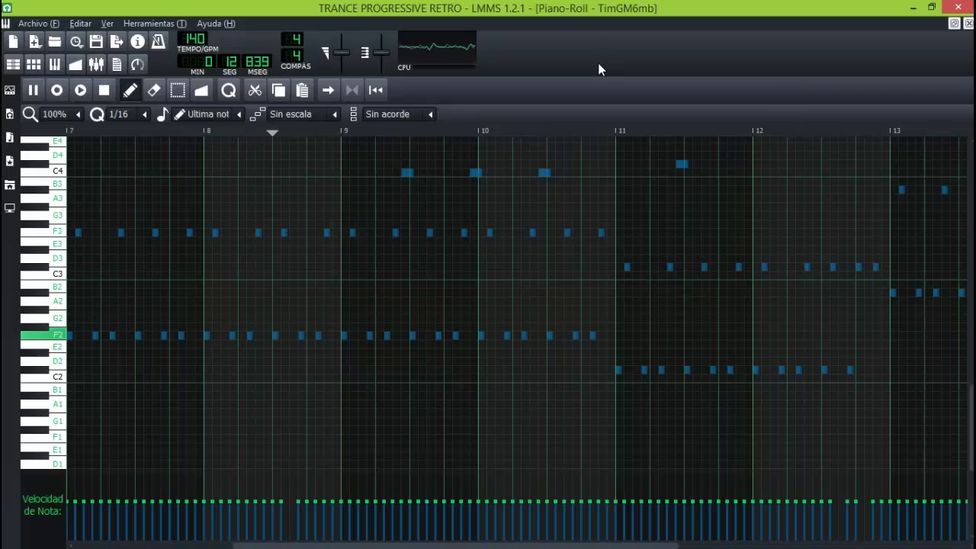
{"action": "left_click", "coordinate": [108, 96]}
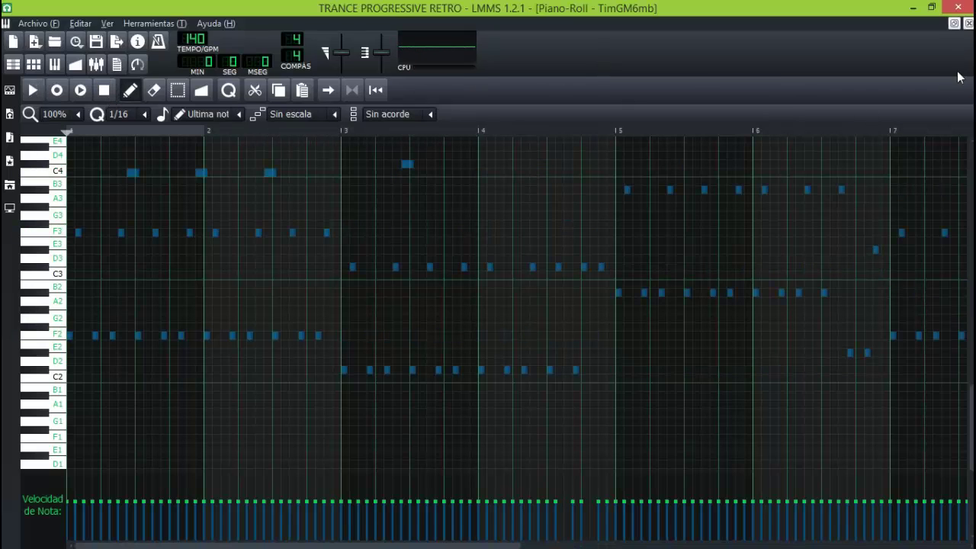
{"action": "left_click", "coordinate": [969, 26]}
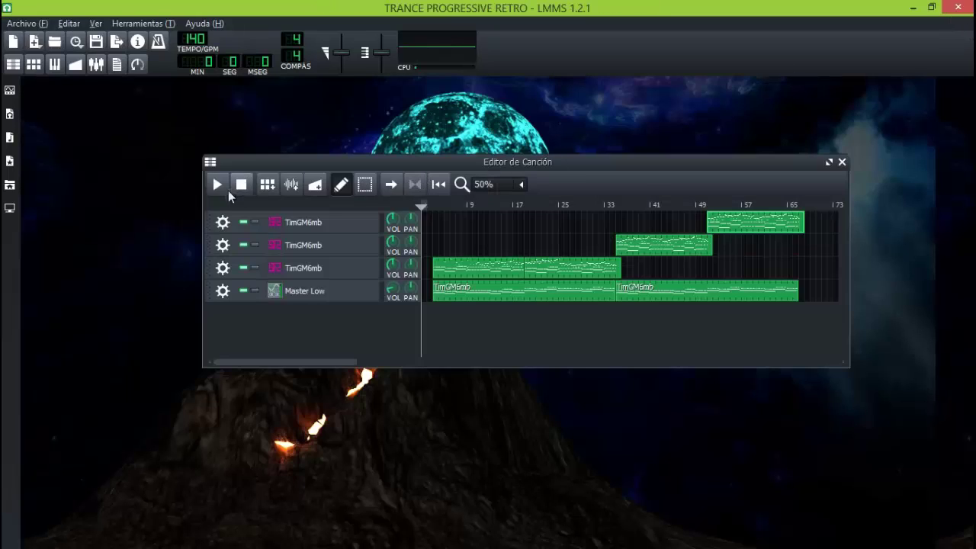
Play the song from the start and check the notes of the first Master Low pattern in the Piano-Roll.
{"action": "left_click", "coordinate": [216, 185]}
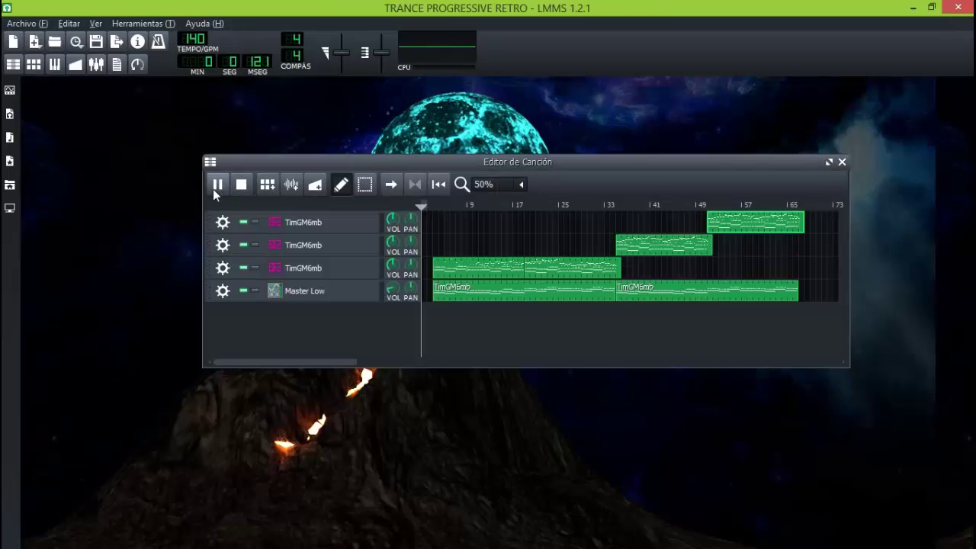
{"action": "double_click", "coordinate": [475, 294]}
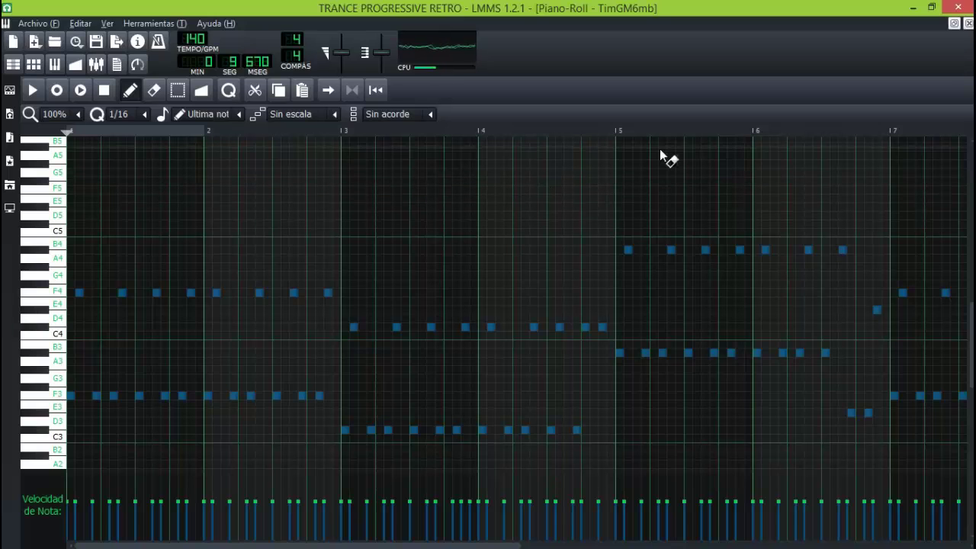
{"action": "left_click", "coordinate": [968, 23]}
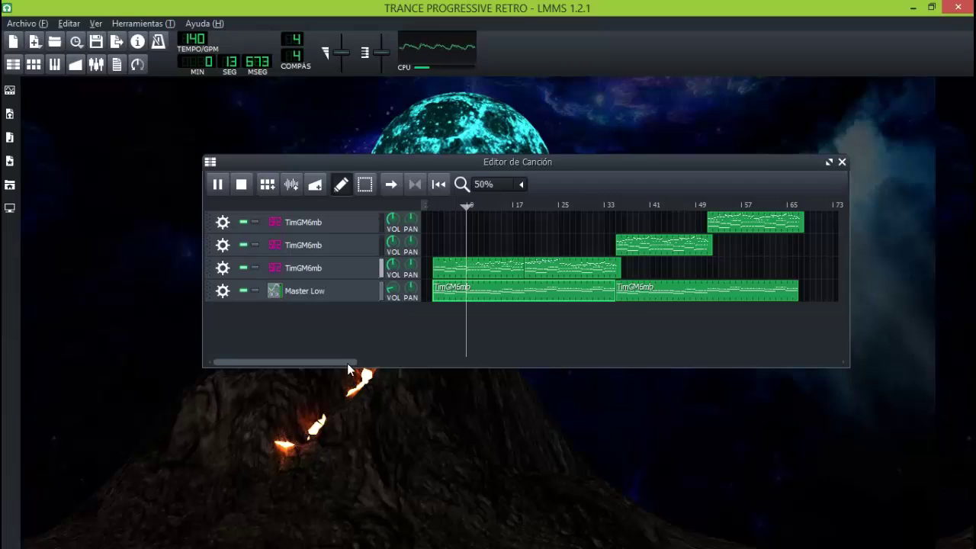
{"action": "mouse_move", "coordinate": [347, 363]}
{"action": "left_mouse_down"}
{"action": "mouse_move", "coordinate": [364, 368]}
{"action": "mouse_move", "coordinate": [337, 368]}
{"action": "left_mouse_up"}
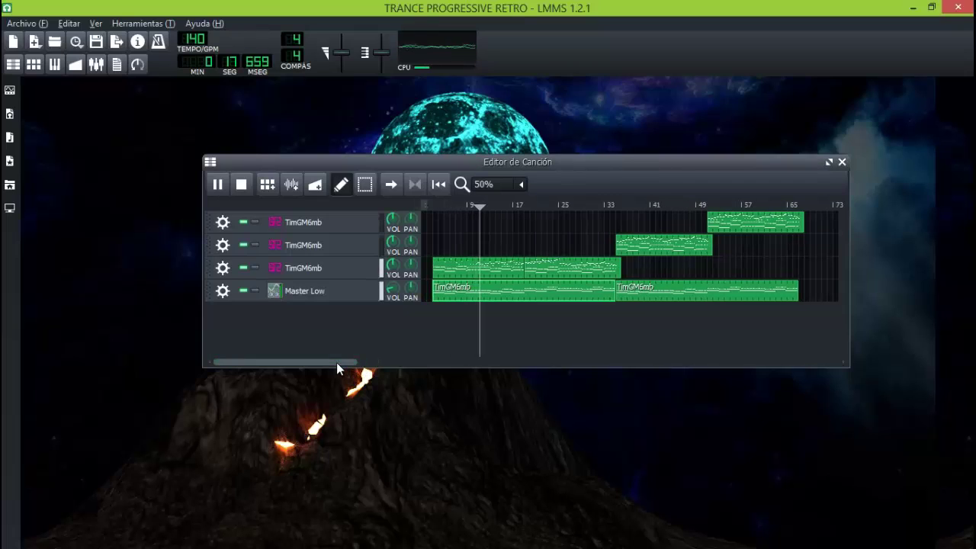